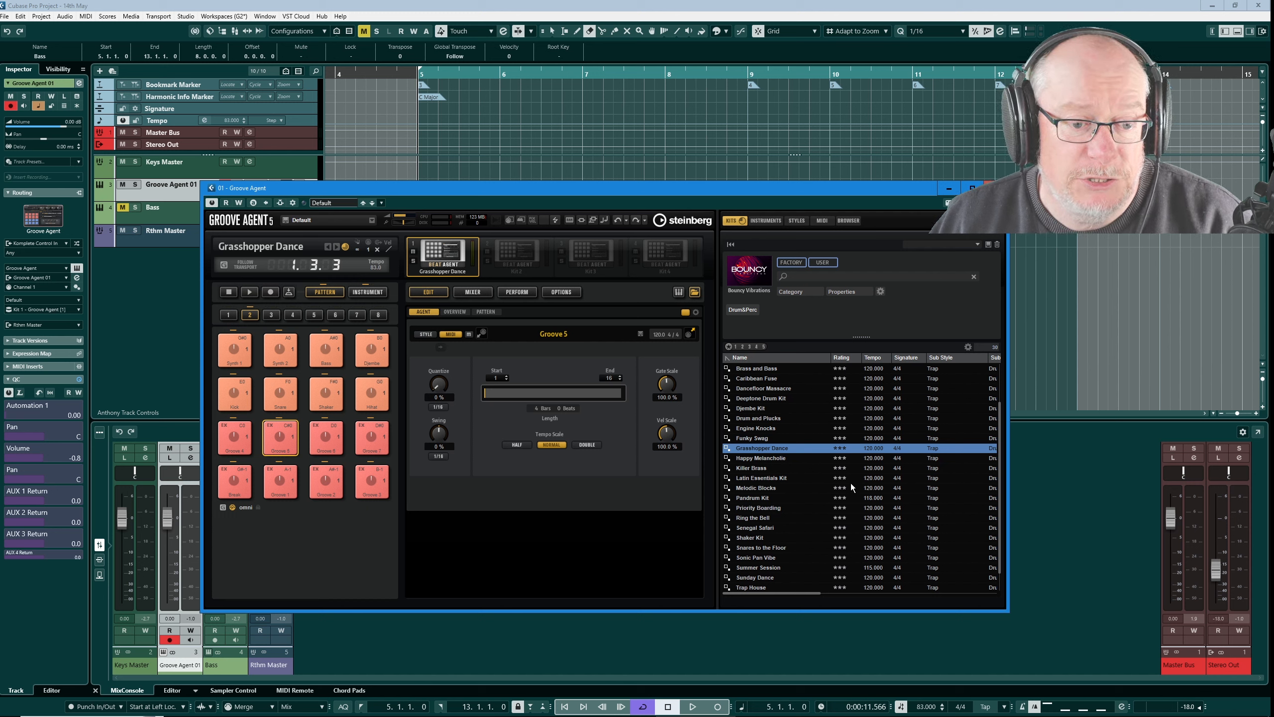
Step: Play the Grasshopper Dance kit's Groove 5 pattern to hear it, and stop playback
{"action": "scroll", "coordinate": [848, 484], "scroll_direction": "up", "scroll_amount": 2}
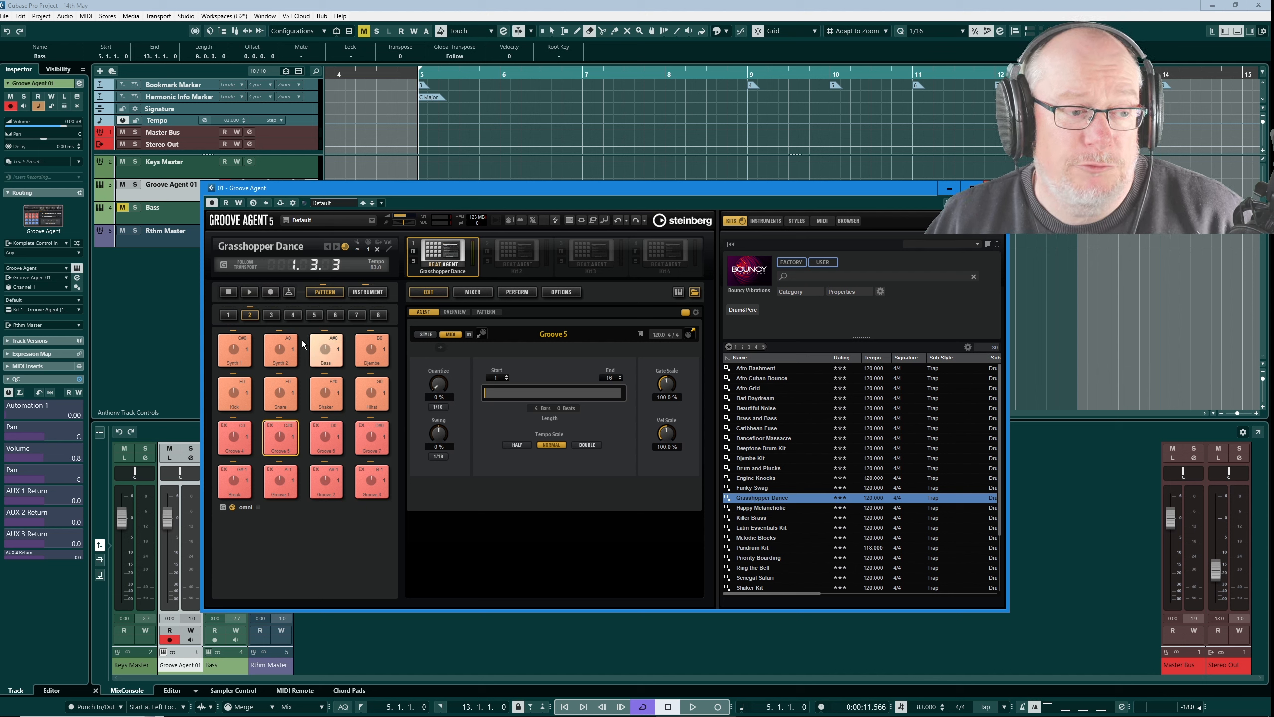
{"action": "left_click", "coordinate": [249, 291]}
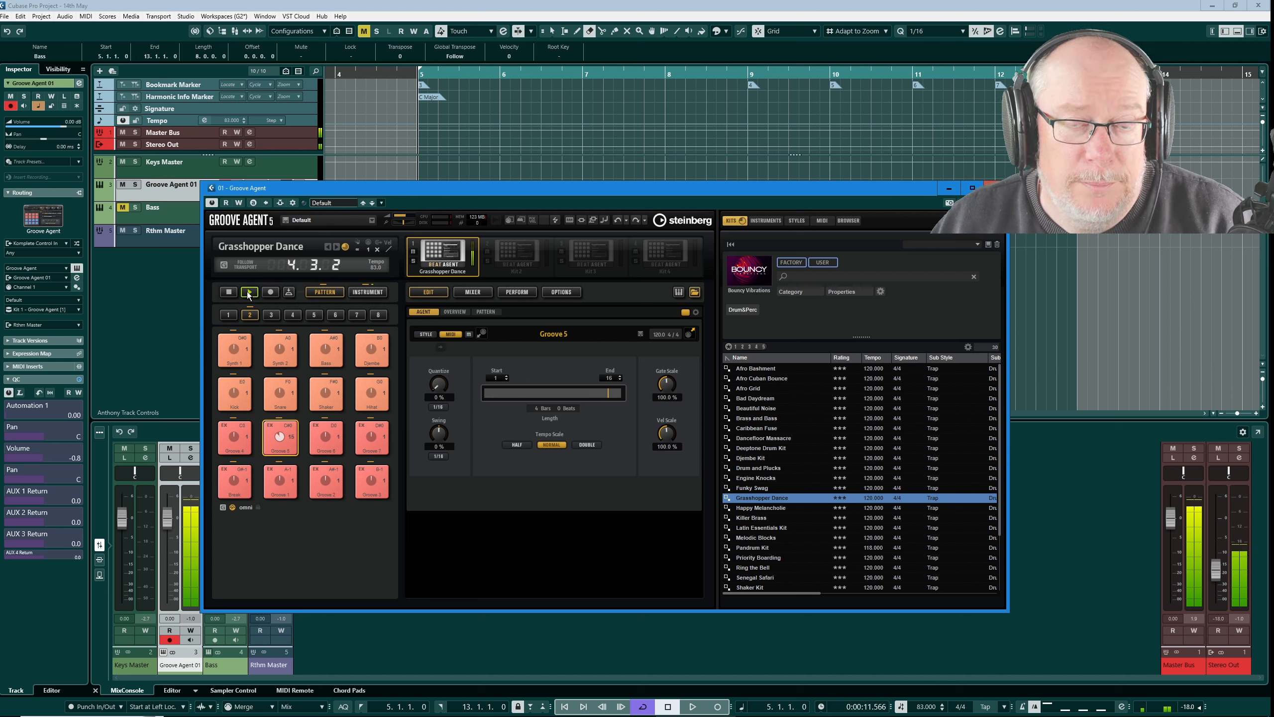
{"action": "left_click", "coordinate": [229, 292]}
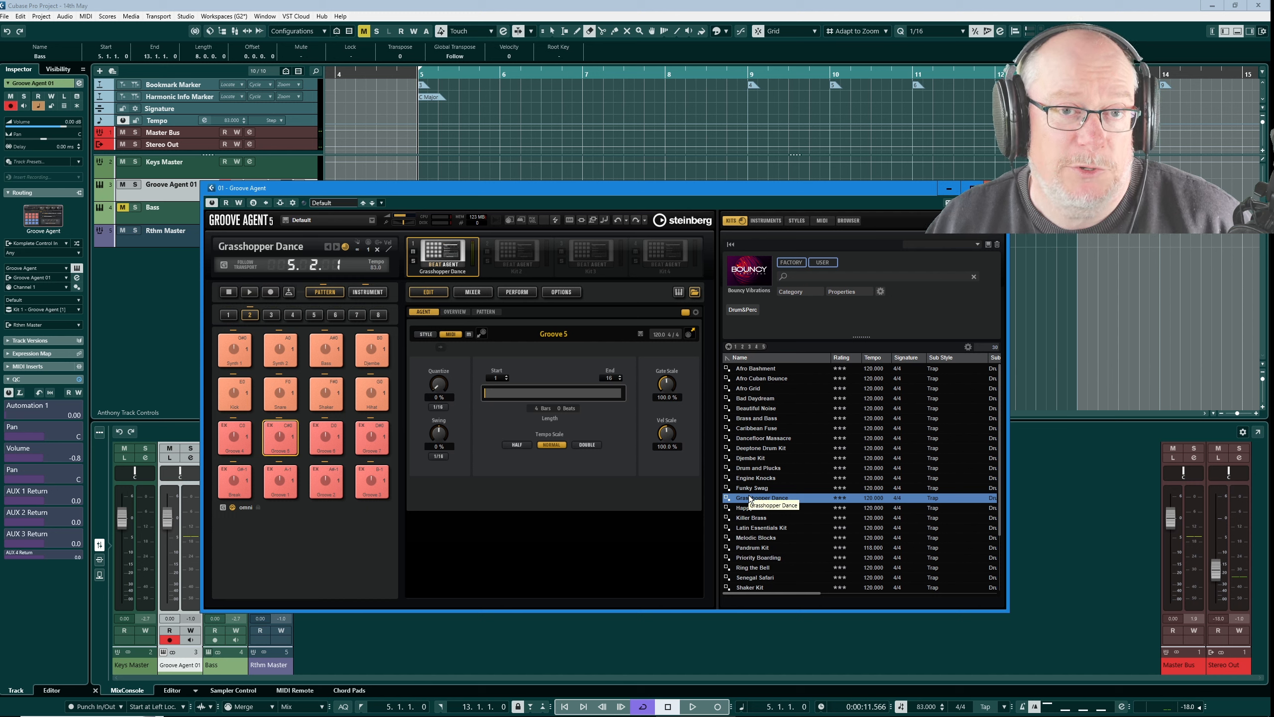
Step: Show the instrument pads and audition the kit's individual sounds, including the synth slice, snare, claps and closed hi-hat pads
{"action": "left_click", "coordinate": [368, 292]}
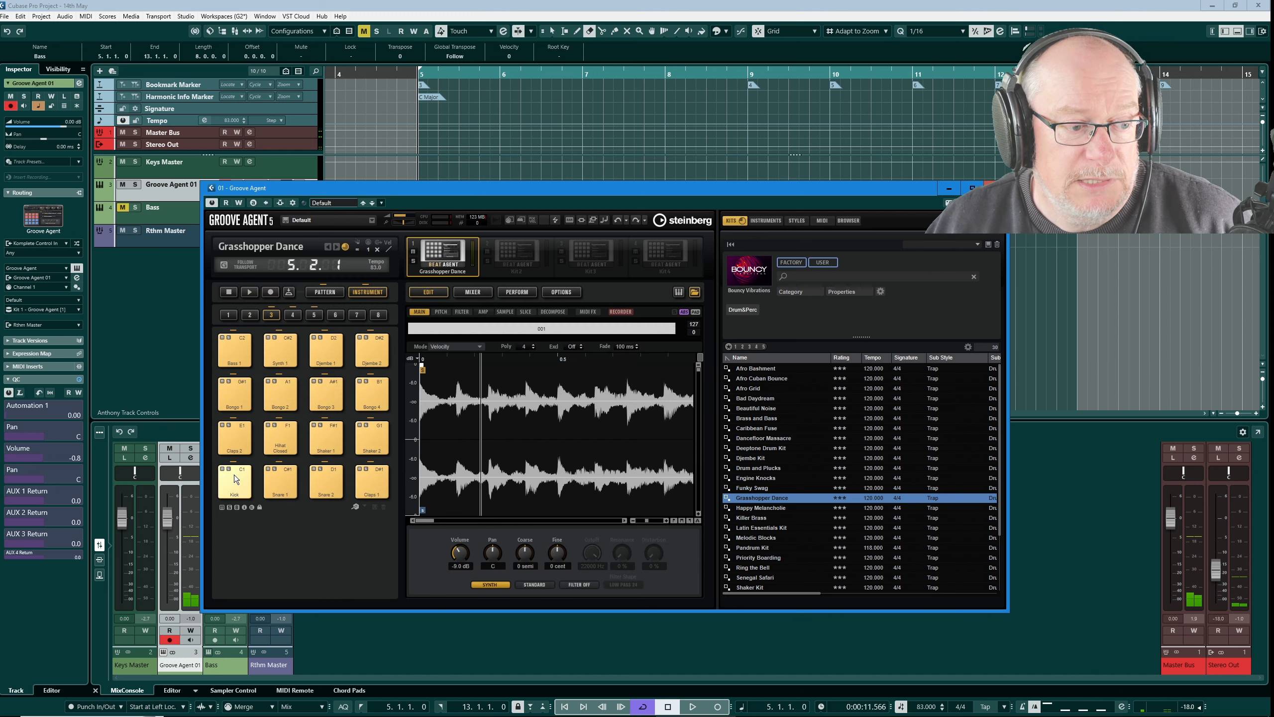
{"action": "left_click", "coordinate": [234, 476]}
{"action": "left_click", "coordinate": [274, 479]}
{"action": "left_click", "coordinate": [324, 480]}
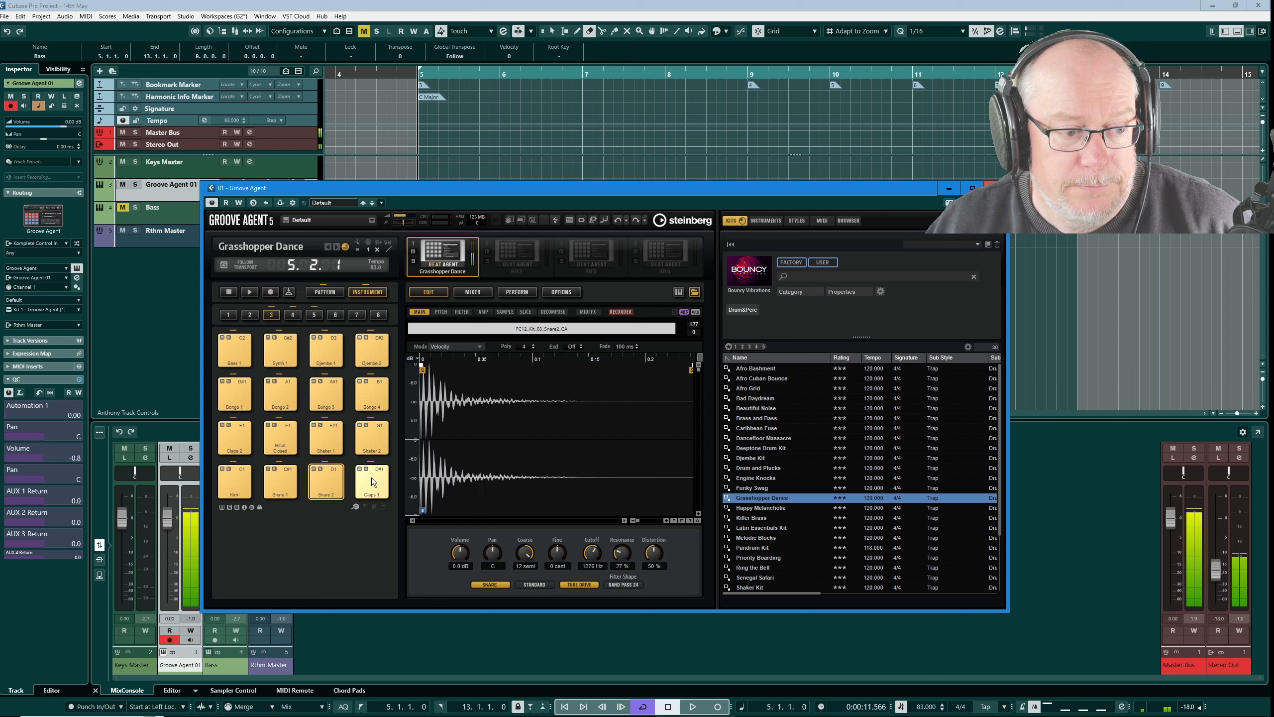
{"action": "left_click", "coordinate": [372, 478]}
{"action": "left_click", "coordinate": [249, 436]}
{"action": "left_click", "coordinate": [295, 434]}
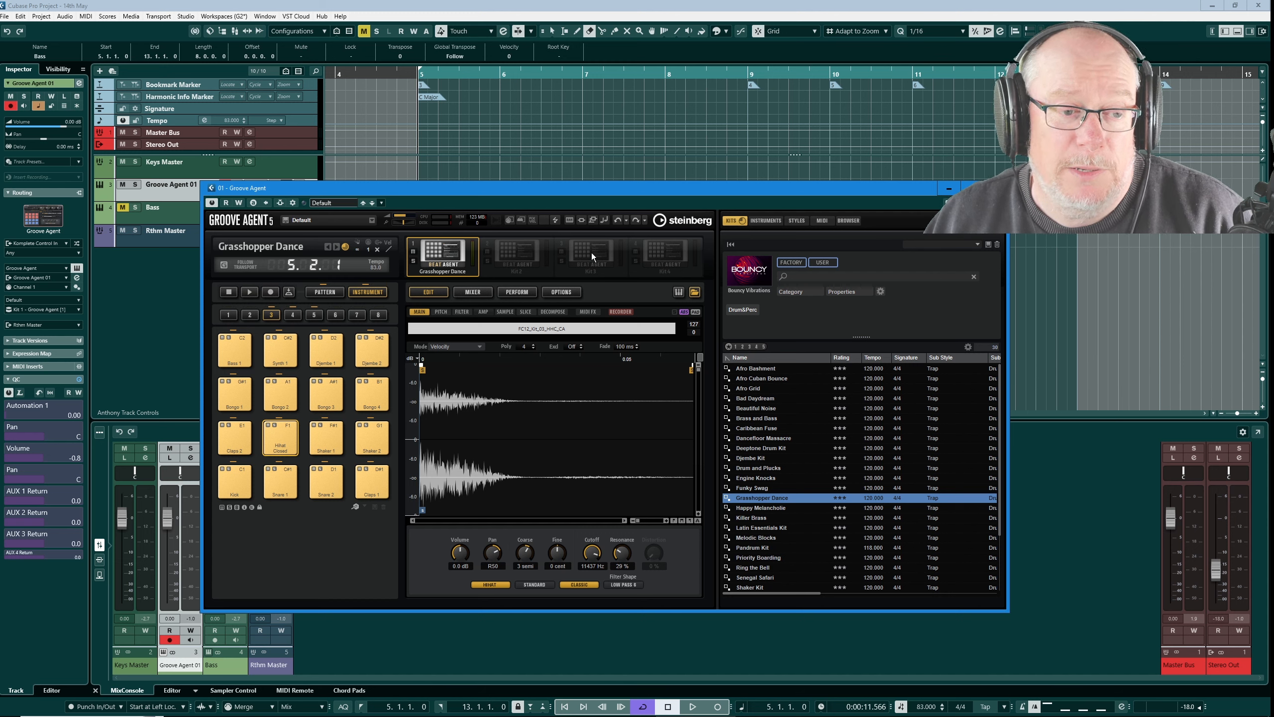
Step: Load the pattern group Kasbah Krush - Grooves - 140 from Metronomic Cinema into the Grasshopper Dance kit
{"action": "right_click", "coordinate": [447, 251]}
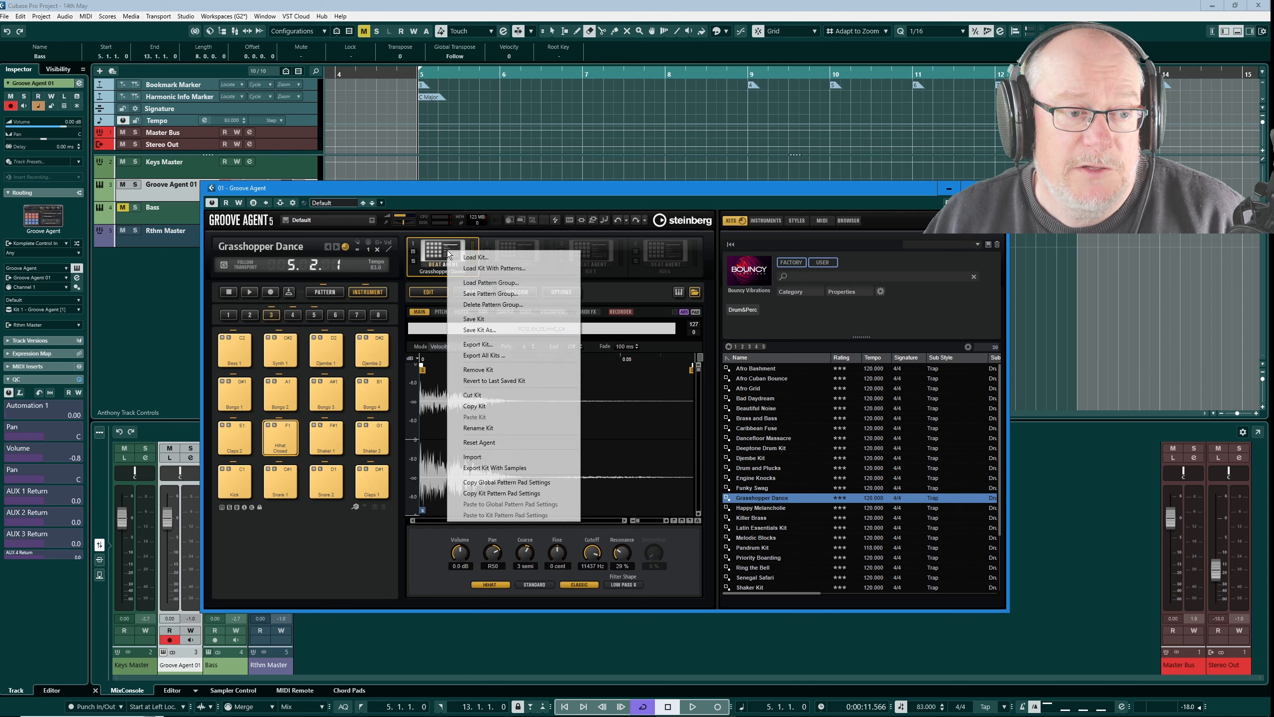
{"action": "left_click", "coordinate": [492, 284]}
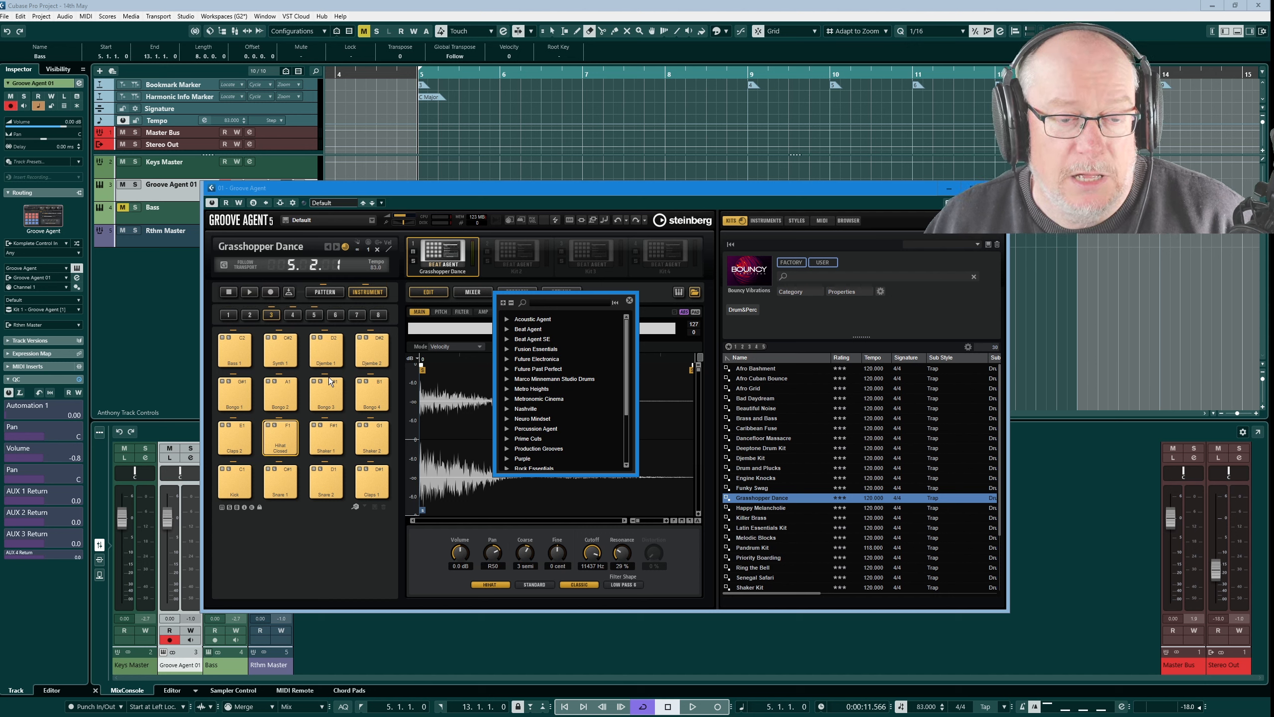
{"action": "left_click", "coordinate": [507, 400]}
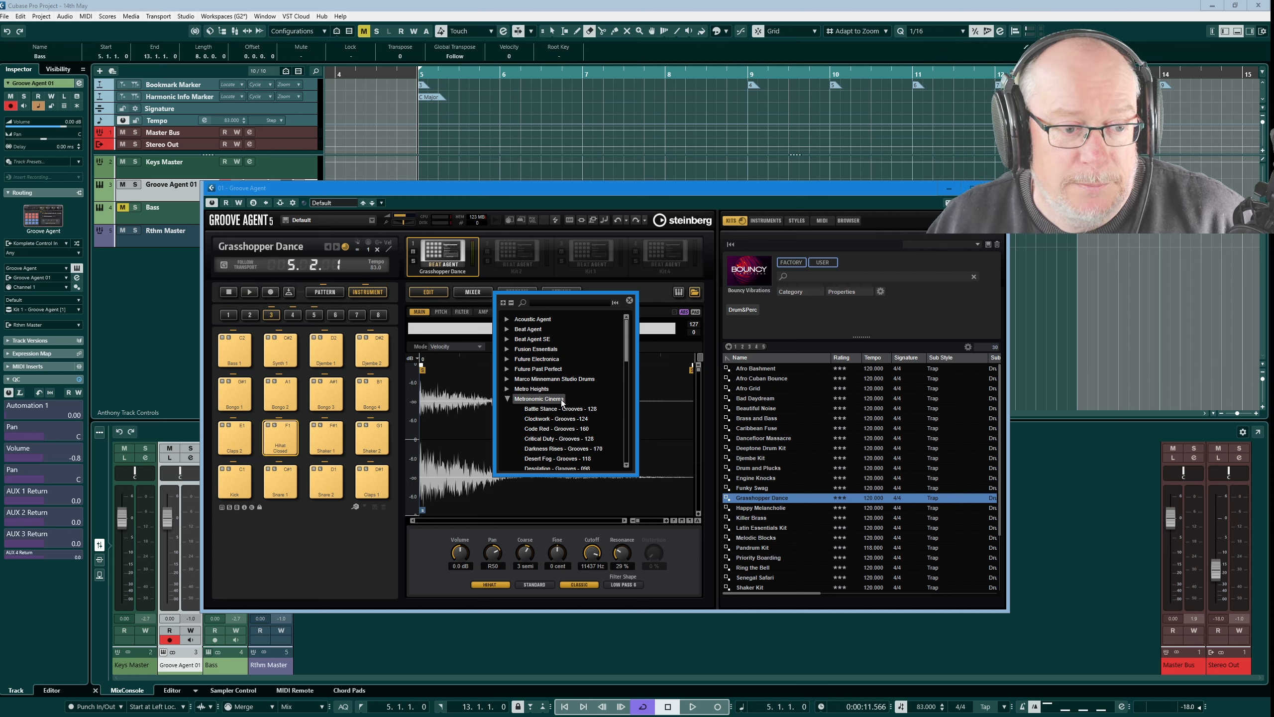
{"action": "scroll", "coordinate": [561, 400], "scroll_direction": "down", "scroll_amount": 2}
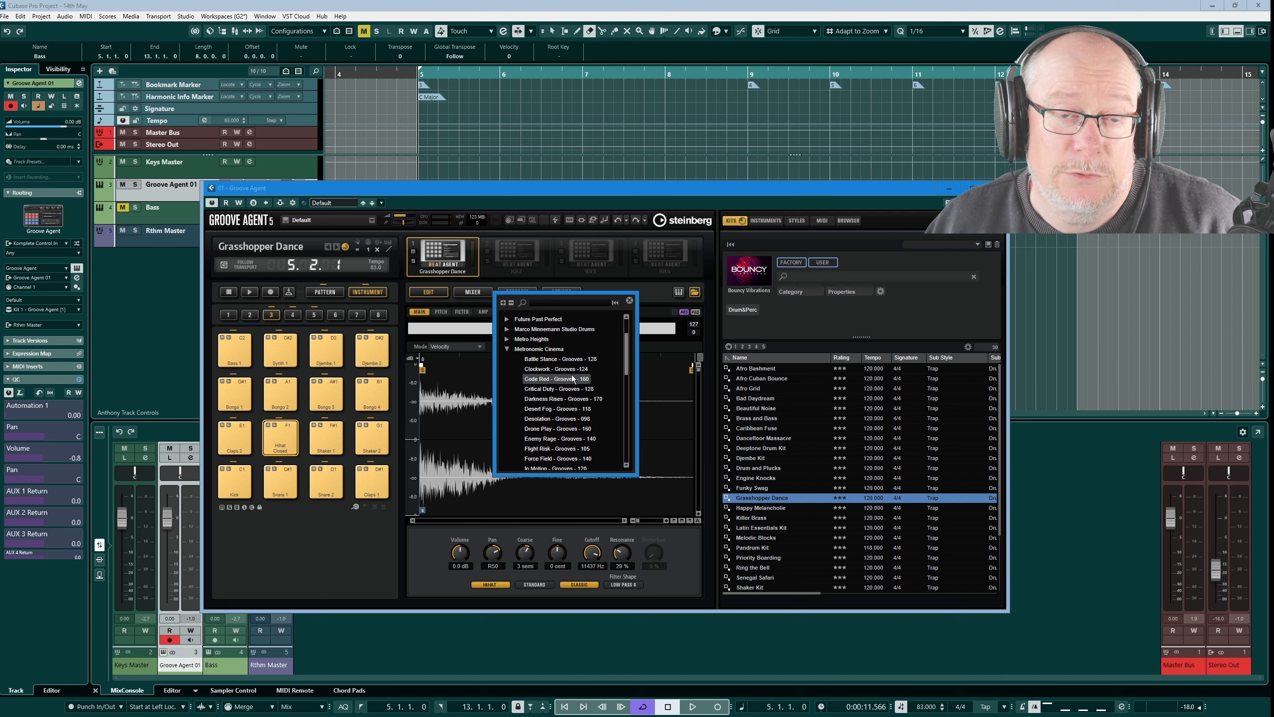
{"action": "scroll", "coordinate": [570, 379], "scroll_direction": "down", "scroll_amount": 2}
{"action": "scroll", "coordinate": [571, 373], "scroll_direction": "down", "scroll_amount": 5}
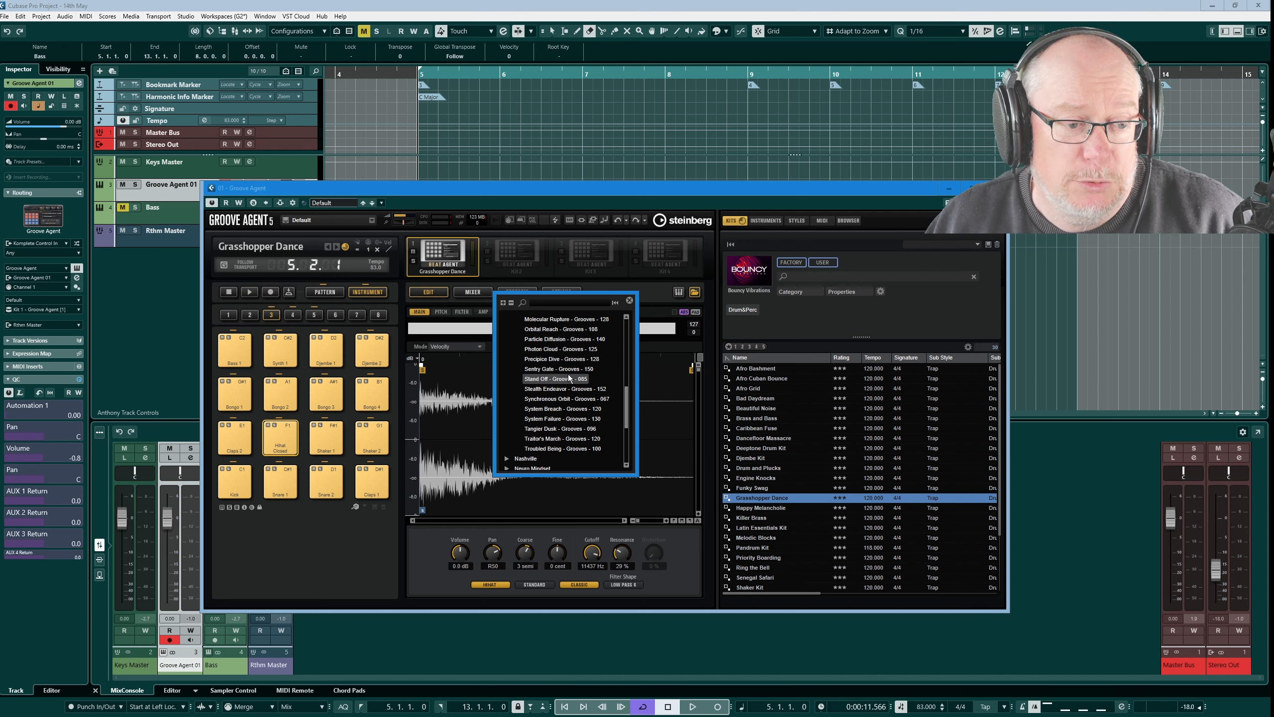
{"action": "scroll", "coordinate": [569, 375], "scroll_direction": "up", "scroll_amount": 2}
{"action": "scroll", "coordinate": [558, 400], "scroll_direction": "up", "scroll_amount": 2}
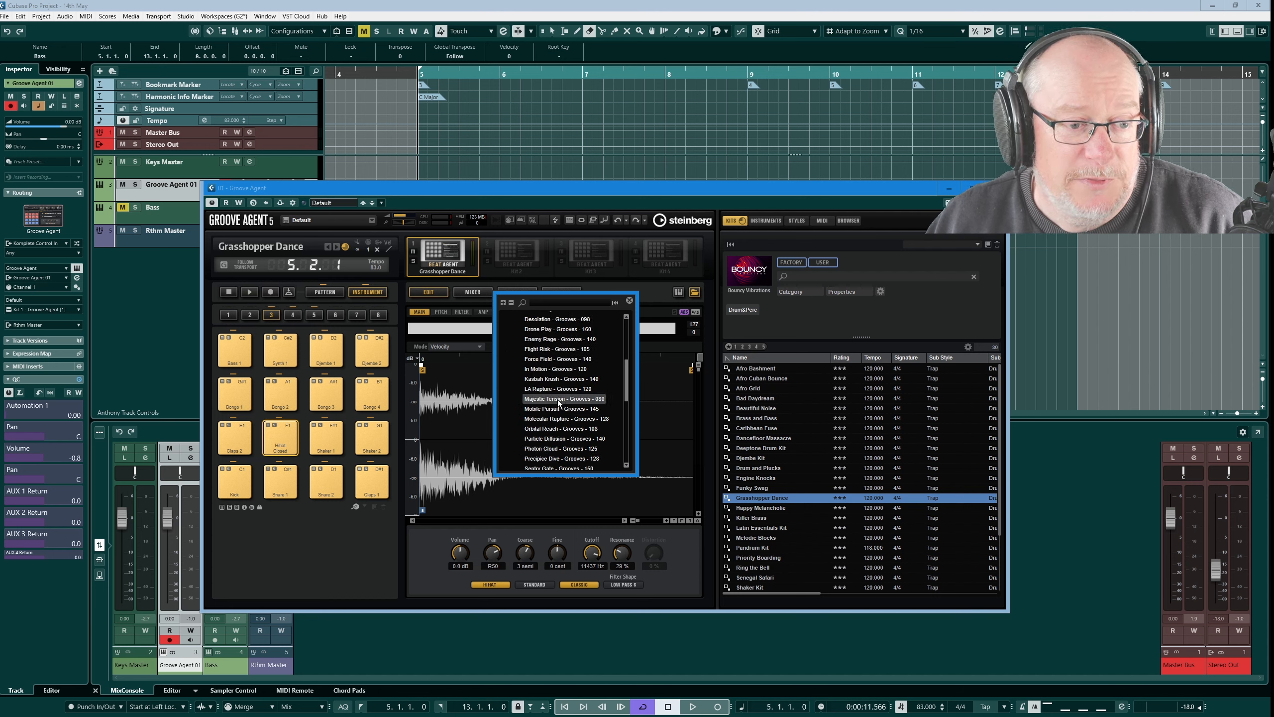
{"action": "left_click", "coordinate": [541, 380]}
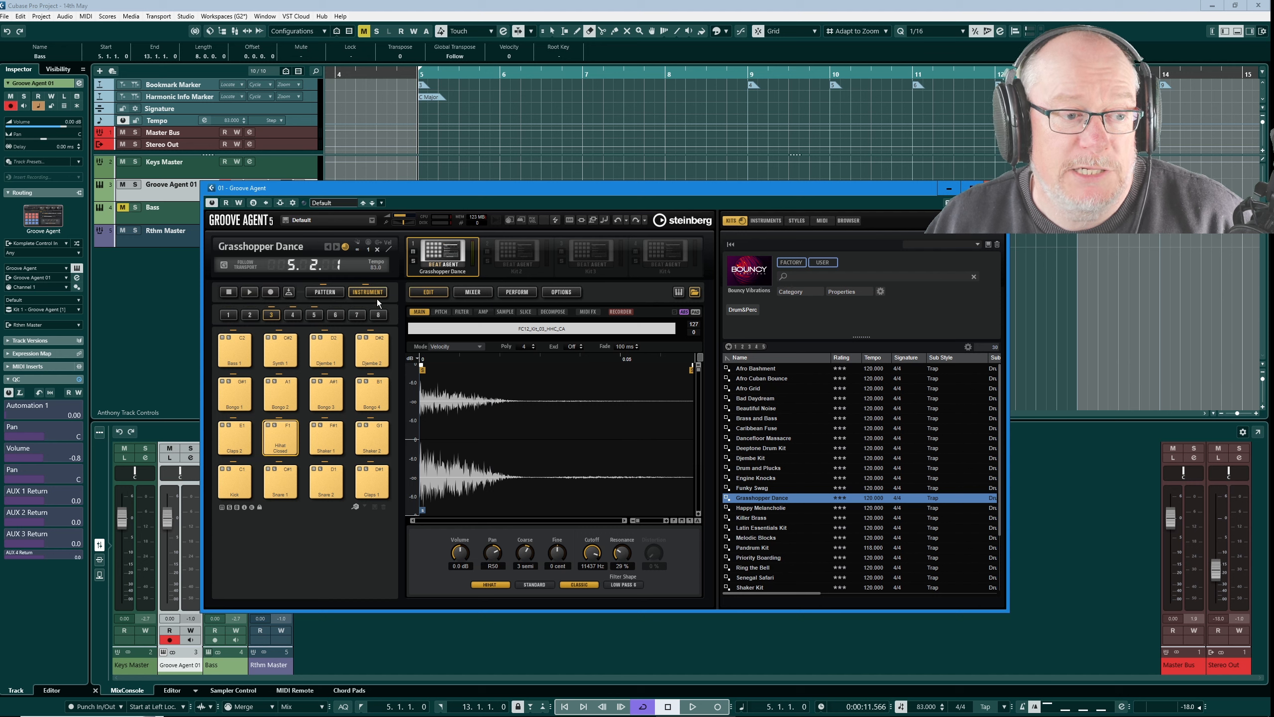
Step: Show the pattern pads and audition the Kasbah Krush Groove 4 and Groove 2 patterns with the kit
{"action": "left_click", "coordinate": [324, 290]}
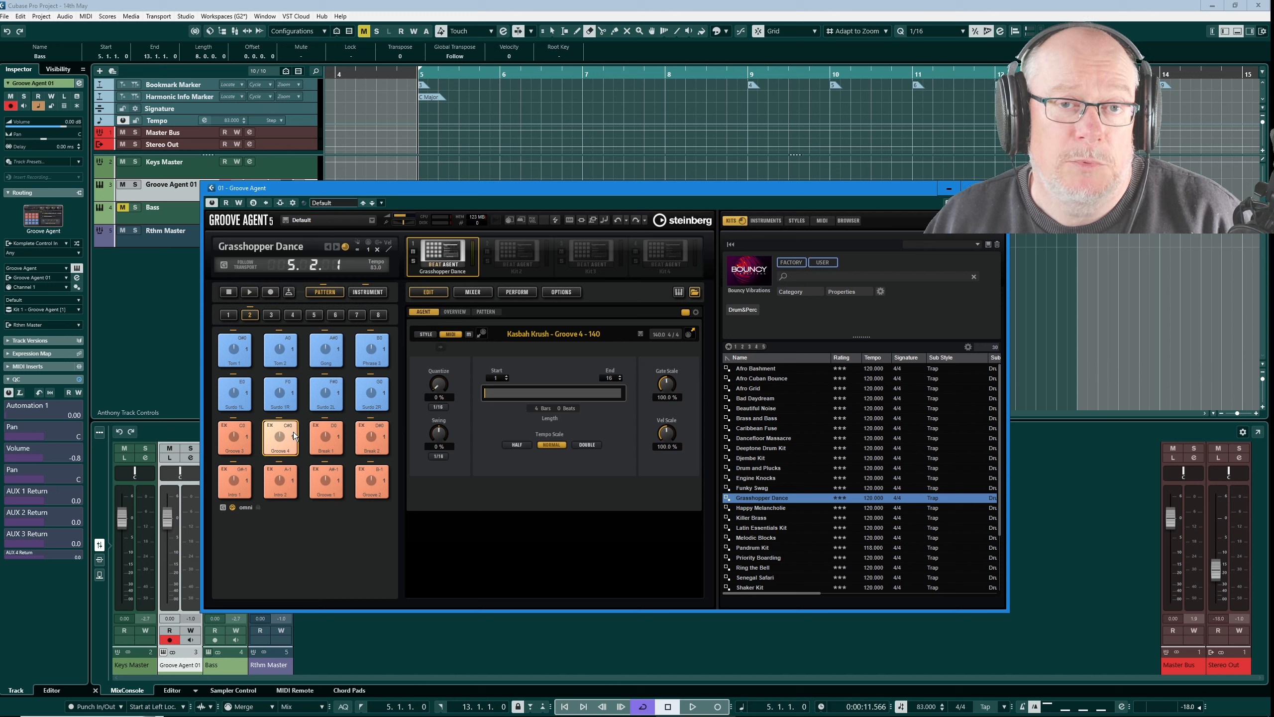
{"action": "left_click", "coordinate": [249, 292]}
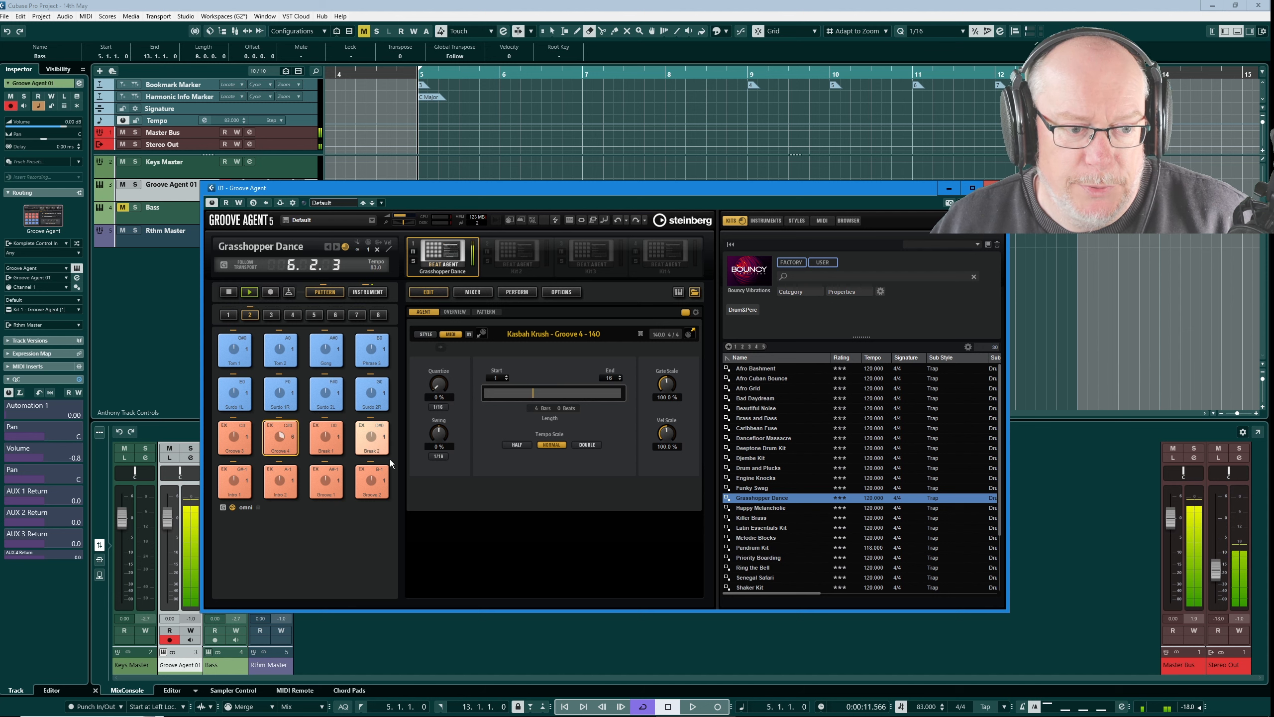
{"action": "left_click", "coordinate": [670, 706]}
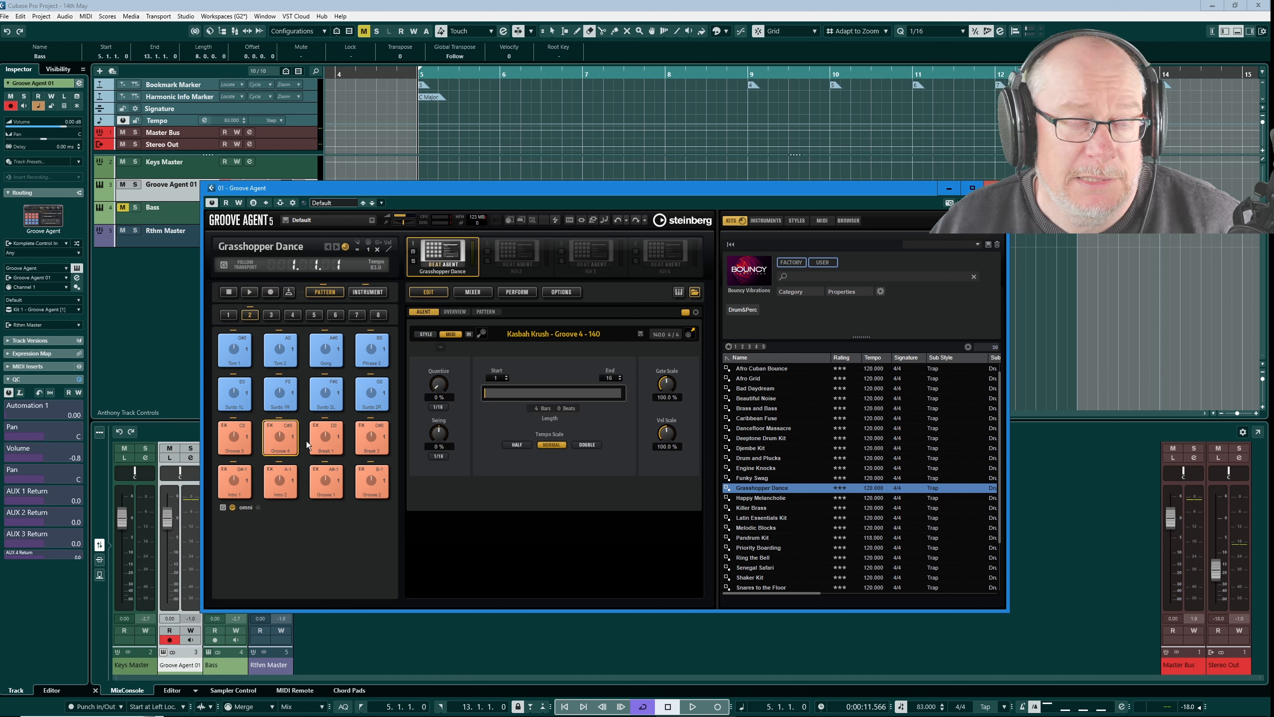
{"action": "left_click", "coordinate": [372, 477]}
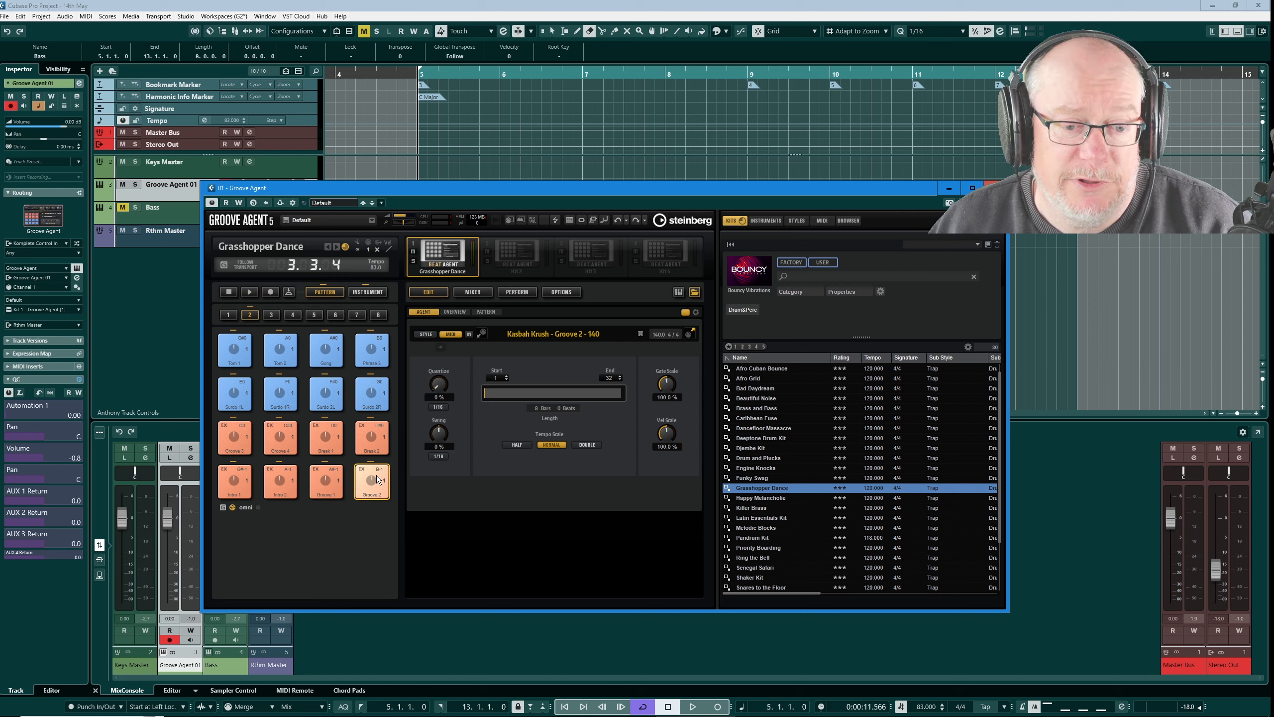
{"action": "left_click", "coordinate": [376, 476]}
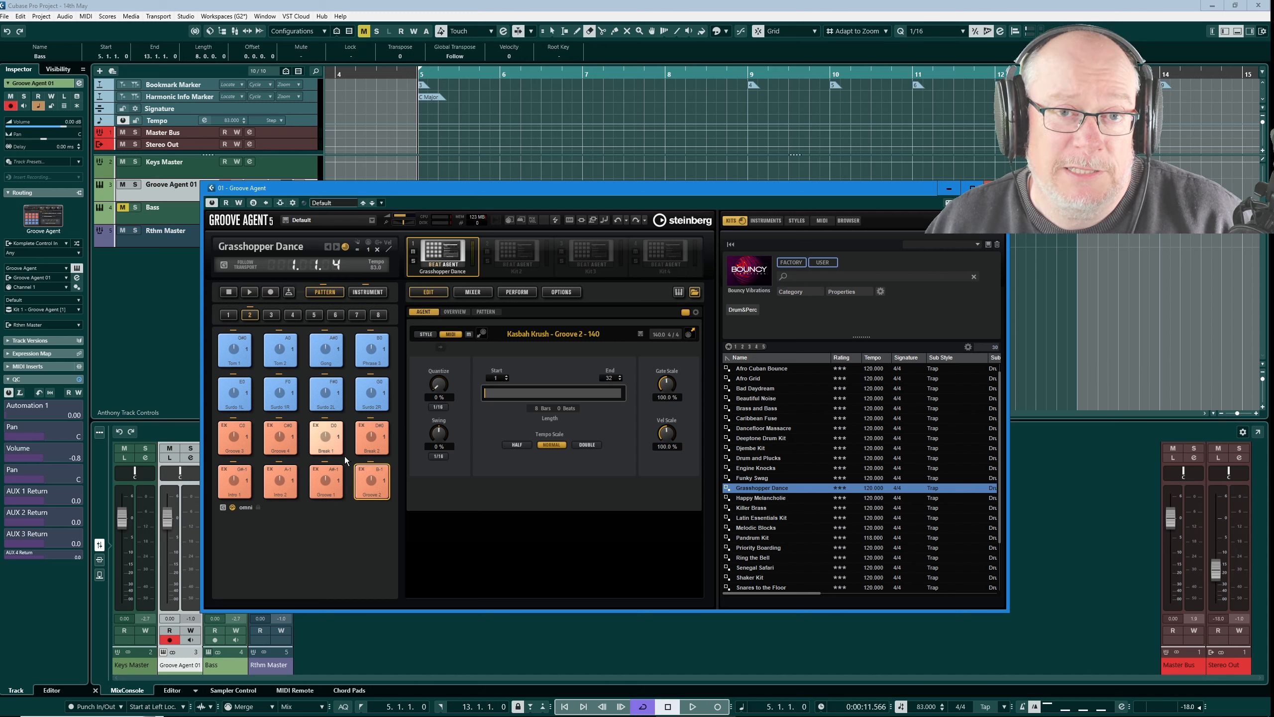
Step: Audition Synth Slice 1 in instrument pad group 5 and mute all pads in that group
{"action": "left_click", "coordinate": [376, 292]}
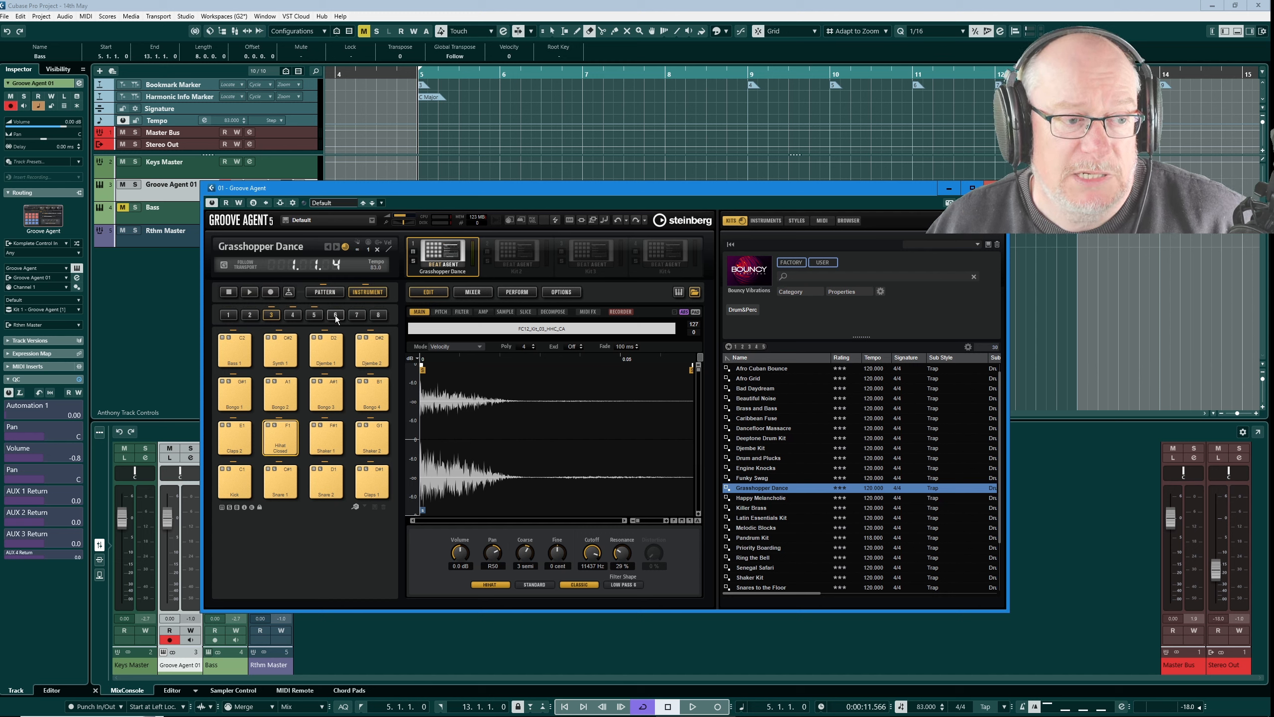
{"action": "left_click", "coordinate": [311, 313]}
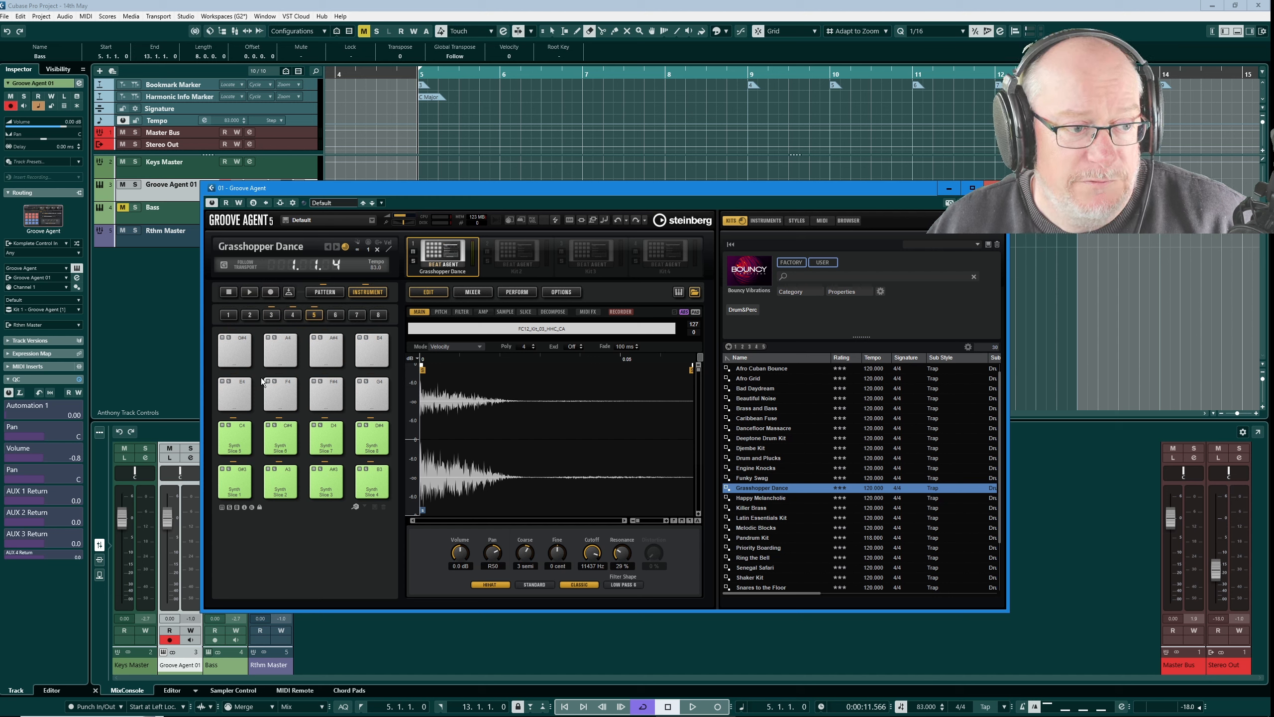
{"action": "left_click", "coordinate": [237, 477]}
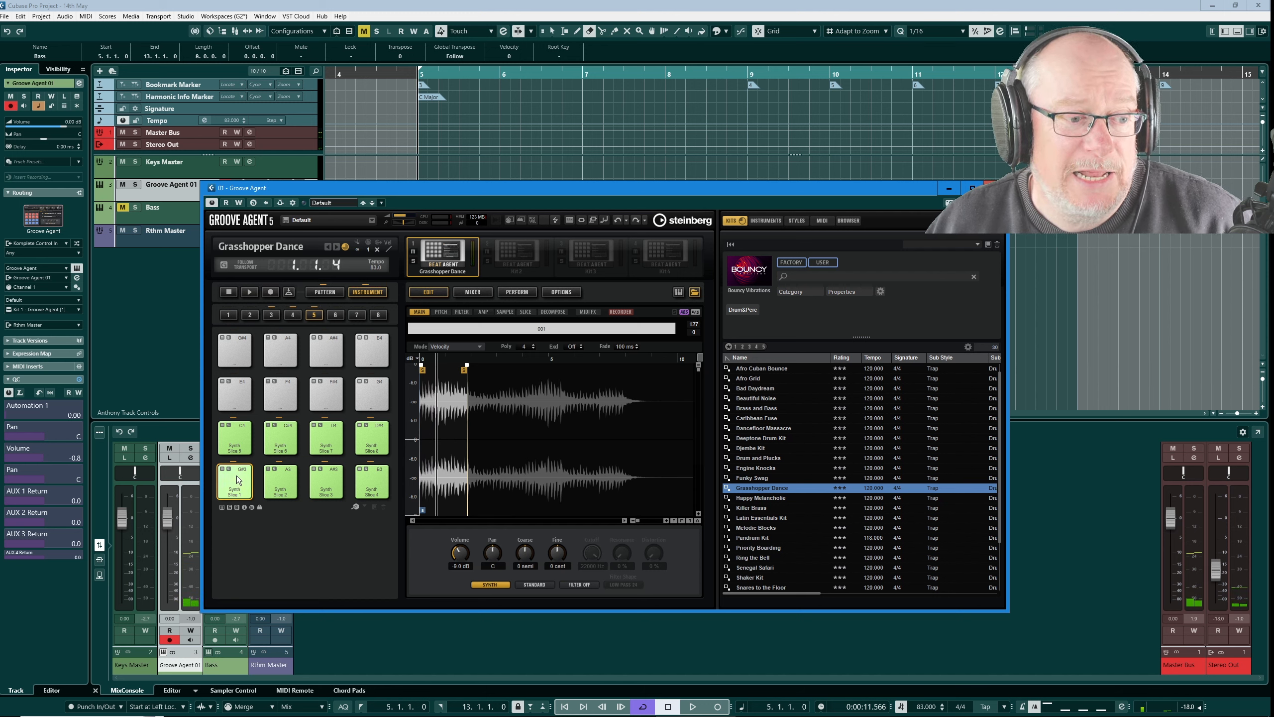
{"action": "left_click", "coordinate": [225, 489]}
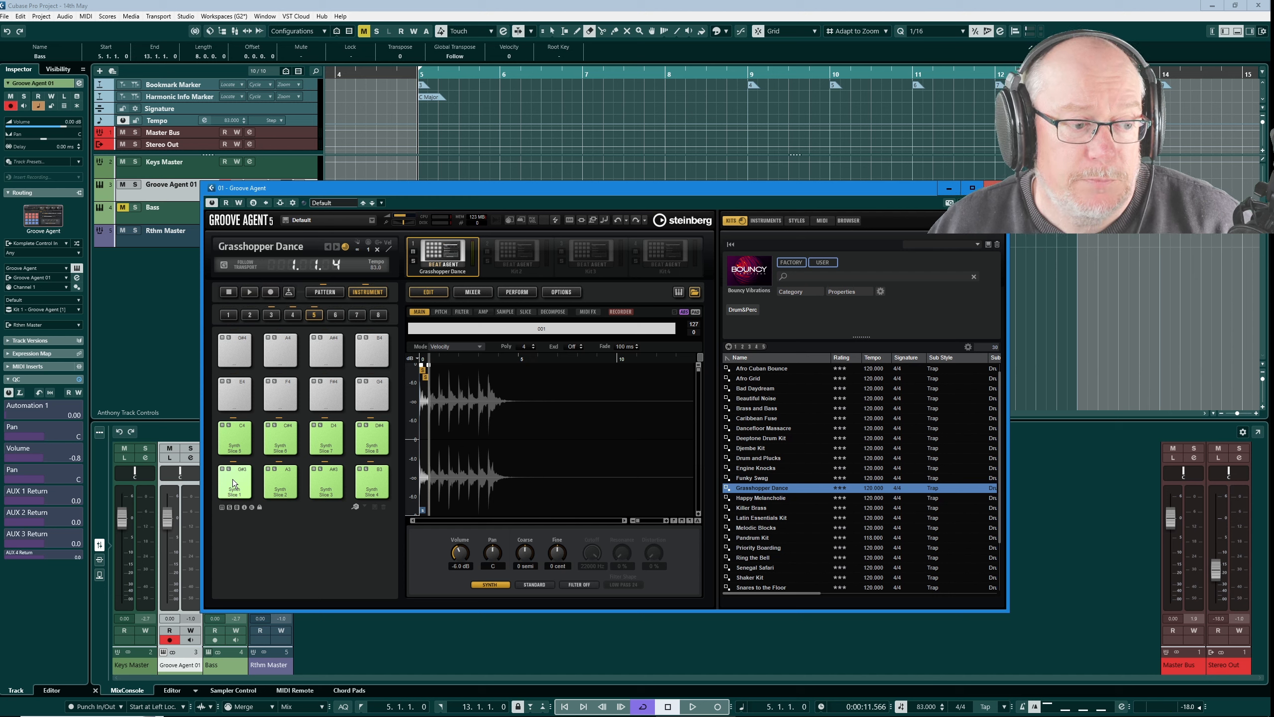
{"action": "right_click", "coordinate": [233, 479]}
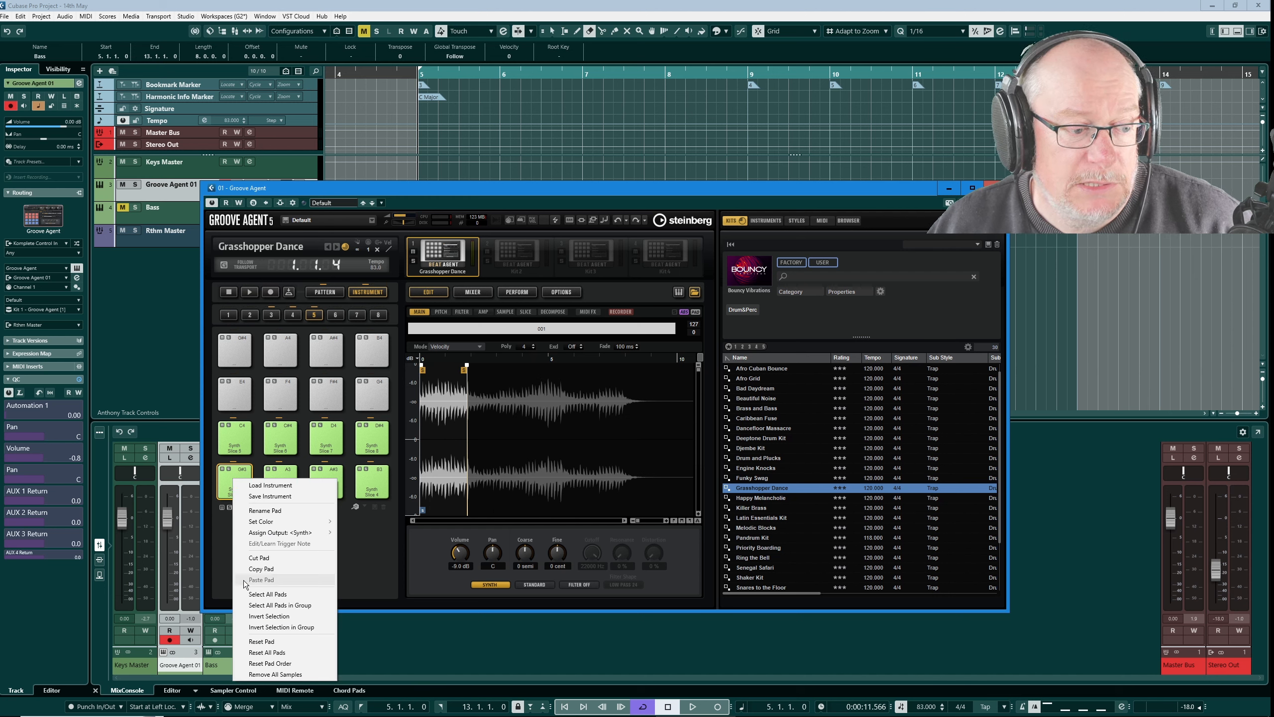
{"action": "left_click", "coordinate": [285, 605]}
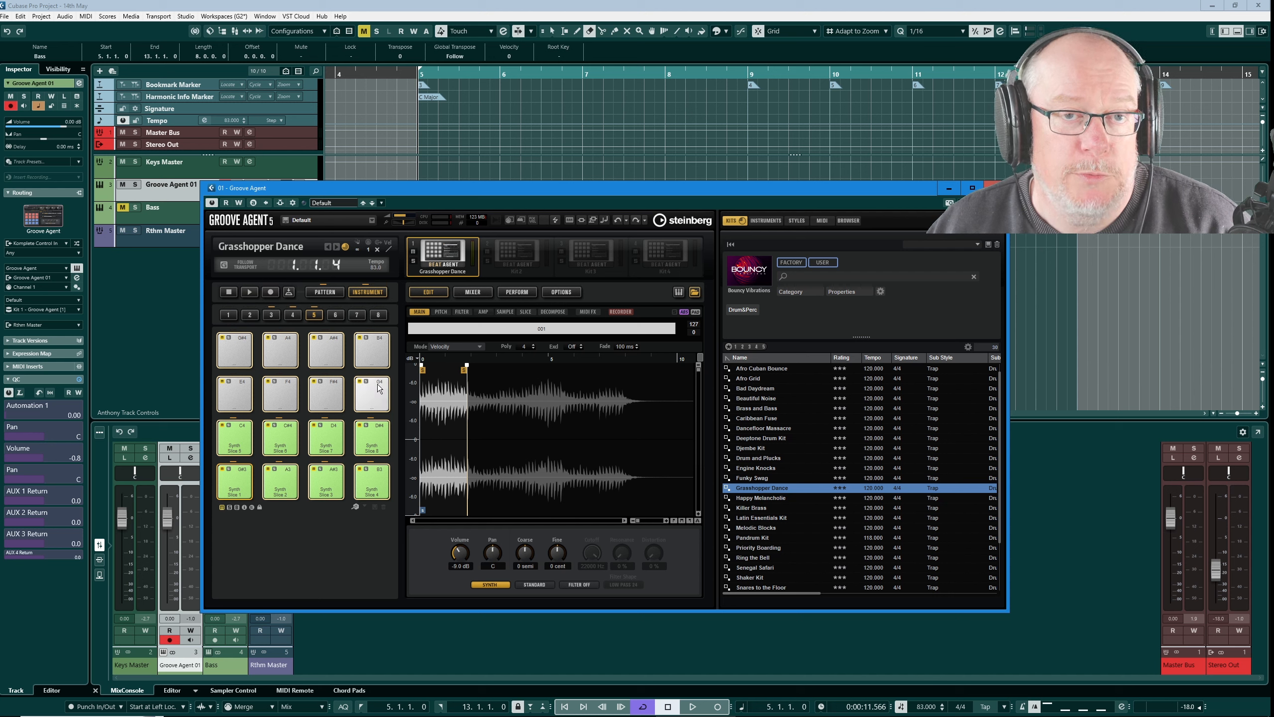
Step: Mute all the bass loop and synth loop pads in instrument pad group 4
{"action": "left_click", "coordinate": [293, 315]}
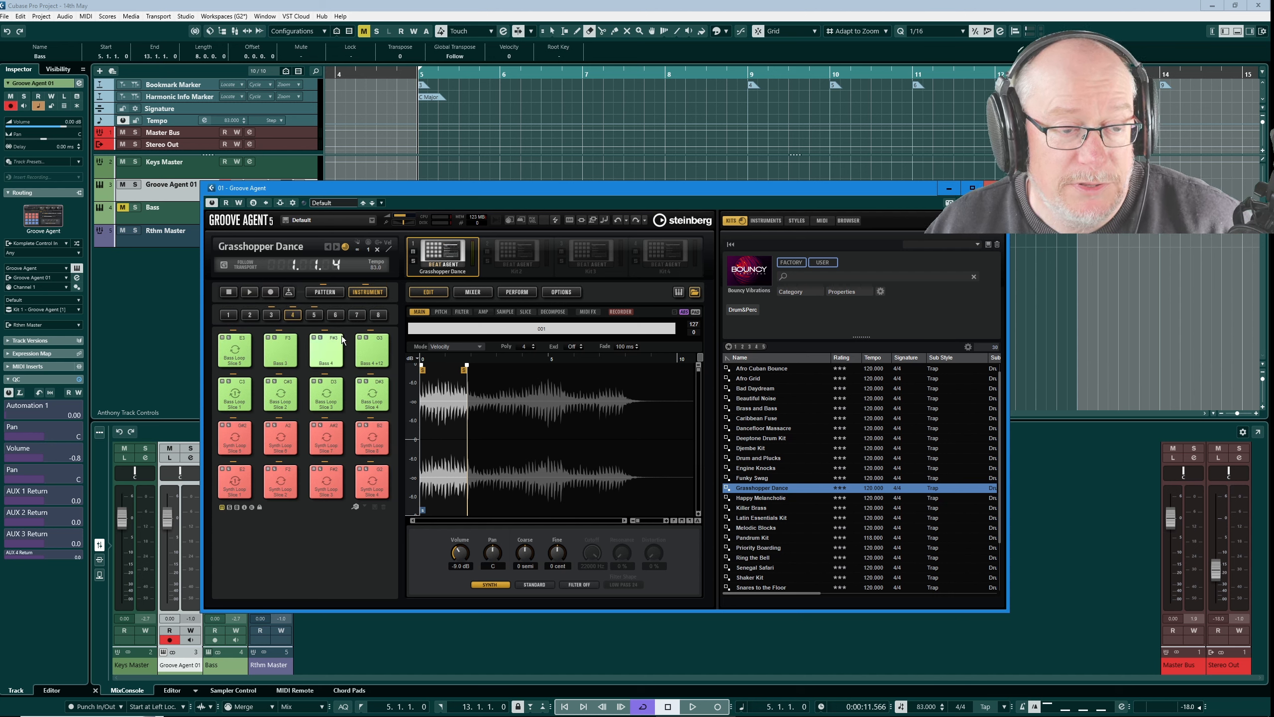
{"action": "right_click", "coordinate": [233, 477]}
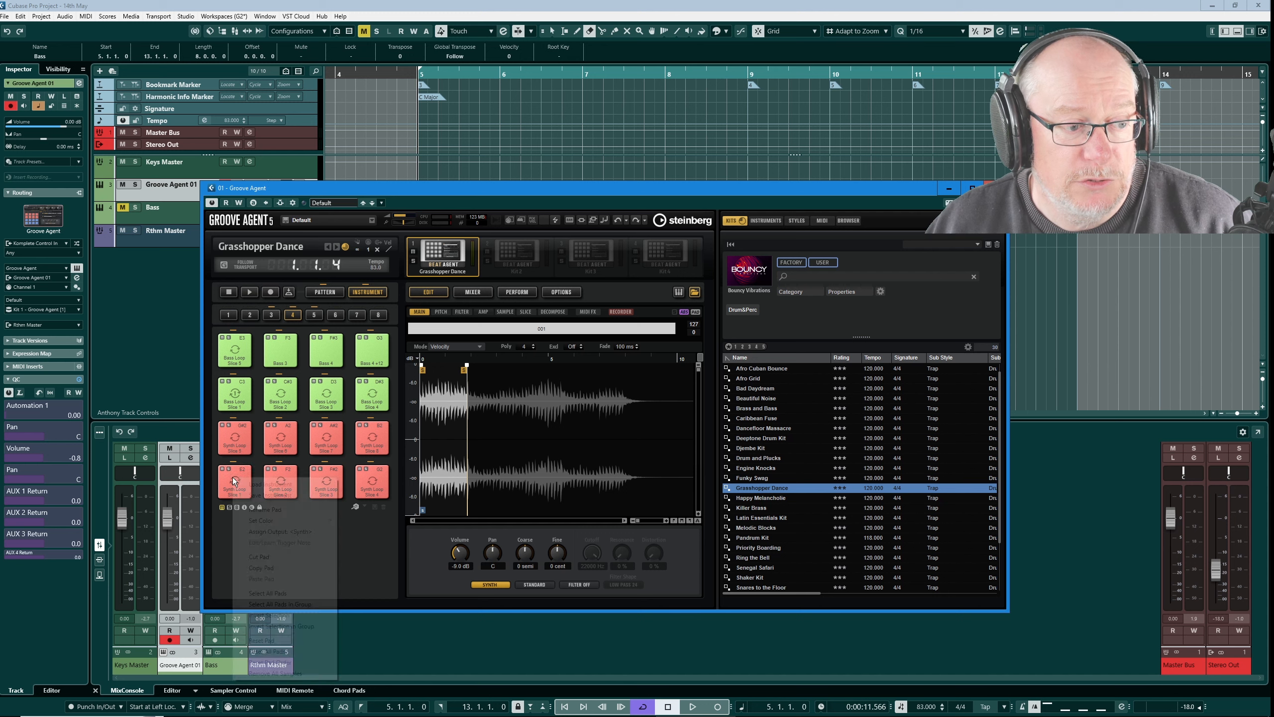
{"action": "left_click", "coordinate": [271, 604]}
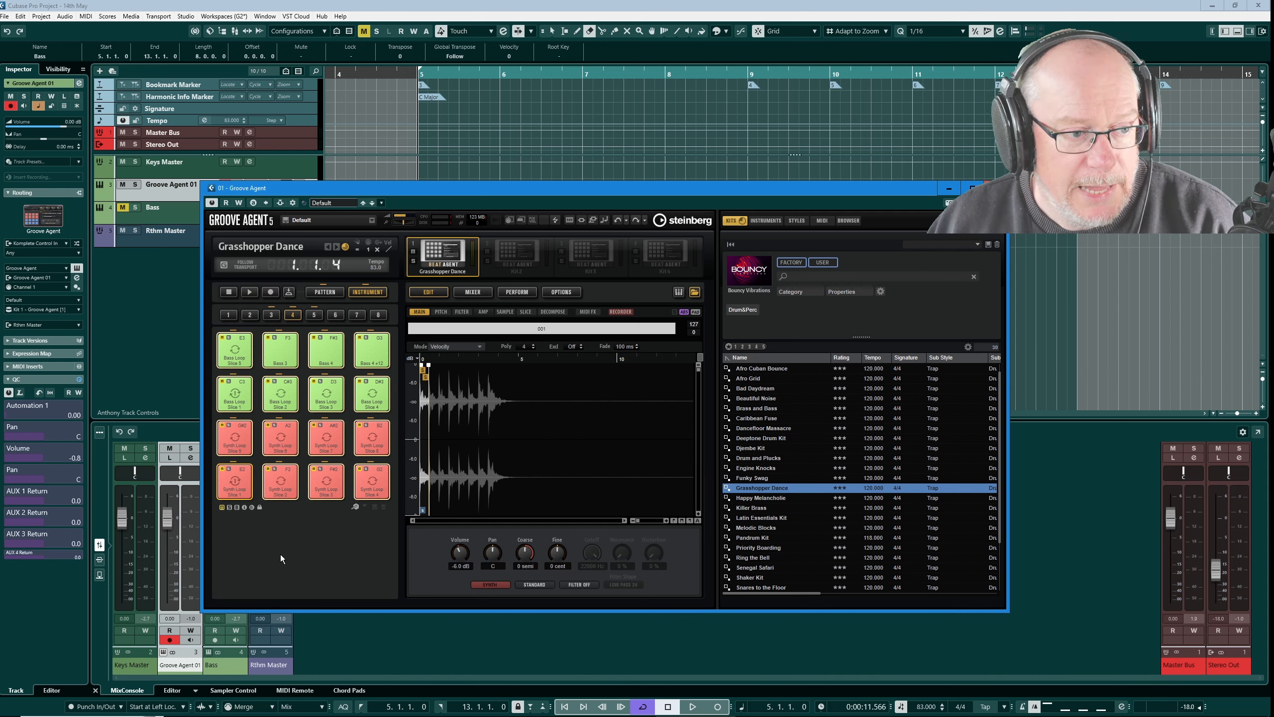
Step: Audition the Bass 1 and Synth 1 pads in instrument pad group 3
{"action": "left_click", "coordinate": [271, 315]}
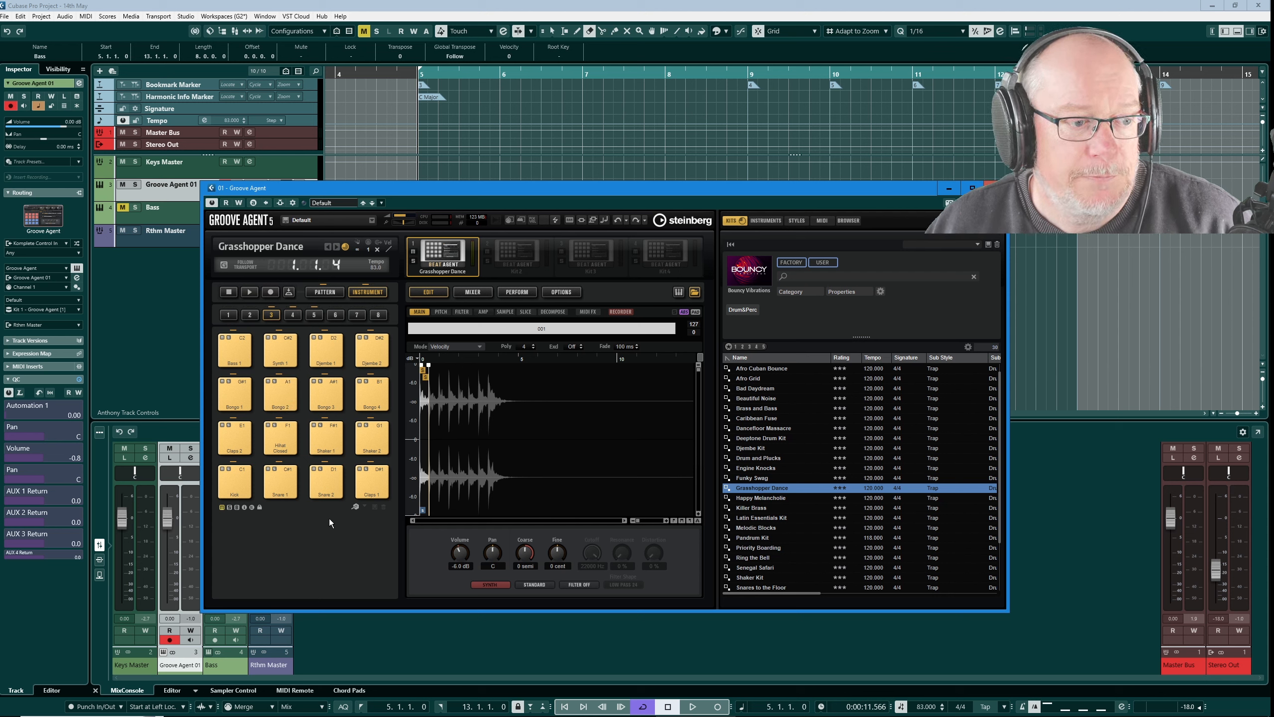
{"action": "left_click", "coordinate": [237, 345]}
{"action": "left_click", "coordinate": [289, 348]}
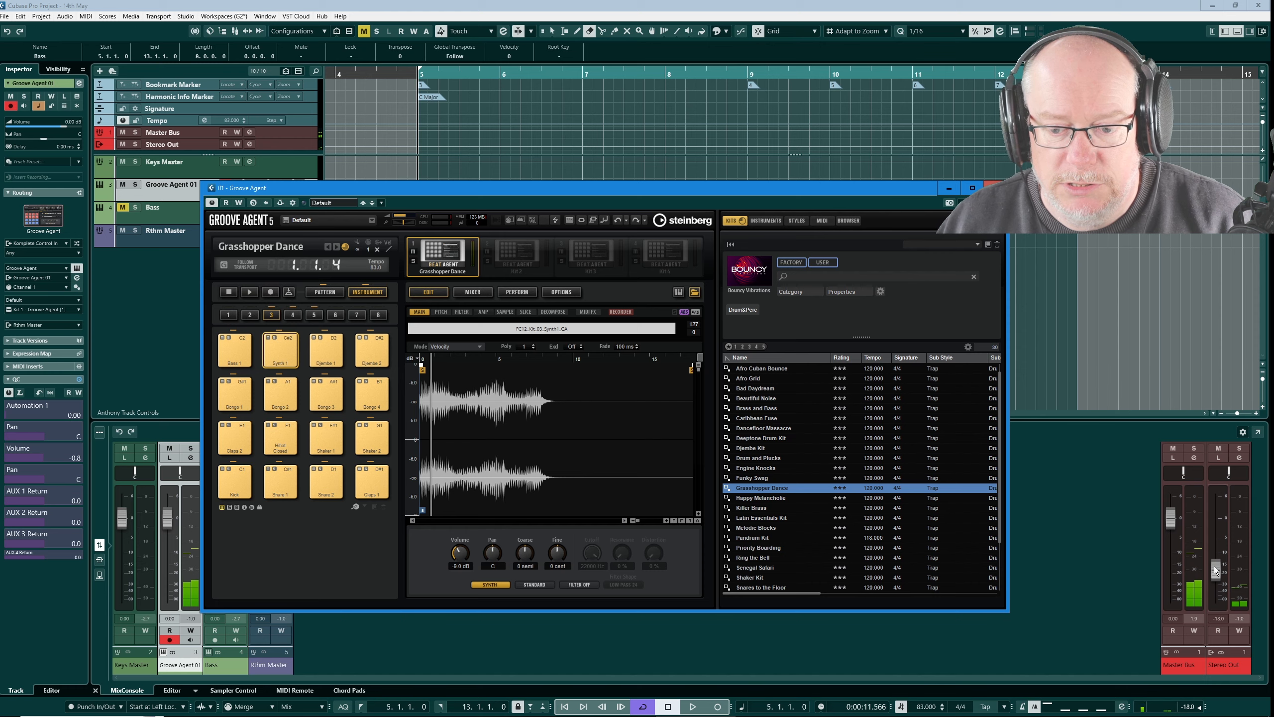
Step: Raise the Stereo Out fader to about -13.1 dB and reopen the Groove Agent 01 instrument window
{"action": "left_click_drag", "start_coordinate": [1215, 571], "coordinate": [1216, 553]}
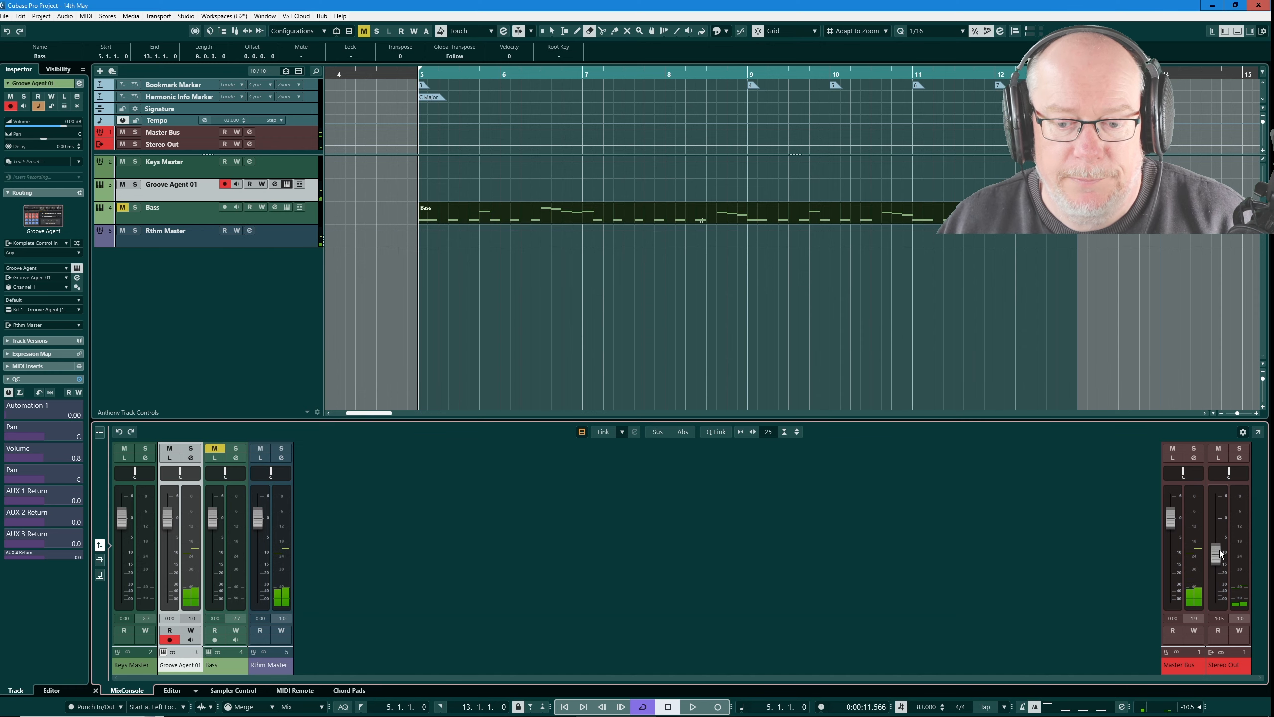
{"action": "left_click", "coordinate": [284, 175]}
{"action": "left_click", "coordinate": [286, 183]}
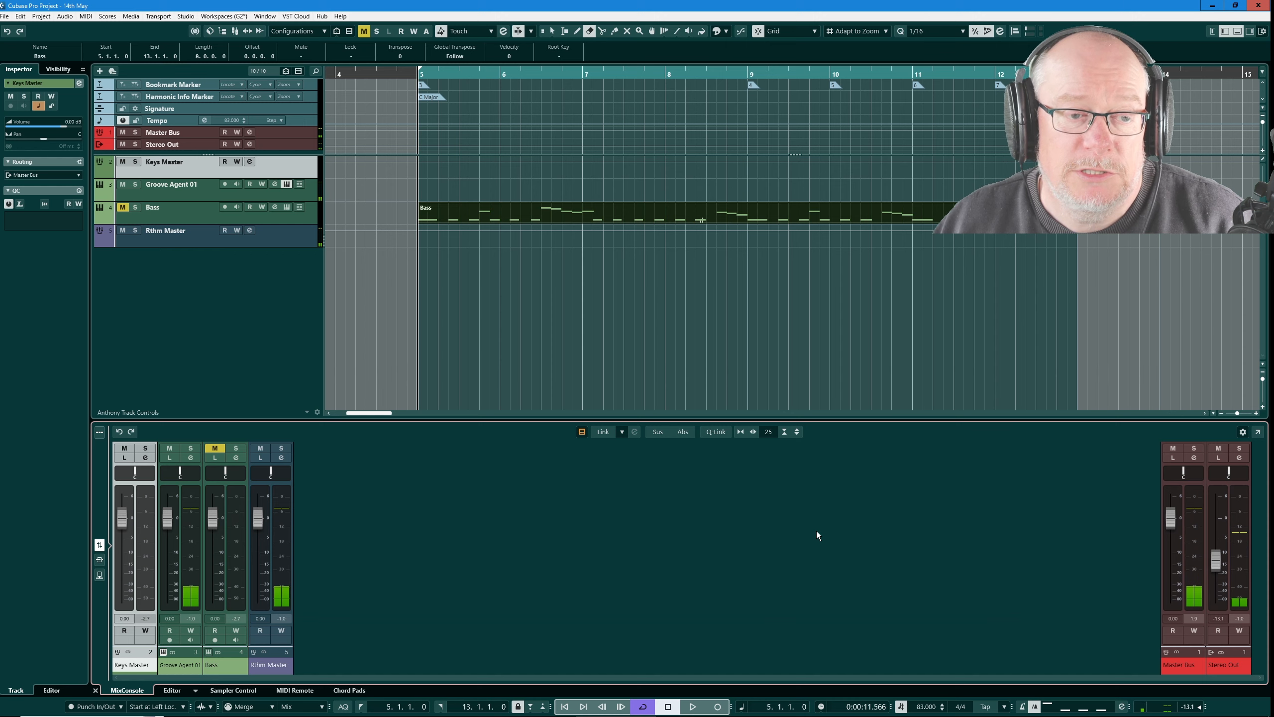
{"action": "left_click", "coordinate": [286, 183]}
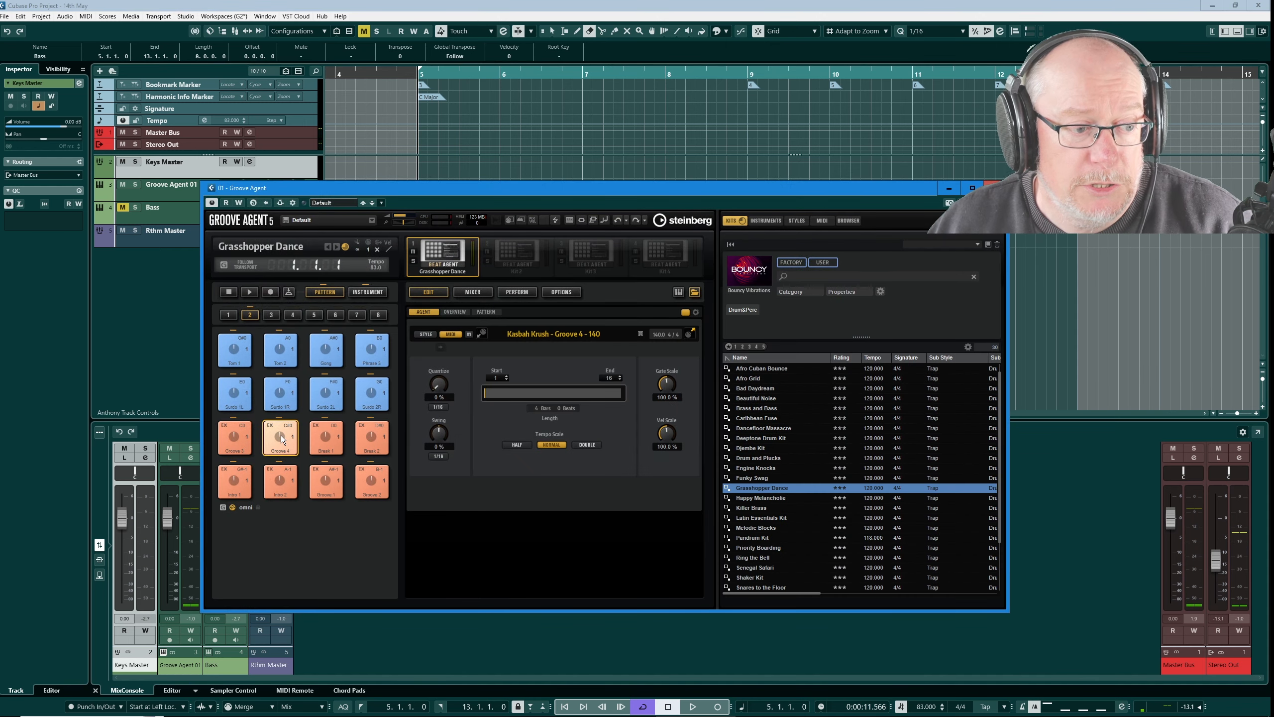
Step: Audition Groove 4 and Groove 2 with the loop and slice pads muted, and move the Groove Agent window slightly lower
{"action": "left_click", "coordinate": [283, 432]}
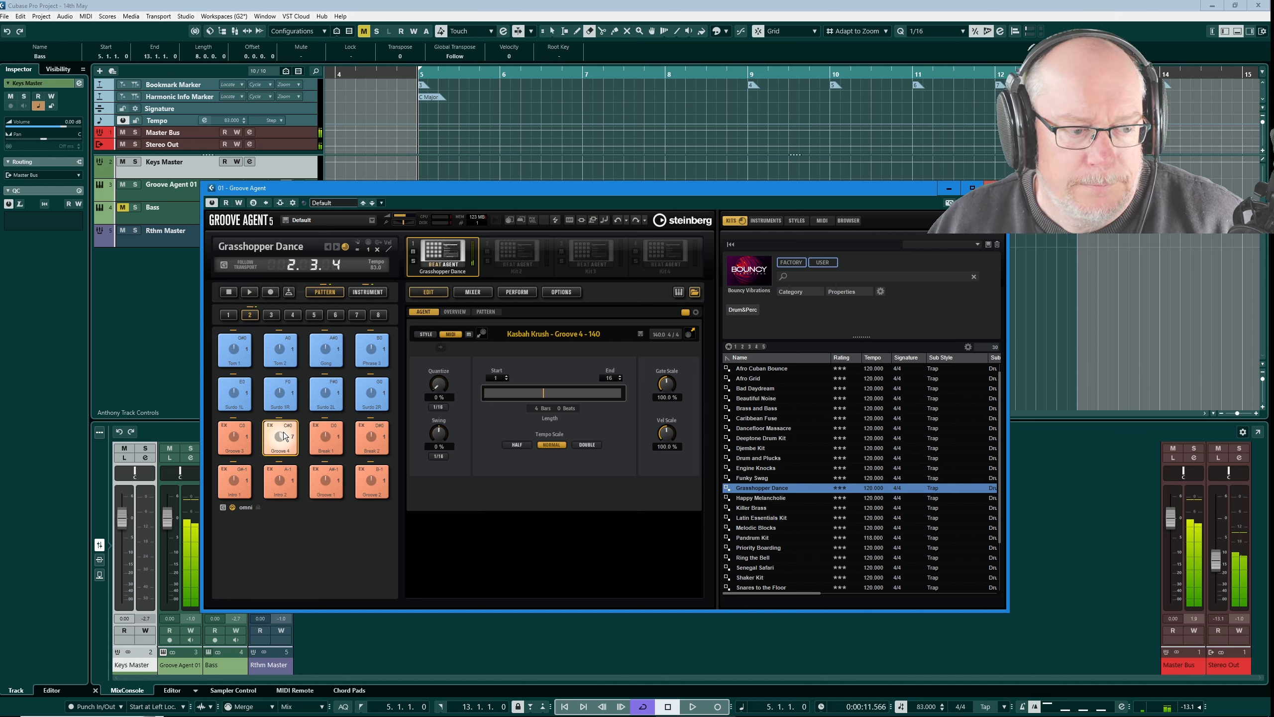
{"action": "left_click", "coordinate": [372, 480]}
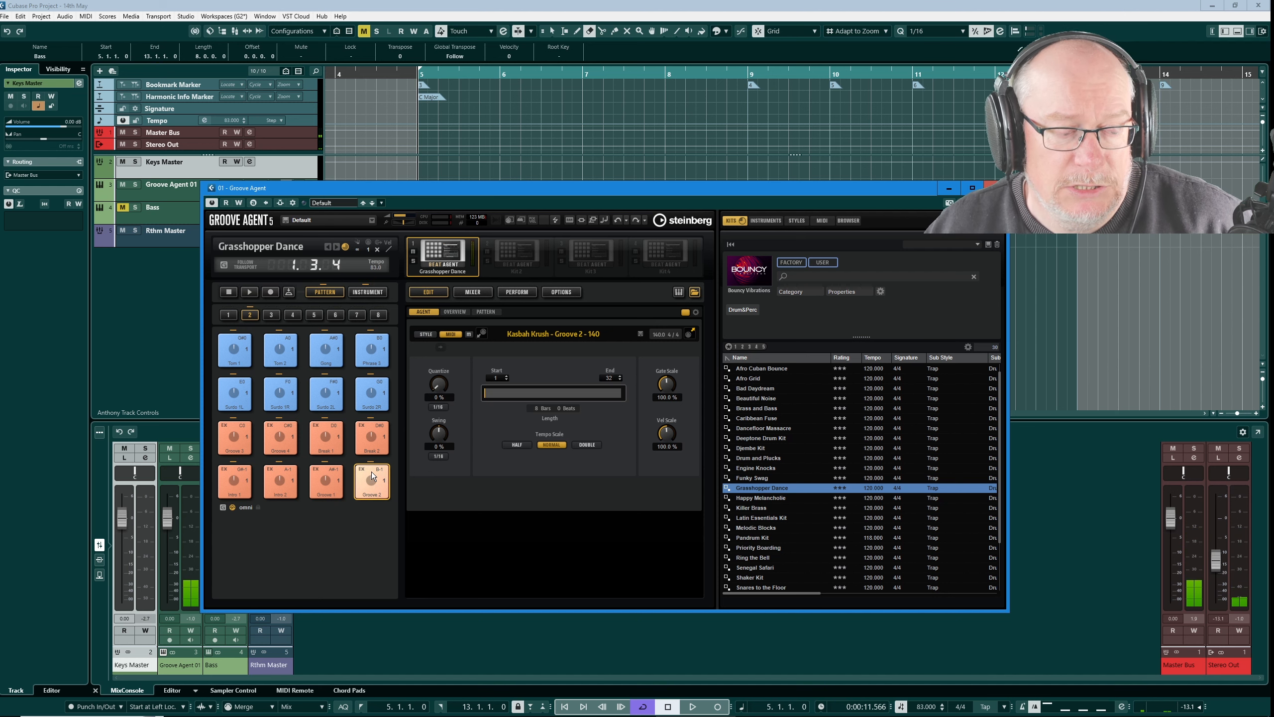
{"action": "left_click_drag", "start_coordinate": [553, 189], "coordinate": [573, 223]}
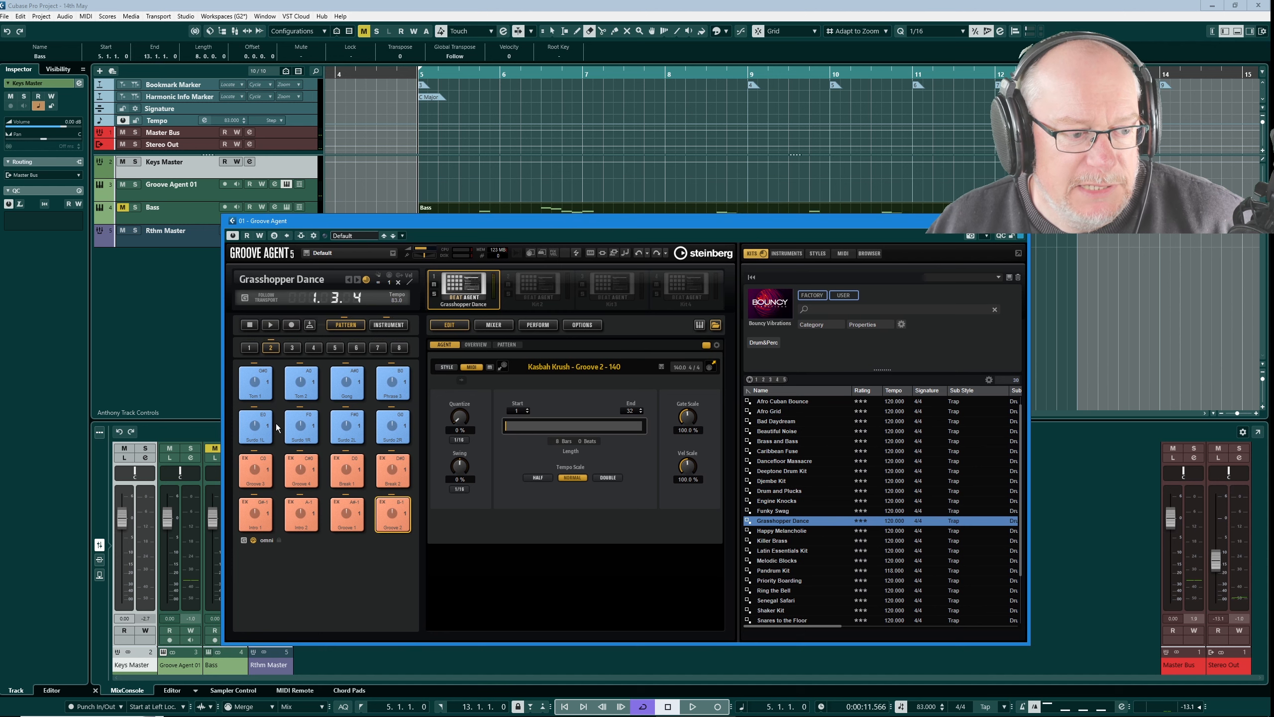
Step: Audition Groove 4, place its pattern on the Groove Agent 01 track at bar 5, and close the instrument window
{"action": "left_click", "coordinate": [402, 520]}
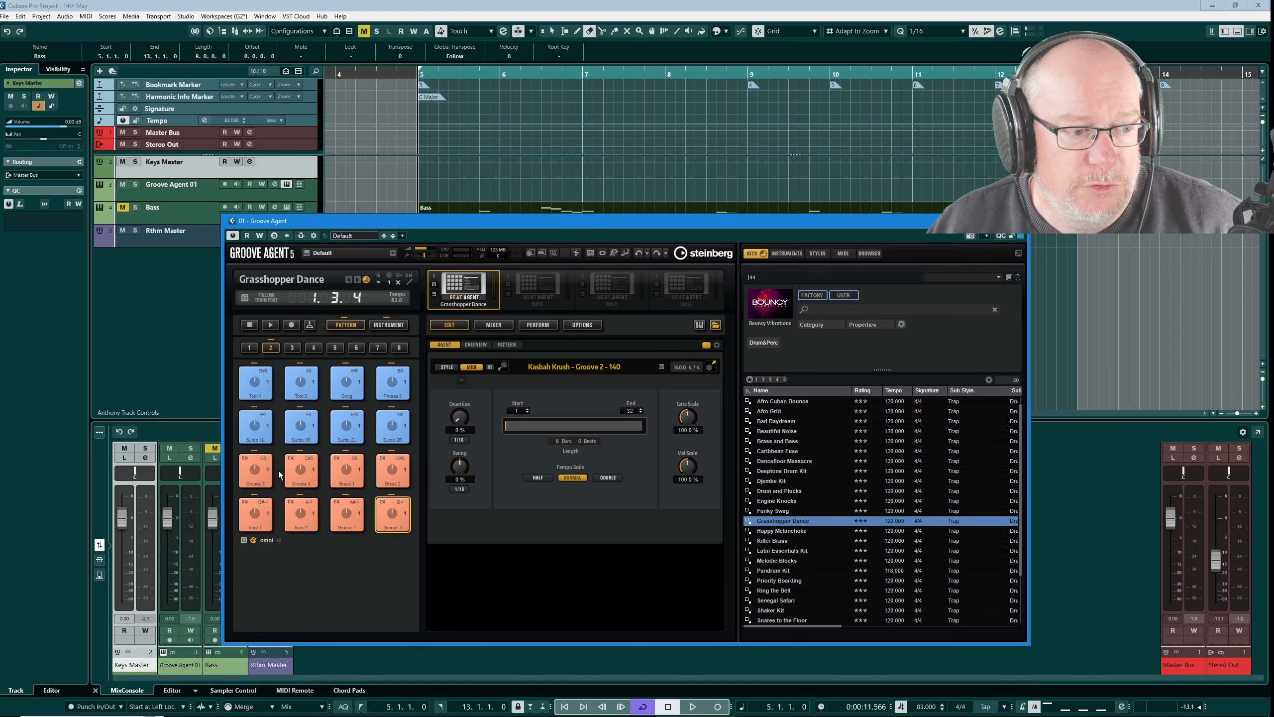
{"action": "left_click", "coordinate": [303, 469]}
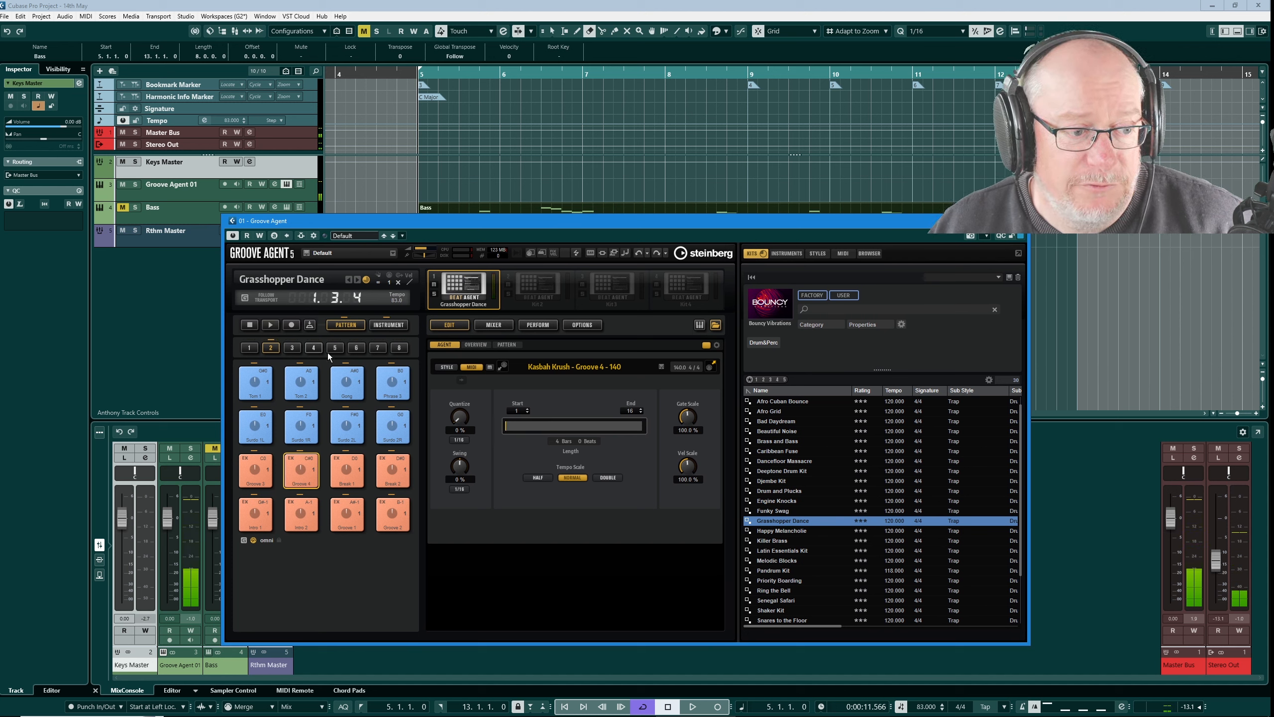
{"action": "left_click_drag", "start_coordinate": [299, 467], "coordinate": [426, 185]}
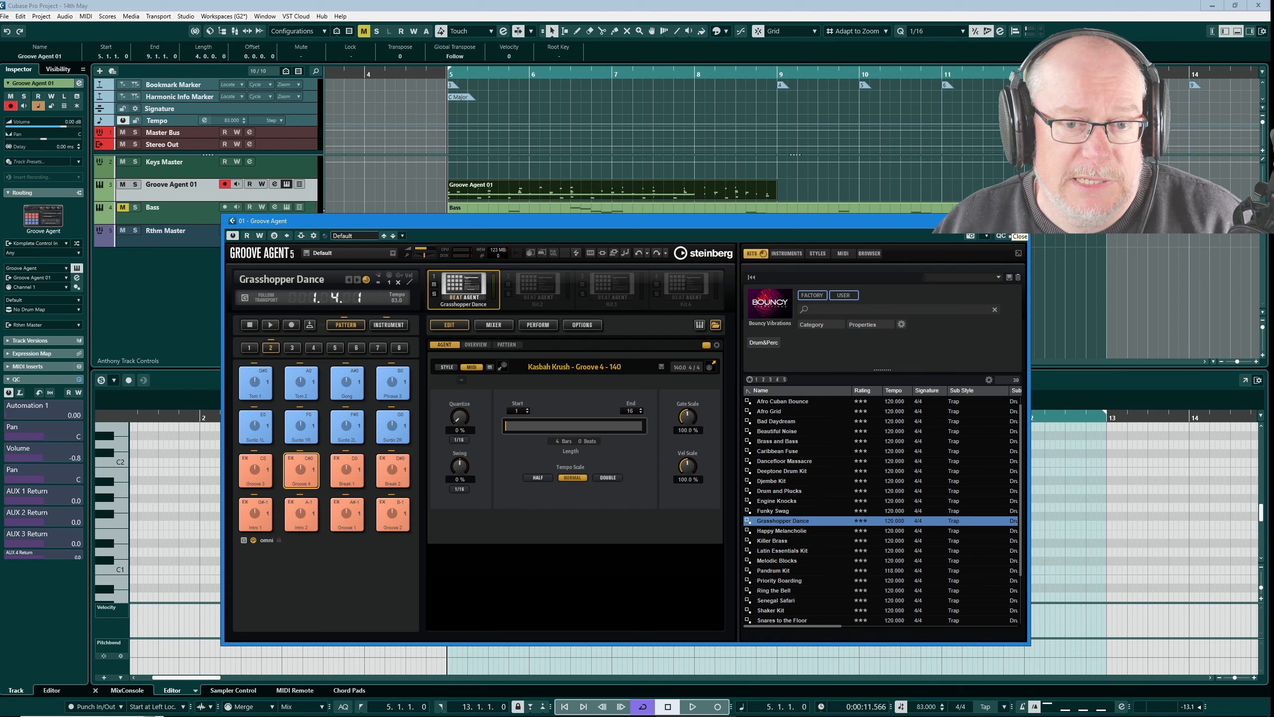
{"action": "left_click", "coordinate": [1018, 221]}
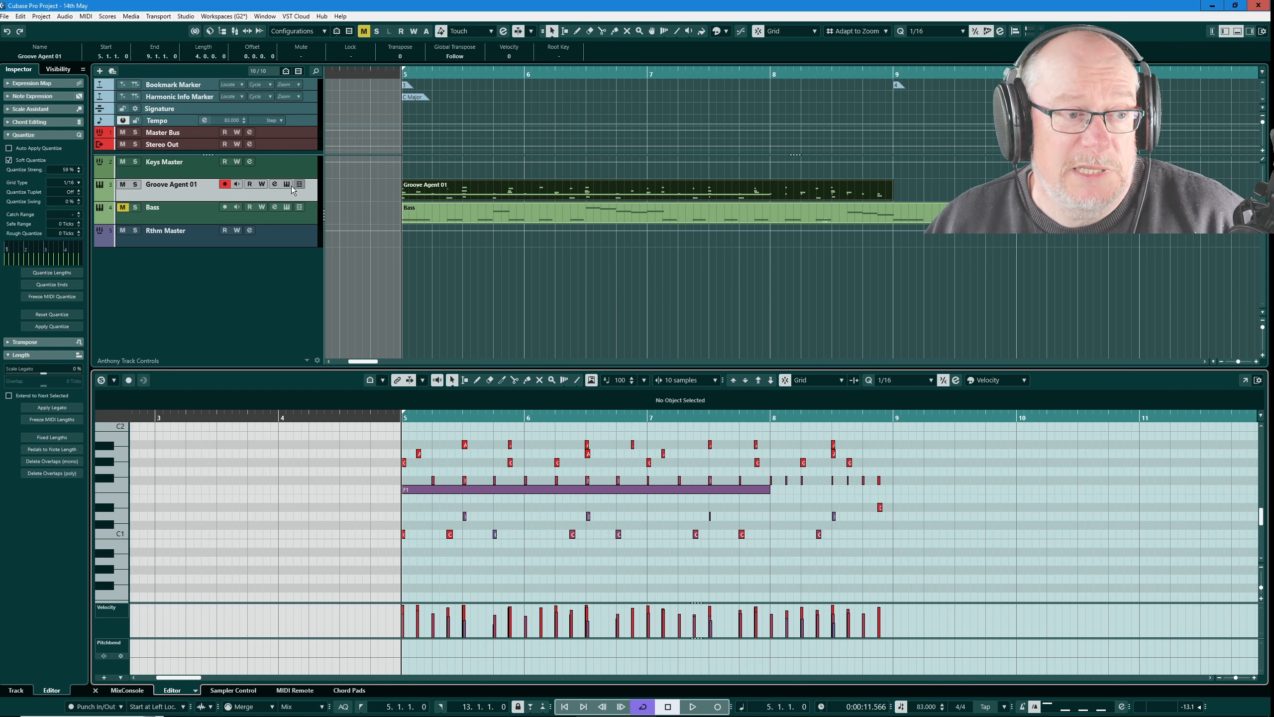
Step: Reopen Groove Agent, audition Groove 1, and place its eight-bar pattern on the Groove Agent 01 track at bar 5
{"action": "left_click", "coordinate": [285, 184]}
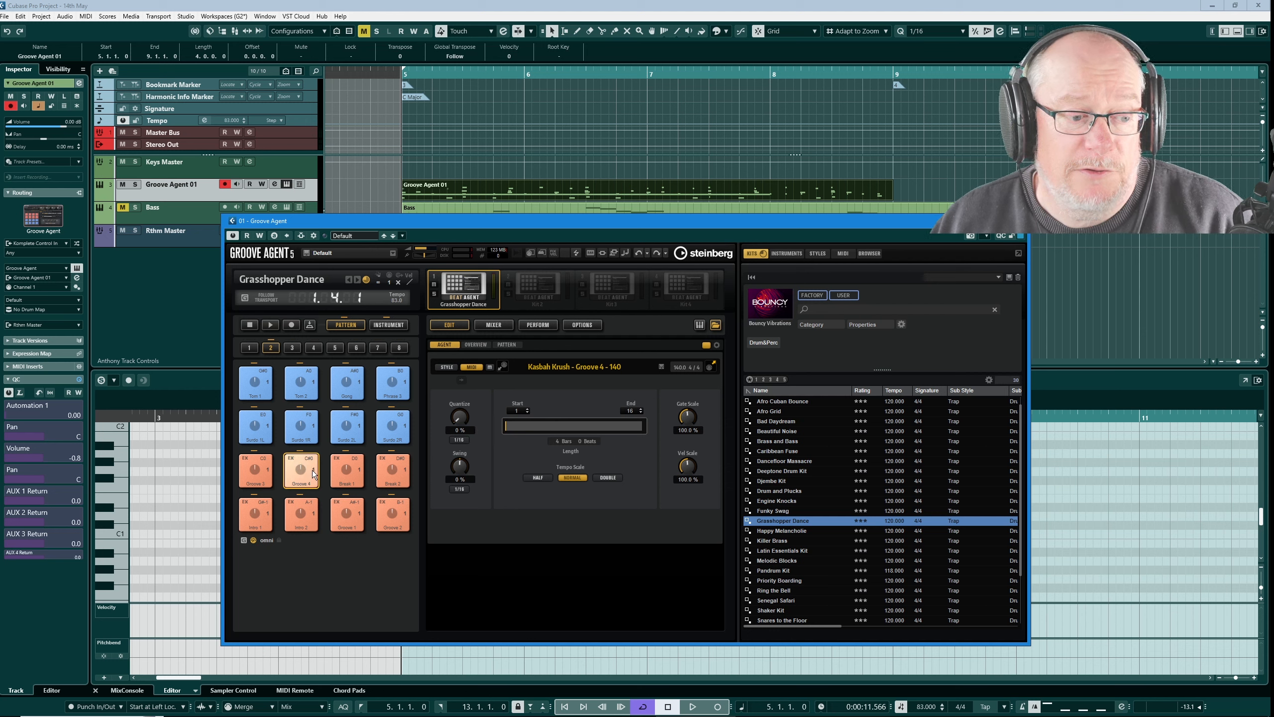
{"action": "left_click", "coordinate": [350, 509]}
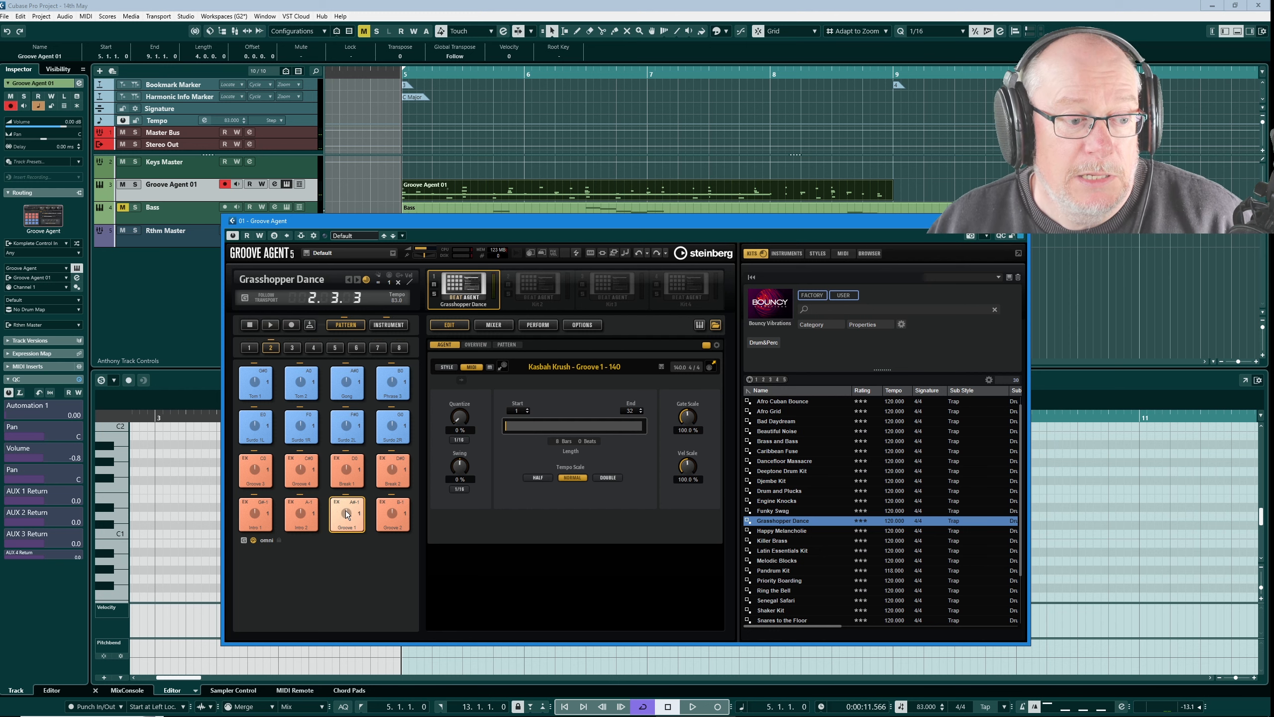
{"action": "scroll", "coordinate": [423, 190], "scroll_direction": "down", "scroll_amount": 5}
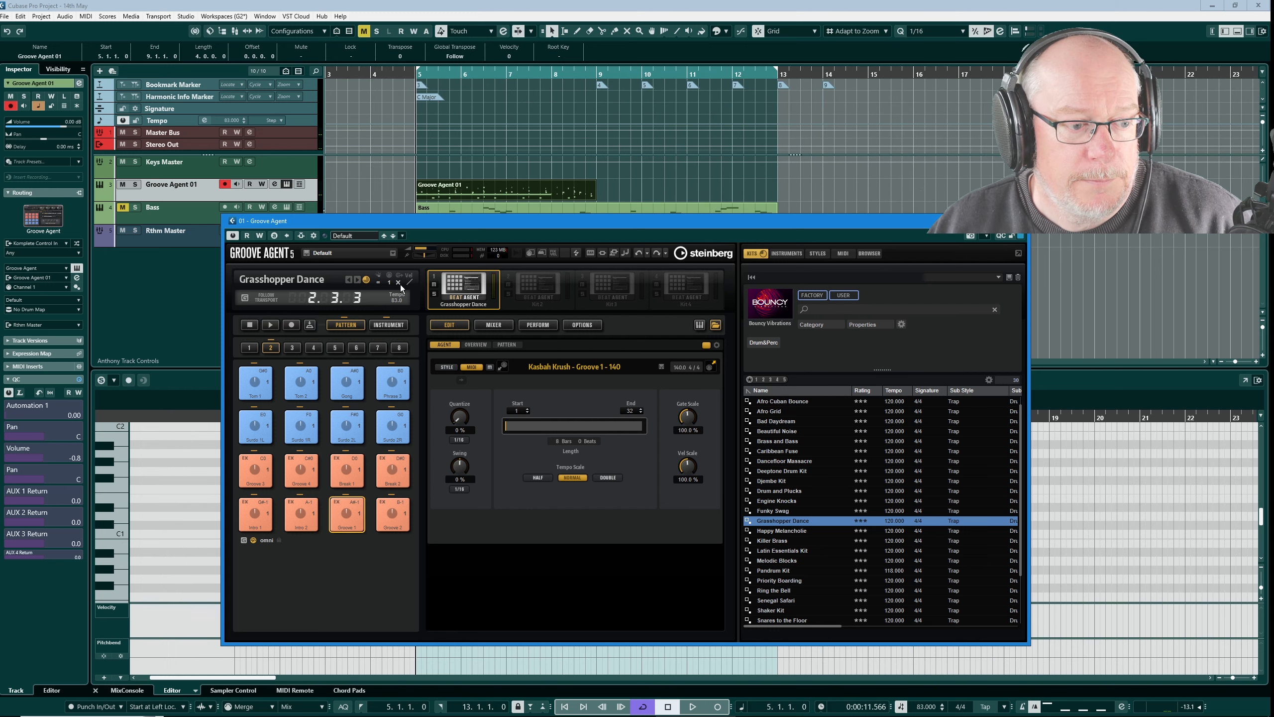
{"action": "left_click_drag", "start_coordinate": [346, 513], "coordinate": [425, 184]}
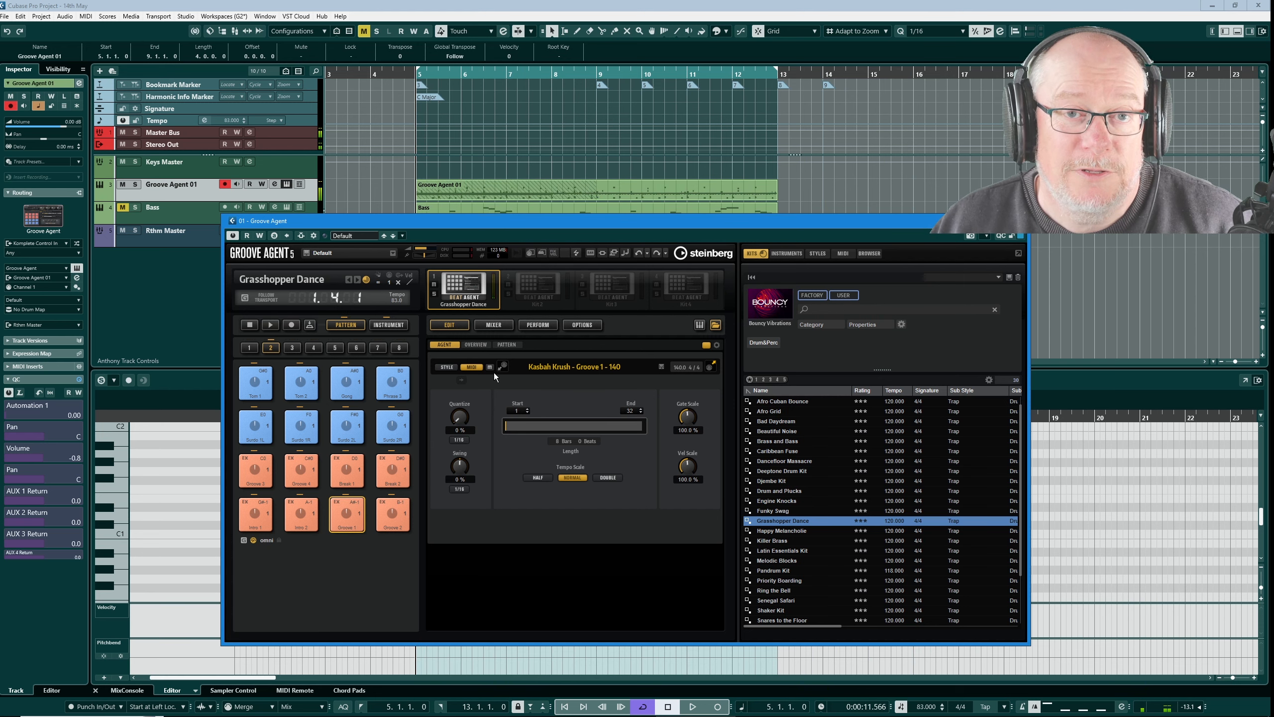
{"action": "left_click", "coordinate": [1019, 221]}
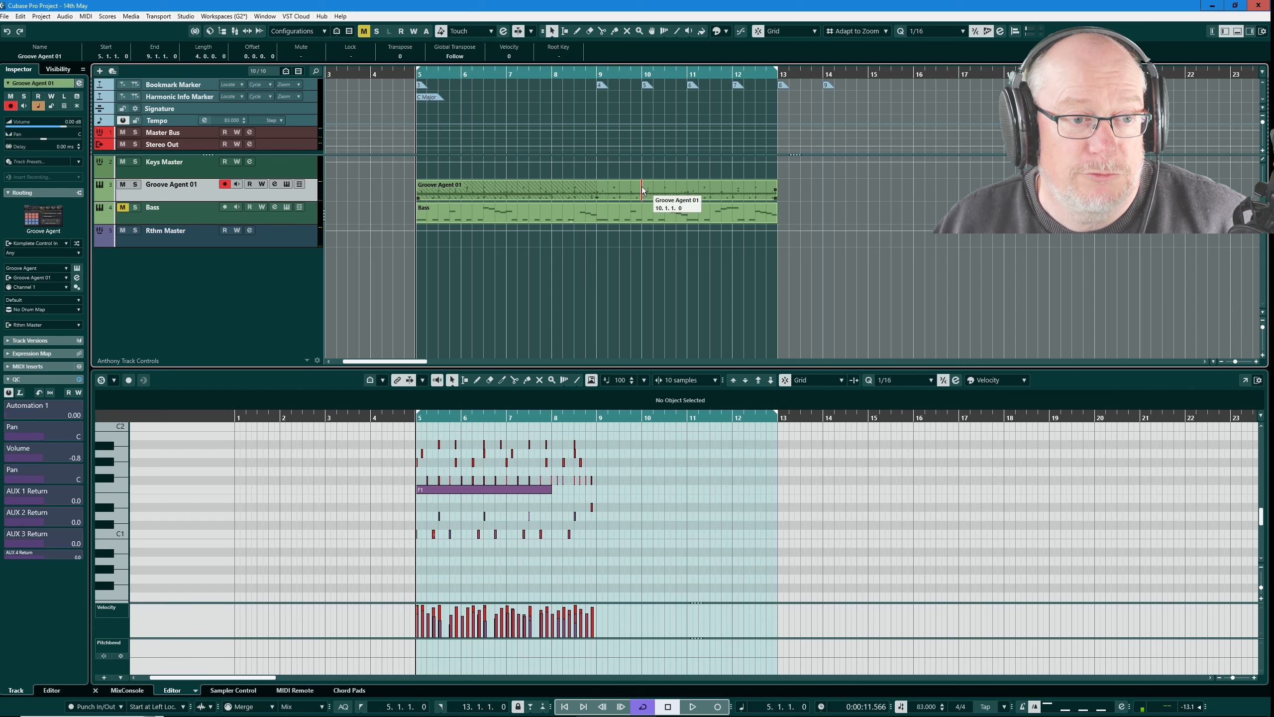
Step: Duplicate the four-bar Groove 4 part to bar 9 beneath the Groove 1 part starting at bar 5, and play the layered parts
{"action": "left_click_drag", "start_coordinate": [634, 189], "coordinate": [1007, 189]}
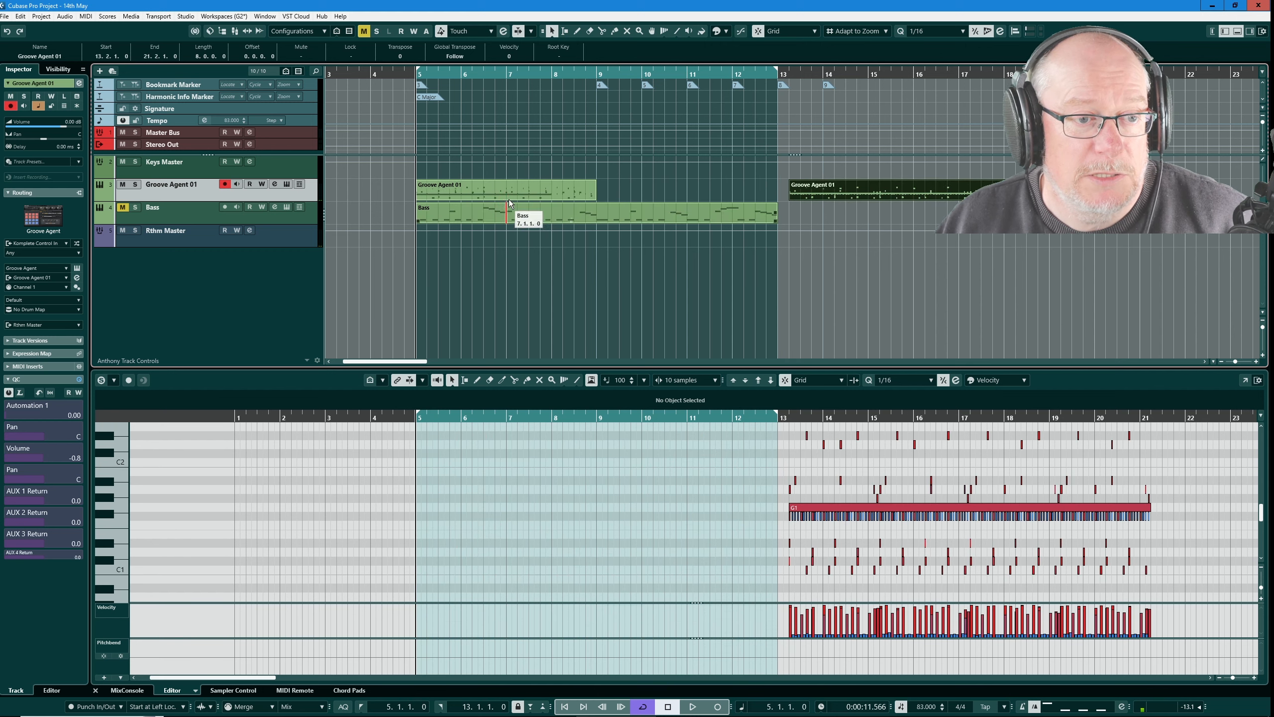
{"action": "left_click", "coordinate": [547, 193]}
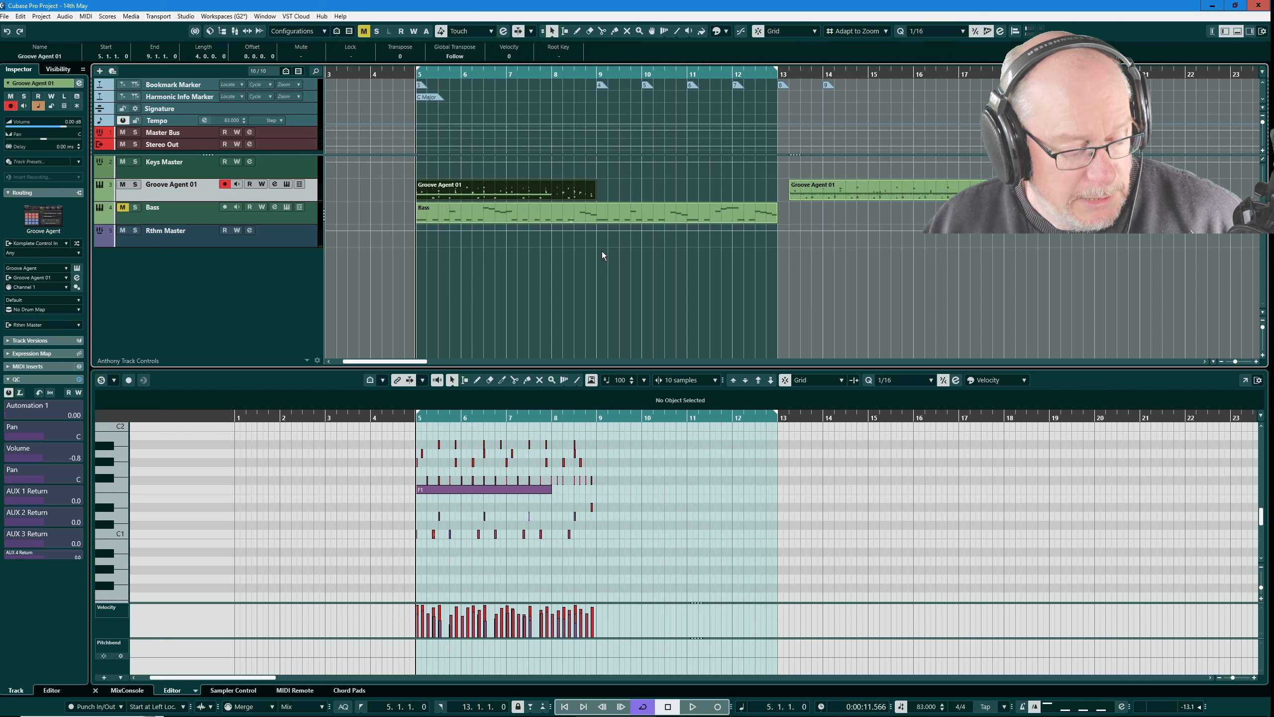
{"action": "key", "text": "ctrl+d"}
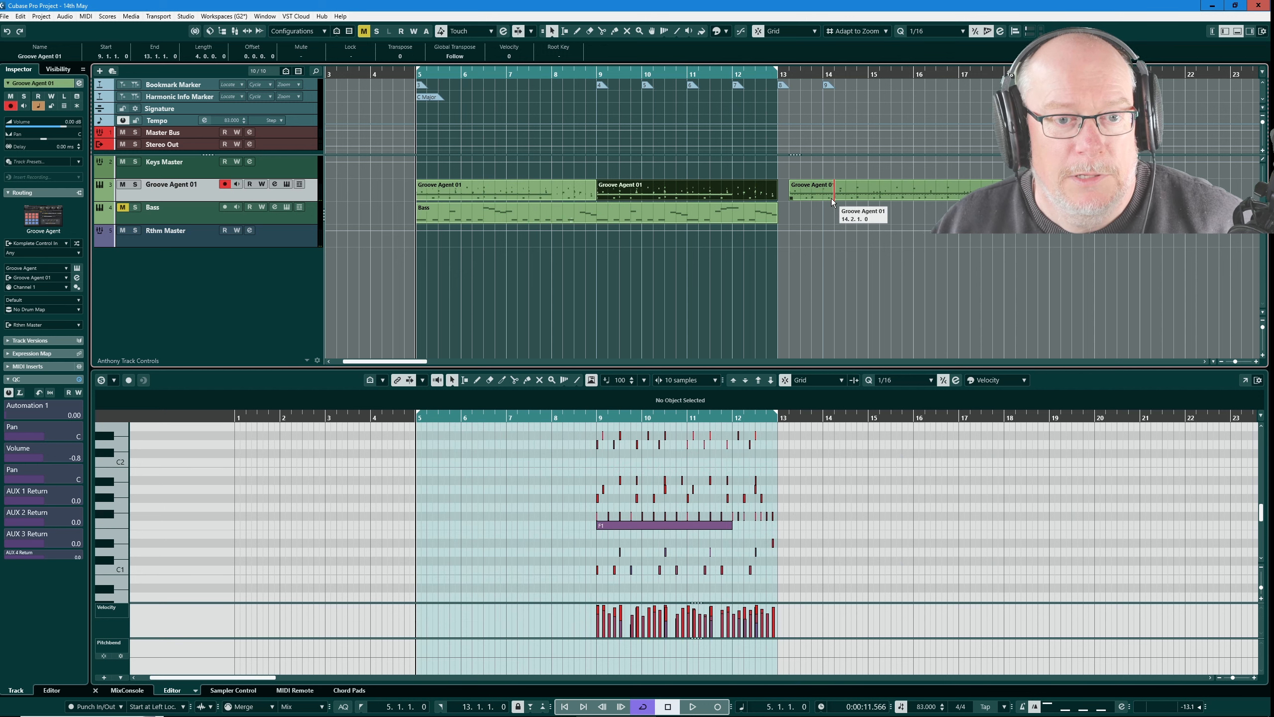
{"action": "left_click_drag", "start_coordinate": [833, 191], "coordinate": [461, 191]}
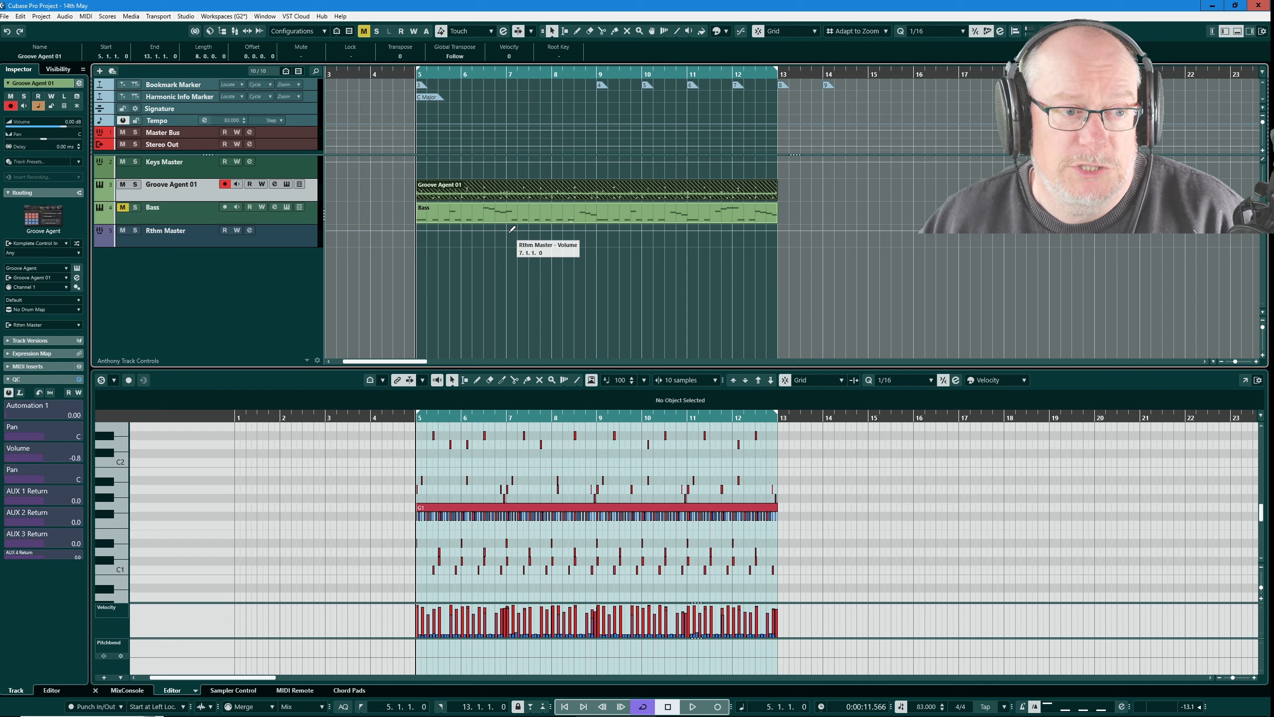
{"action": "key", "text": "space"}
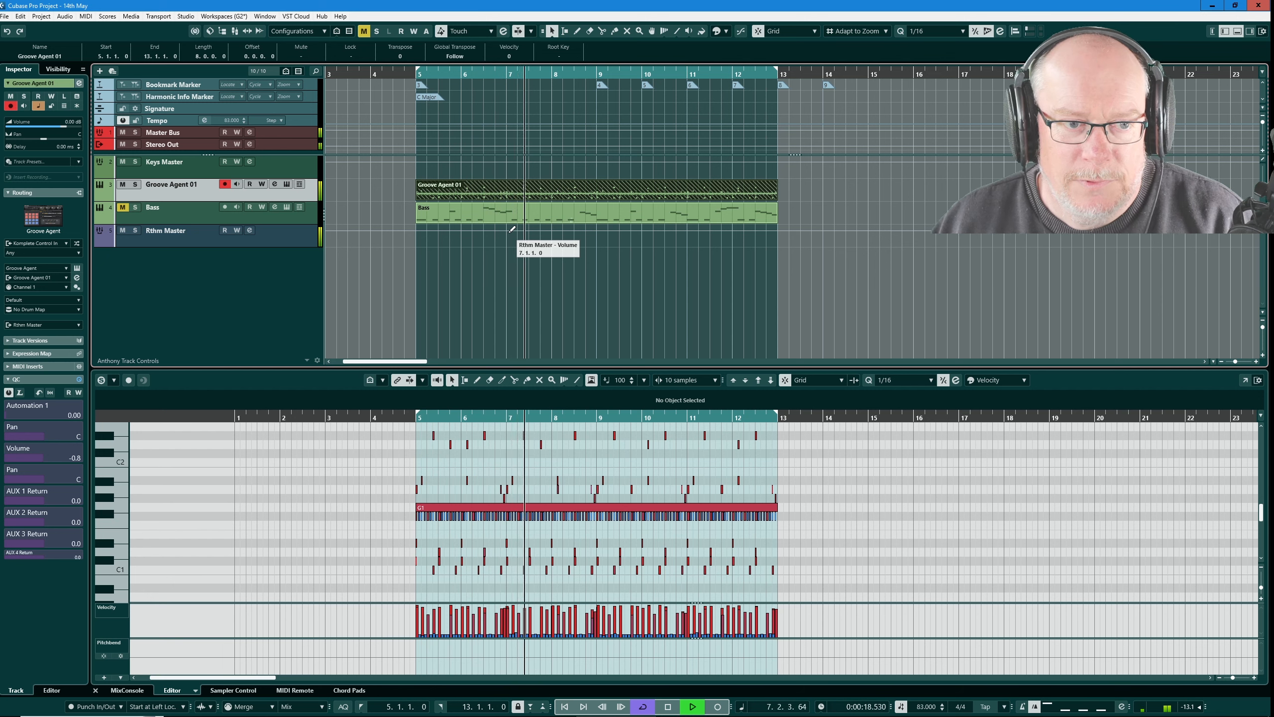
{"action": "key", "text": "space"}
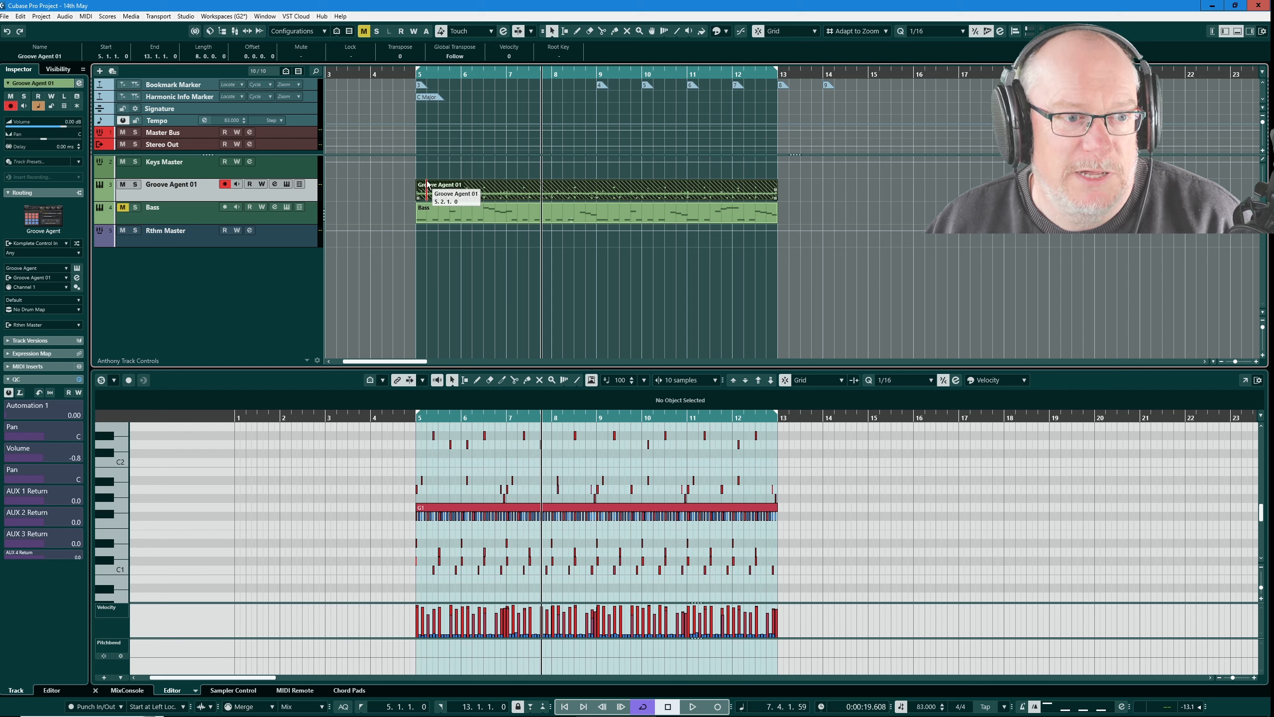
Step: Bounce all the stacked MIDI parts on the Groove Agent 01 track into a single part
{"action": "left_click_drag", "start_coordinate": [398, 186], "coordinate": [808, 193]}
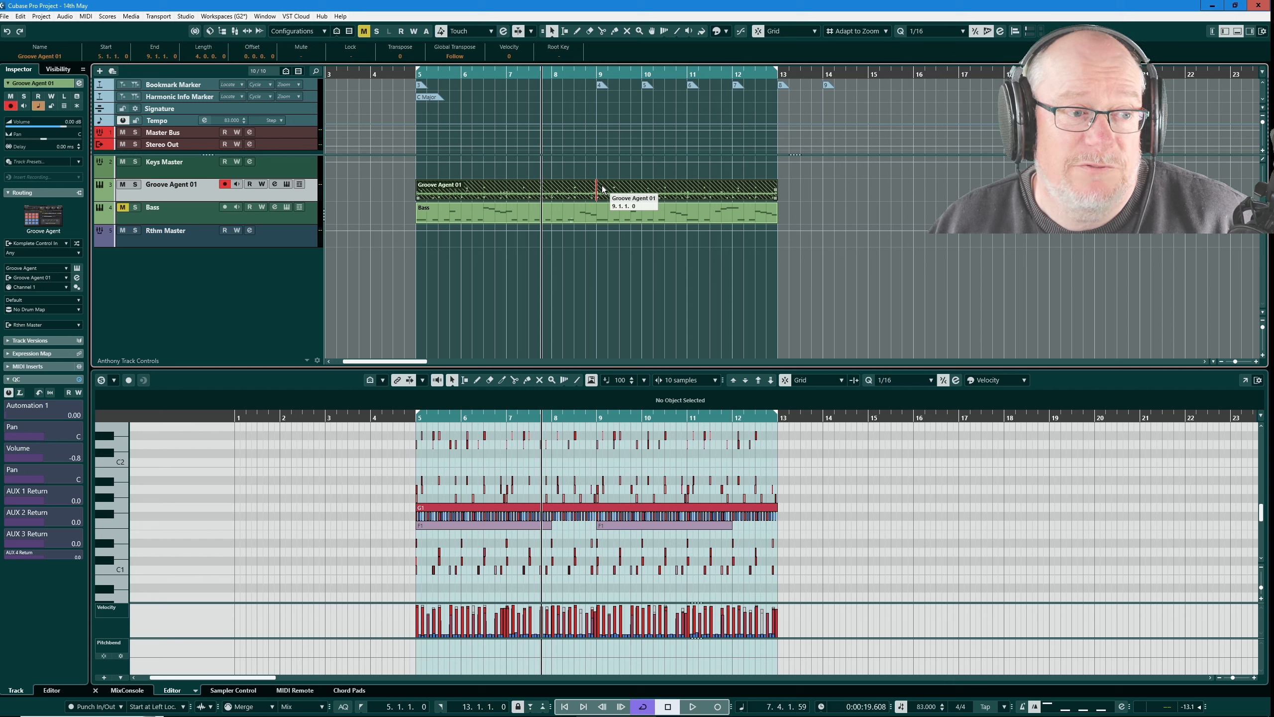
{"action": "left_click", "coordinate": [85, 16]}
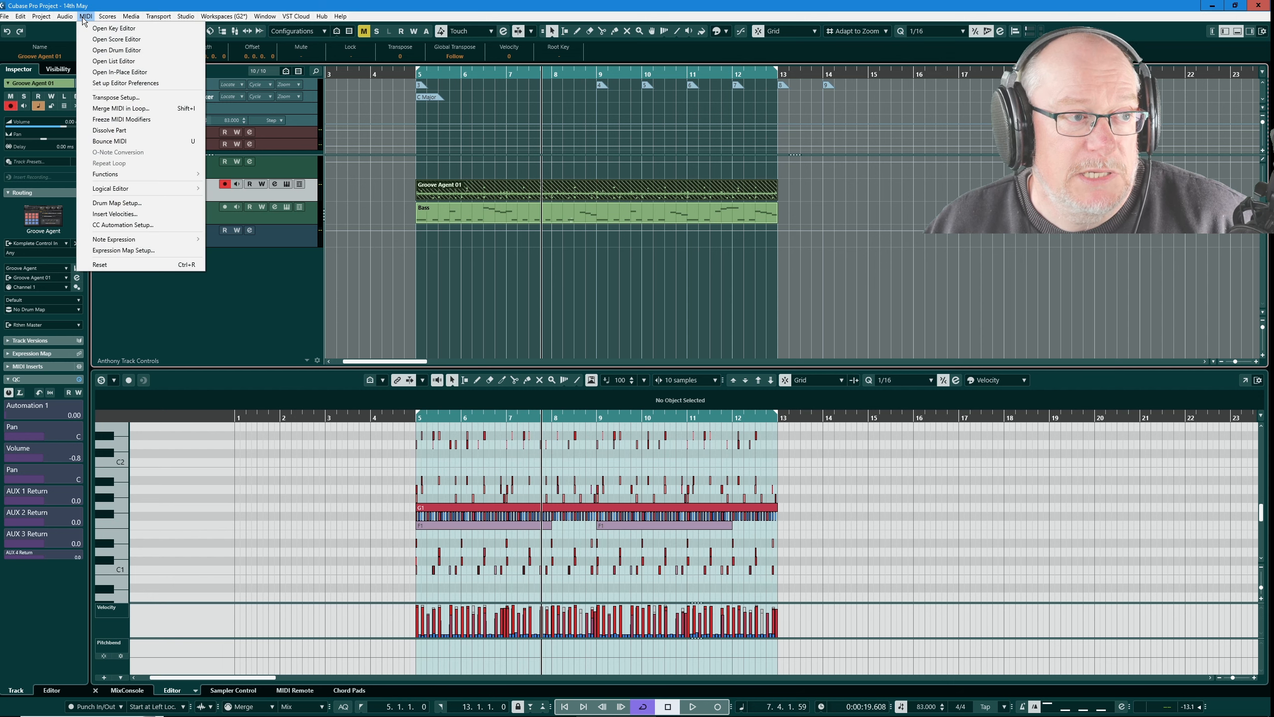
{"action": "left_click", "coordinate": [112, 141]}
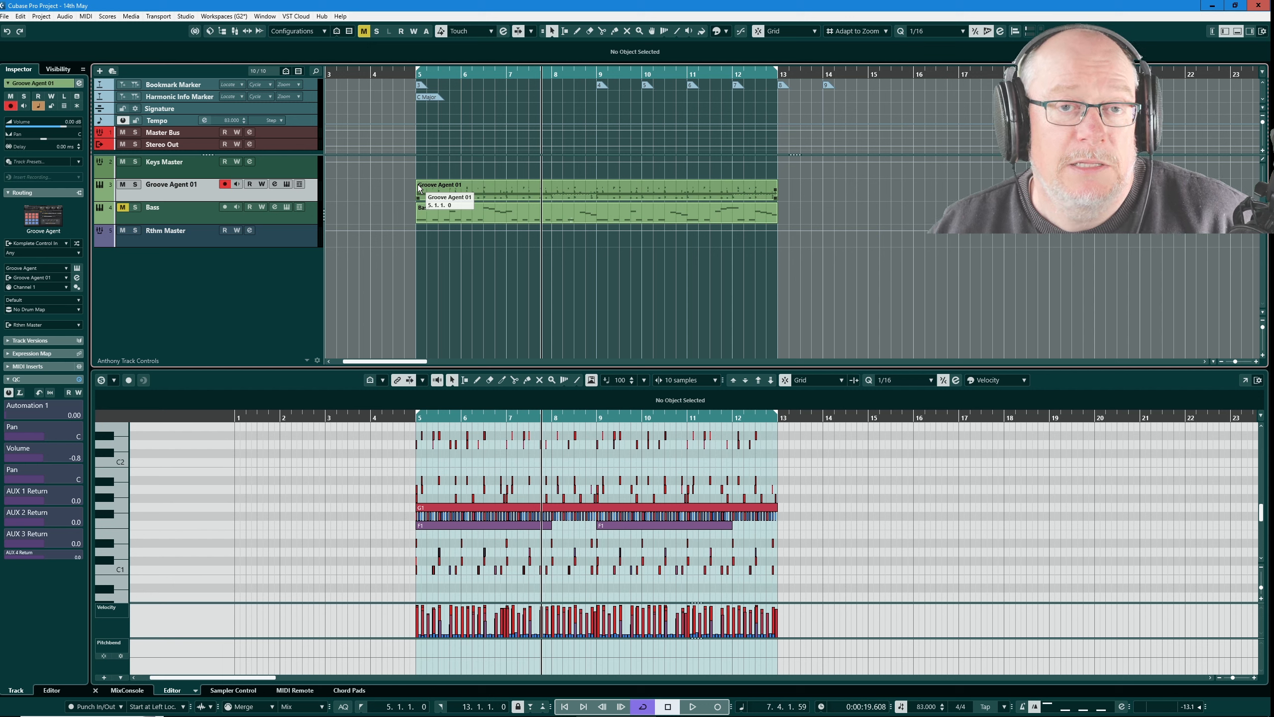
Step: Inspect the doubled C1 and D1 notes in the bounced part and delete the same-pitch note overlaps with Delete Overlaps (mono)
{"action": "left_click", "coordinate": [513, 192]}
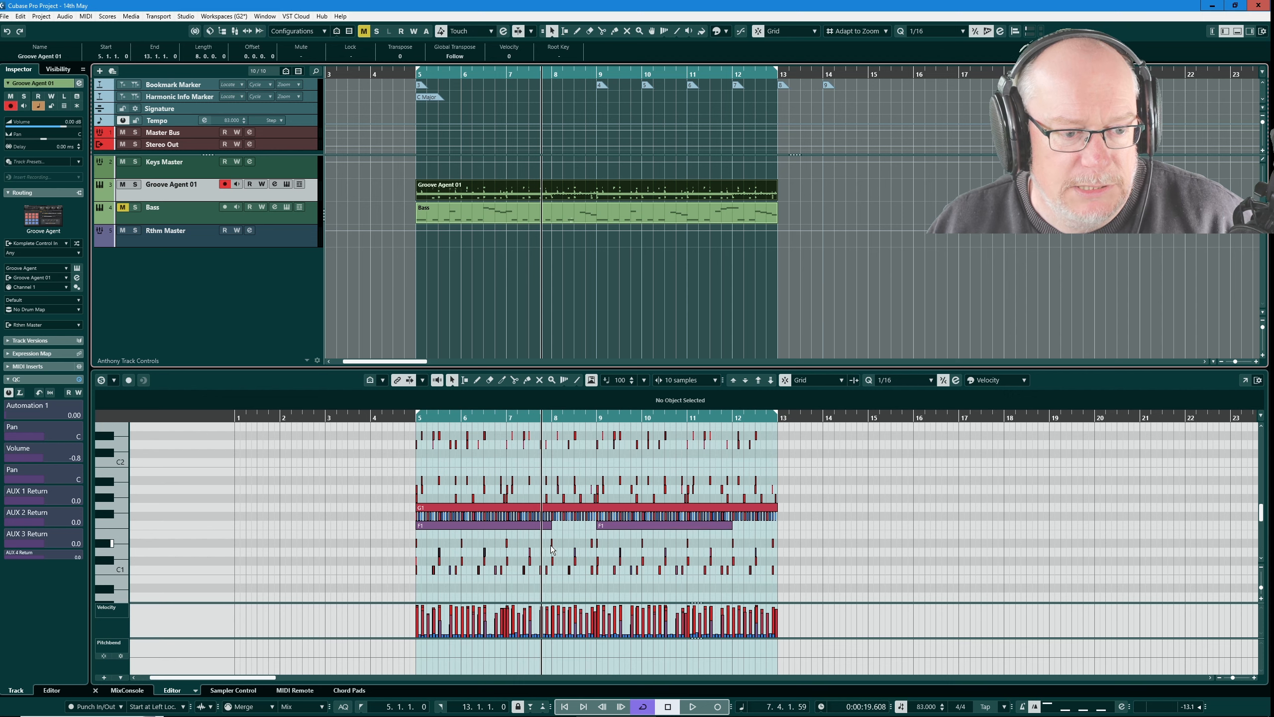
{"action": "scroll", "coordinate": [469, 526], "scroll_direction": "up", "scroll_amount": 2}
{"action": "scroll", "coordinate": [376, 573], "scroll_direction": "up", "scroll_amount": 5}
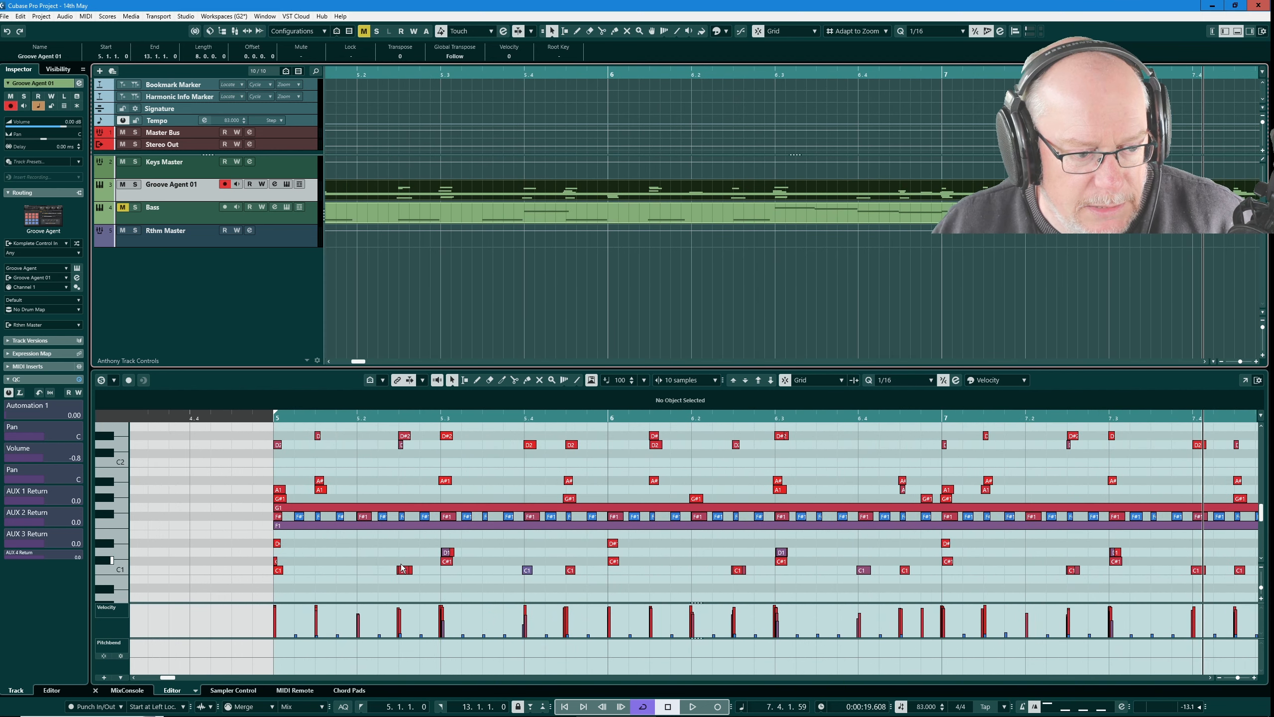
{"action": "left_click", "coordinate": [483, 552]}
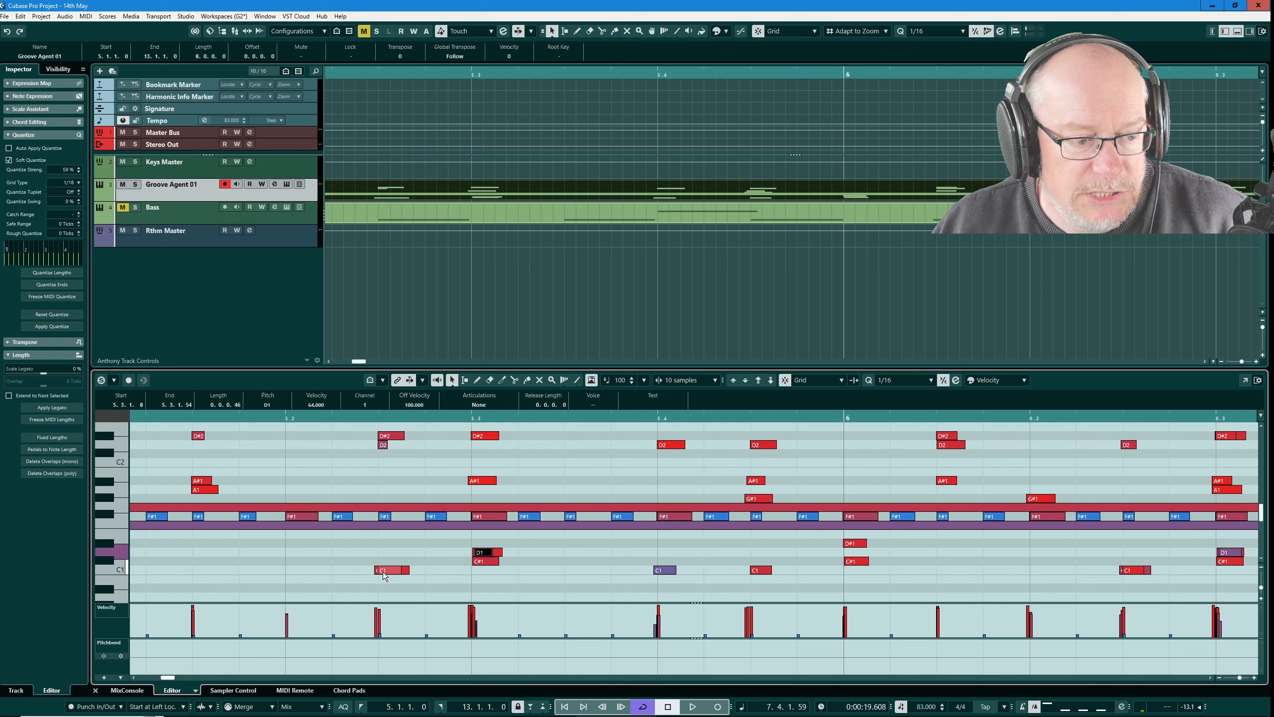
{"action": "left_click", "coordinate": [385, 572]}
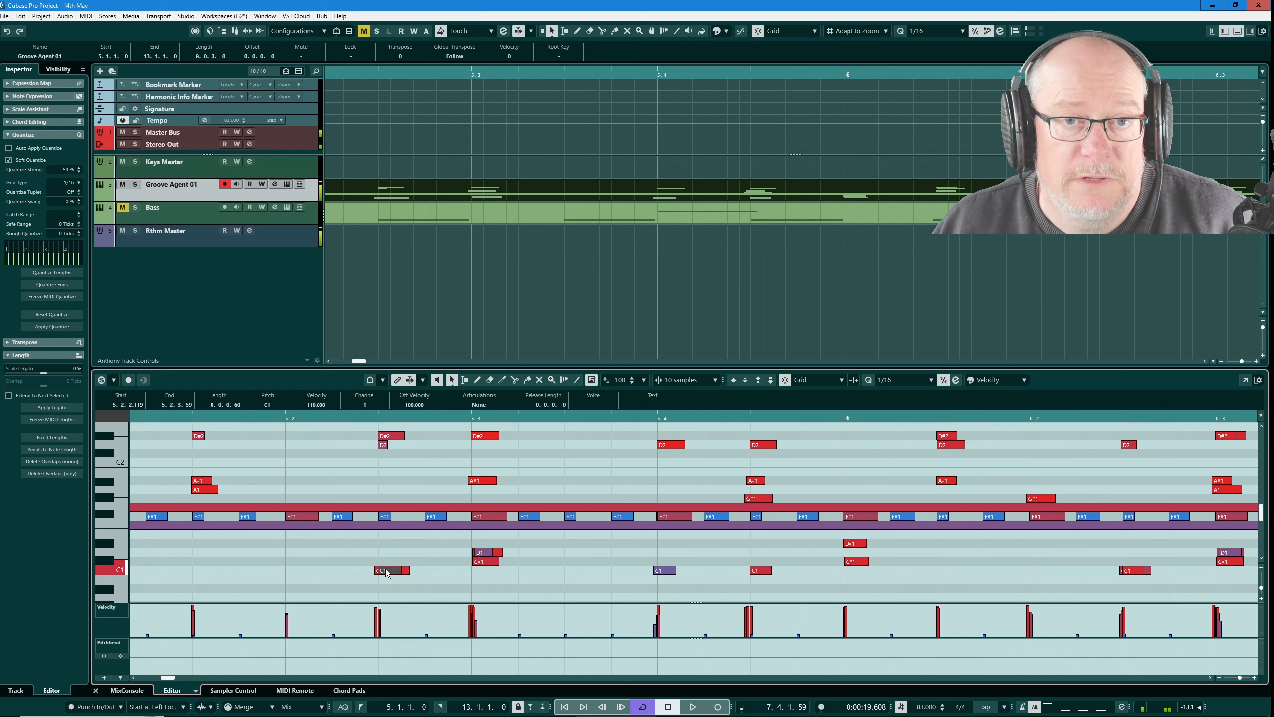
{"action": "left_click", "coordinate": [488, 554]}
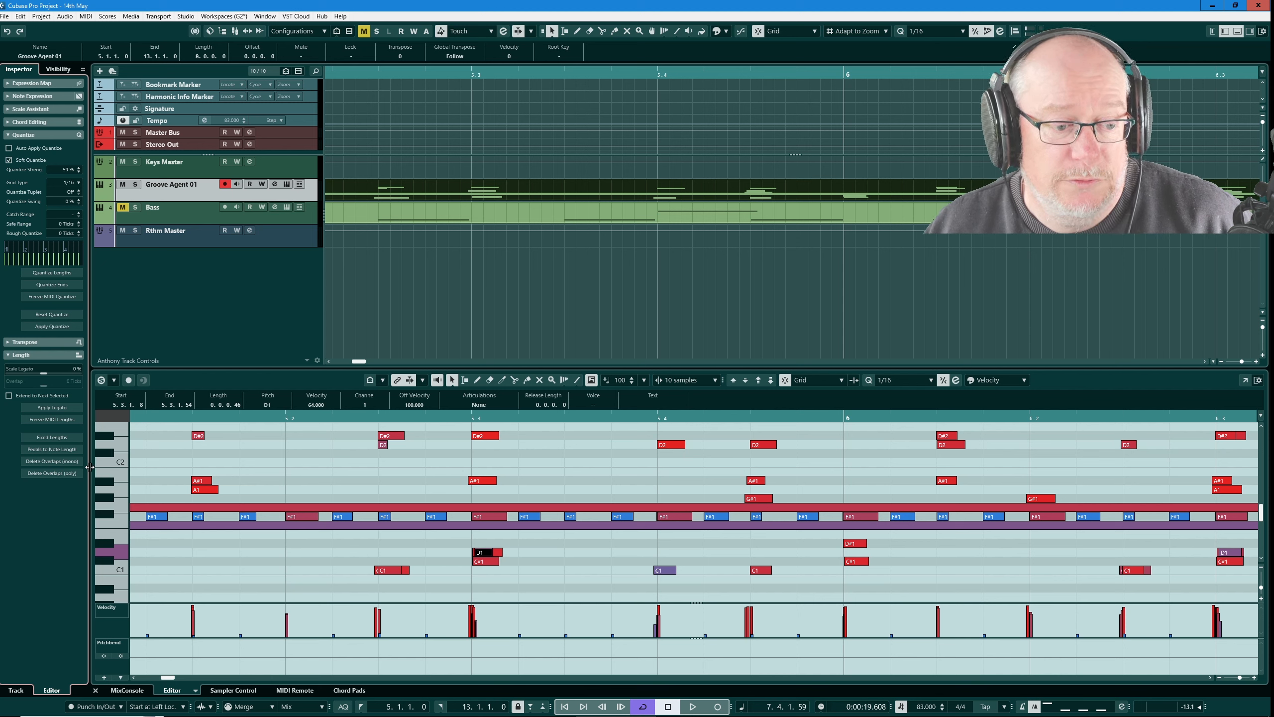
{"action": "left_click", "coordinate": [562, 469]}
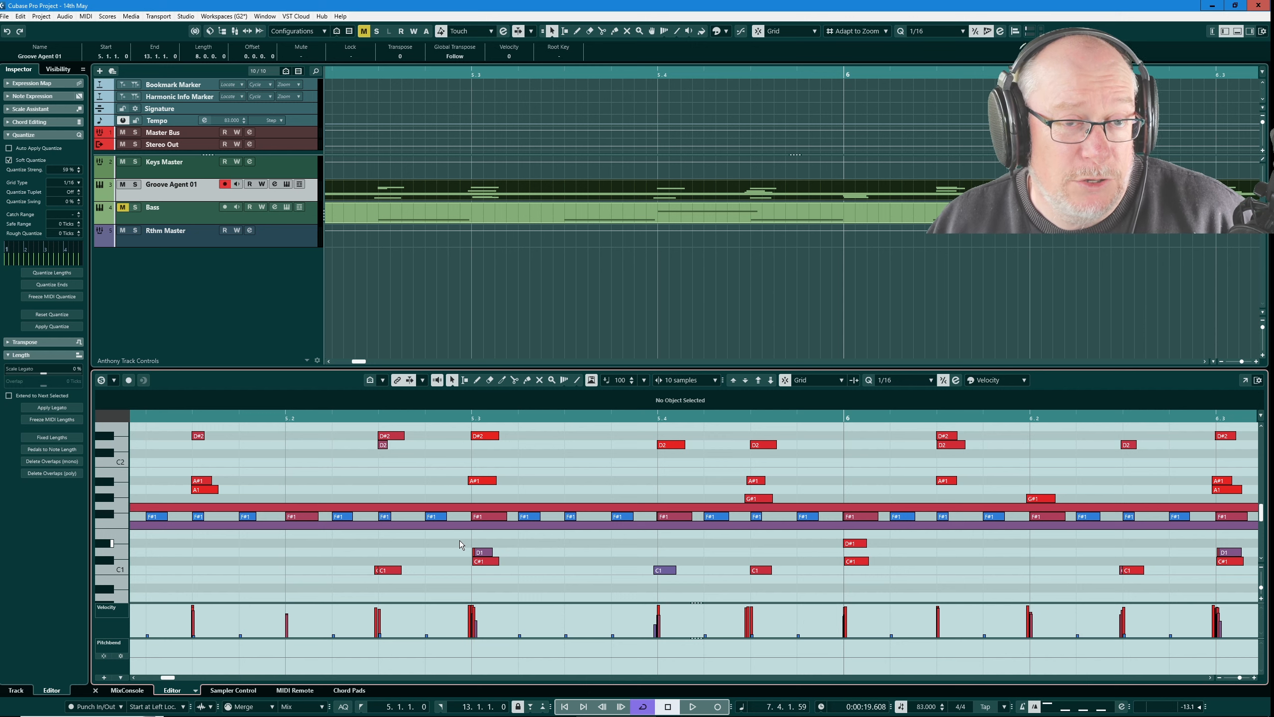
Step: Examine the tiny leftover notes just before the D1 and C1 hits around beat 3 of bar 5
{"action": "left_click", "coordinate": [476, 552]}
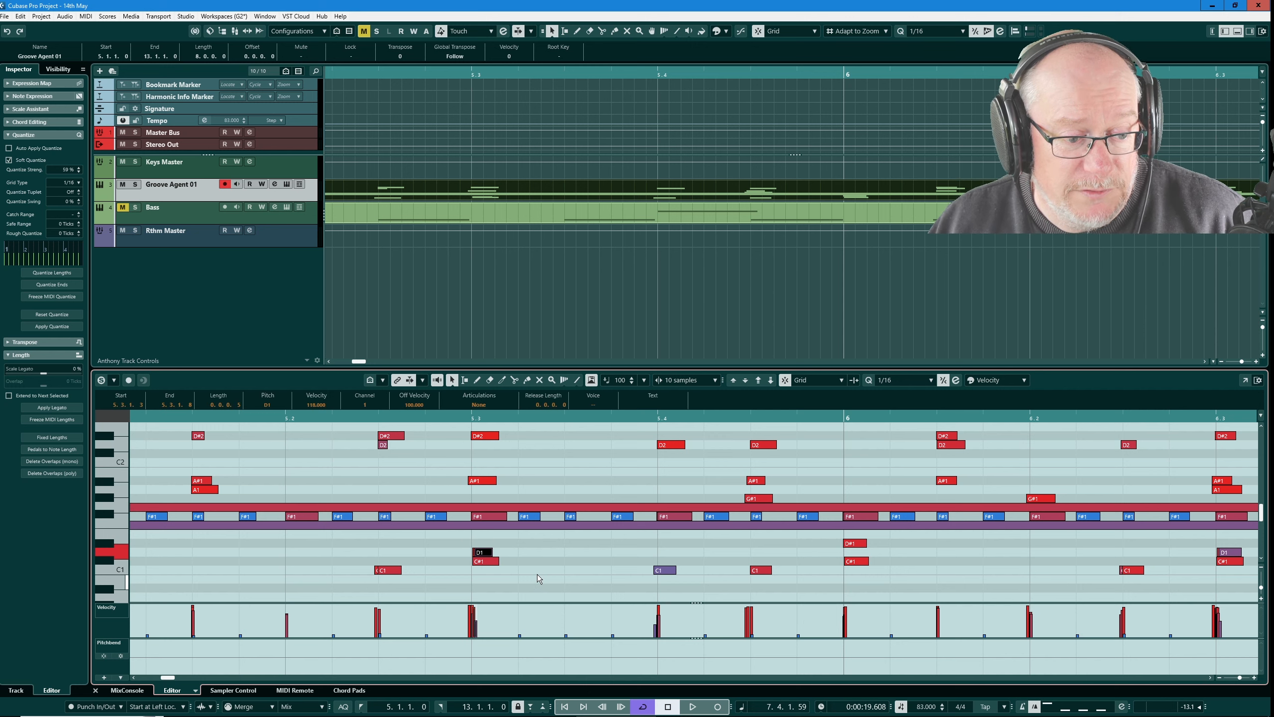
{"action": "left_click", "coordinate": [516, 547]}
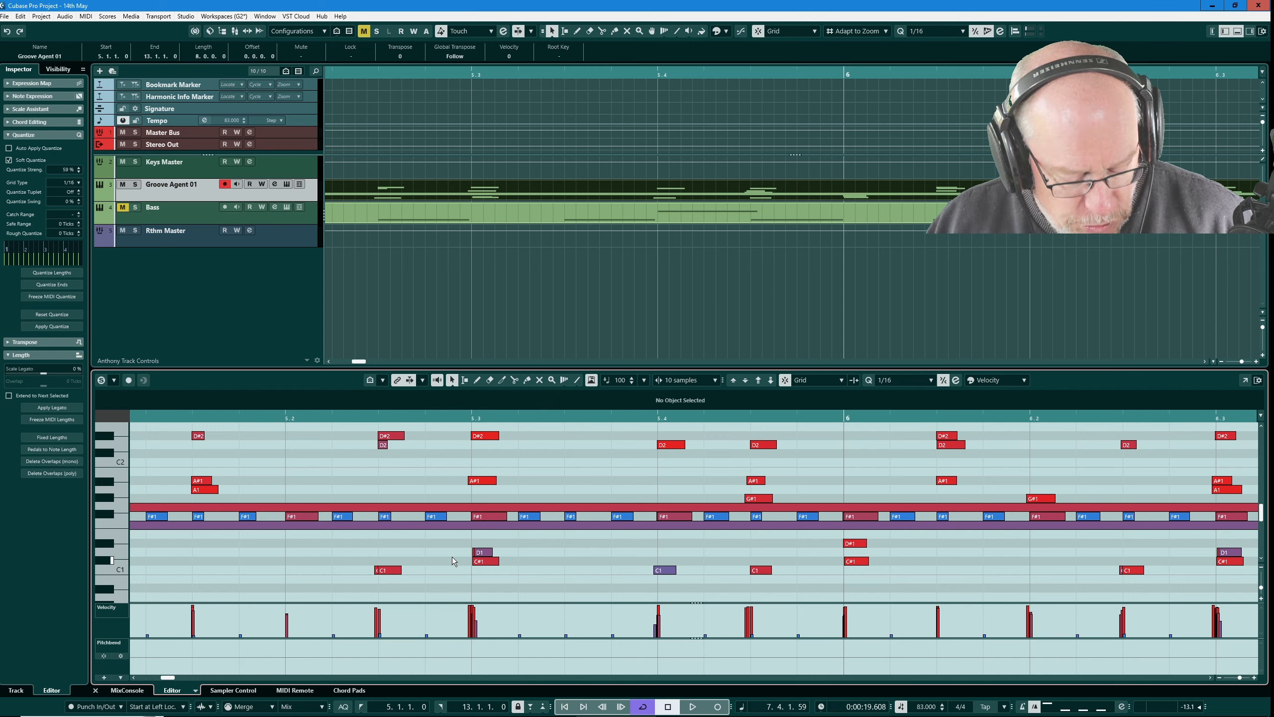
{"action": "scroll", "coordinate": [457, 560], "scroll_direction": "up", "scroll_amount": 2}
{"action": "scroll", "coordinate": [466, 564], "scroll_direction": "up", "scroll_amount": 3}
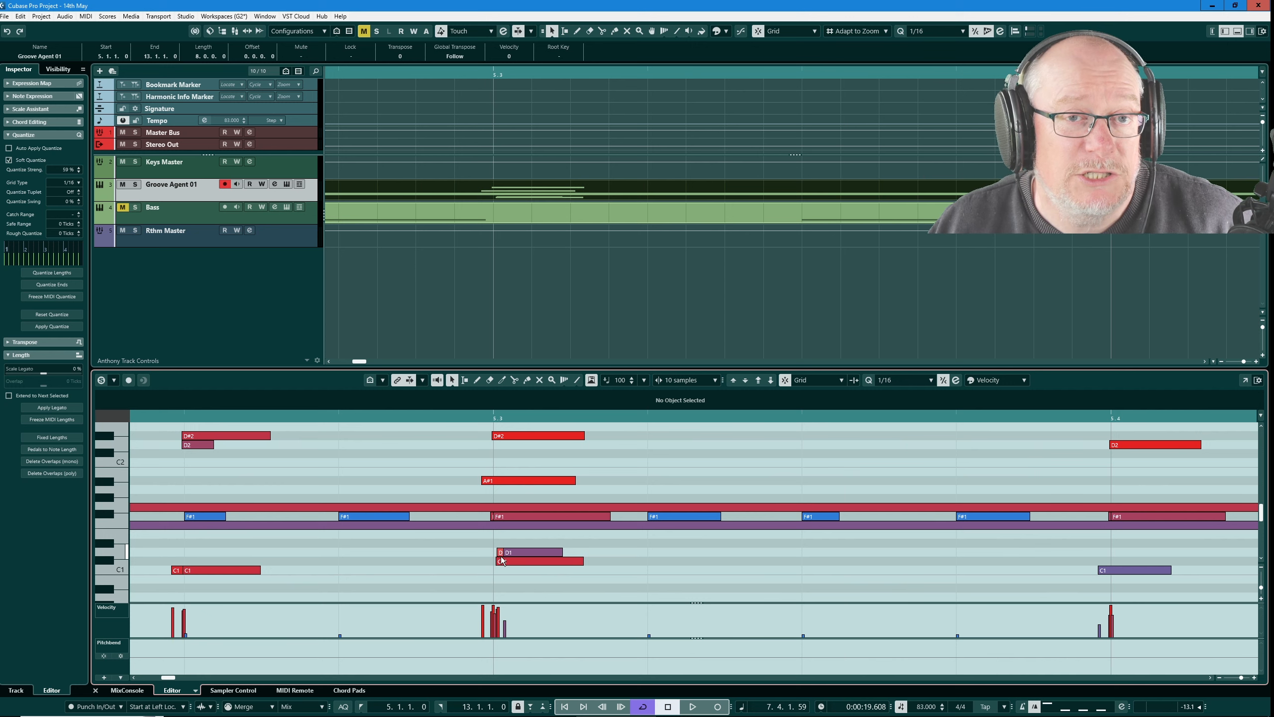
{"action": "scroll", "coordinate": [462, 551], "scroll_direction": "down", "scroll_amount": 2}
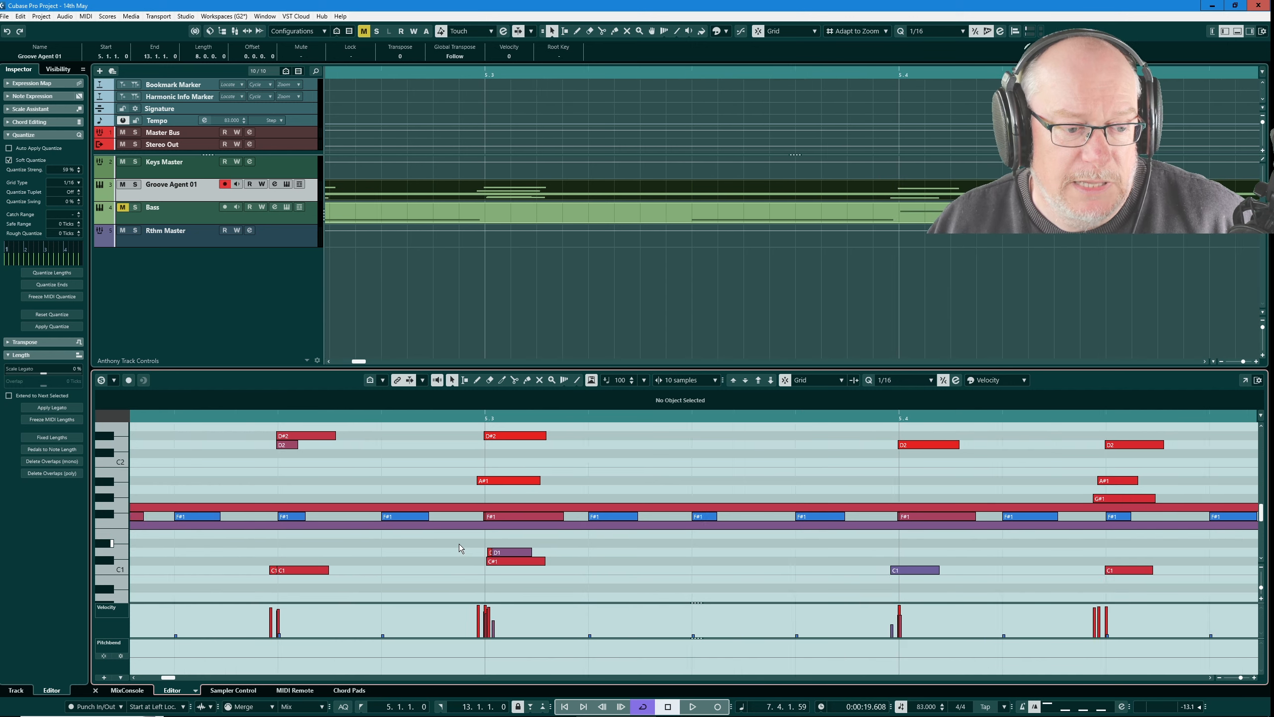
{"action": "scroll", "coordinate": [459, 544], "scroll_direction": "down", "scroll_amount": 2}
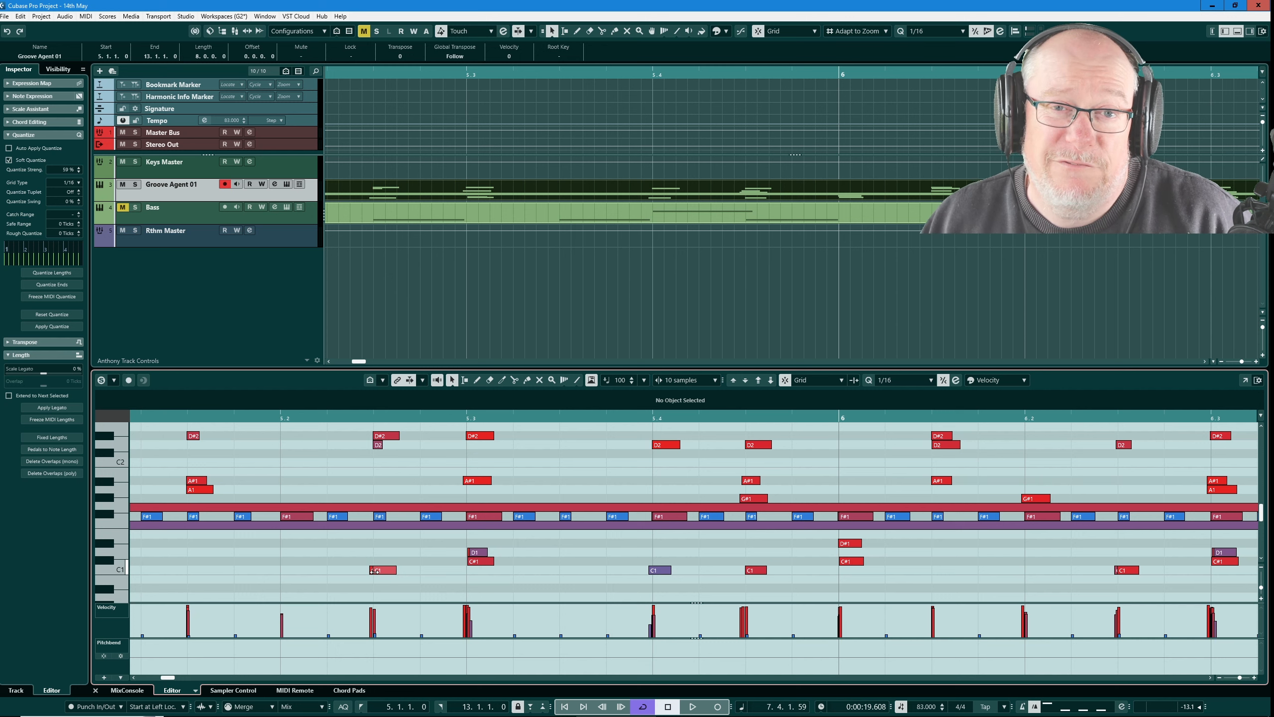
{"action": "left_click", "coordinate": [379, 571]}
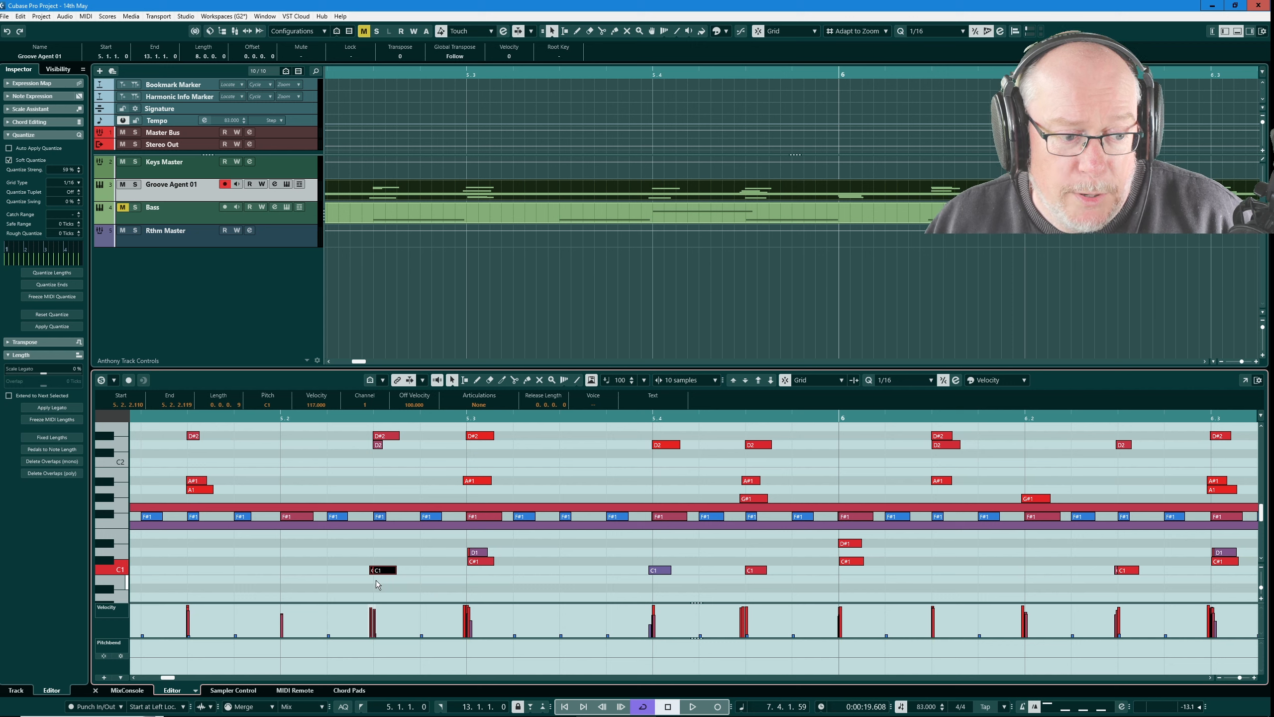
{"action": "left_click", "coordinate": [385, 548]}
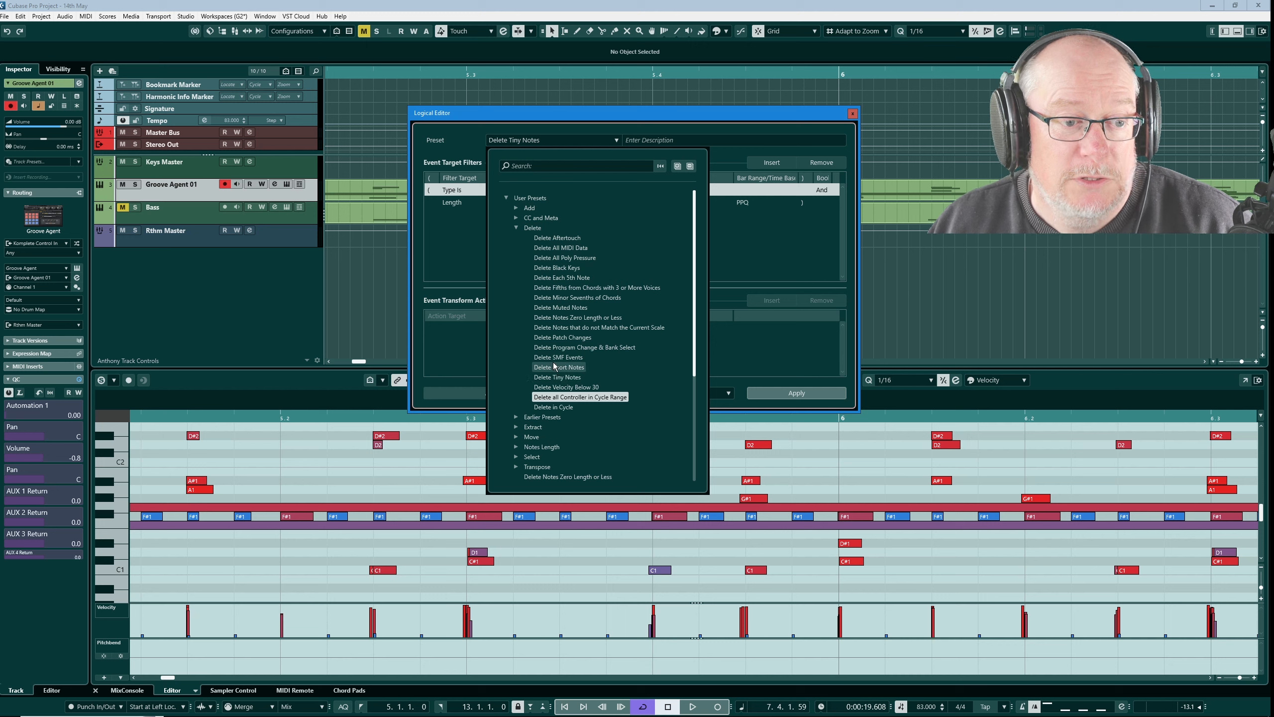
Step: Browse the Delete presets in the Logical Editor, load Delete Tiny Notes to view its filters, and close the editor without applying
{"action": "left_click", "coordinate": [518, 228]}
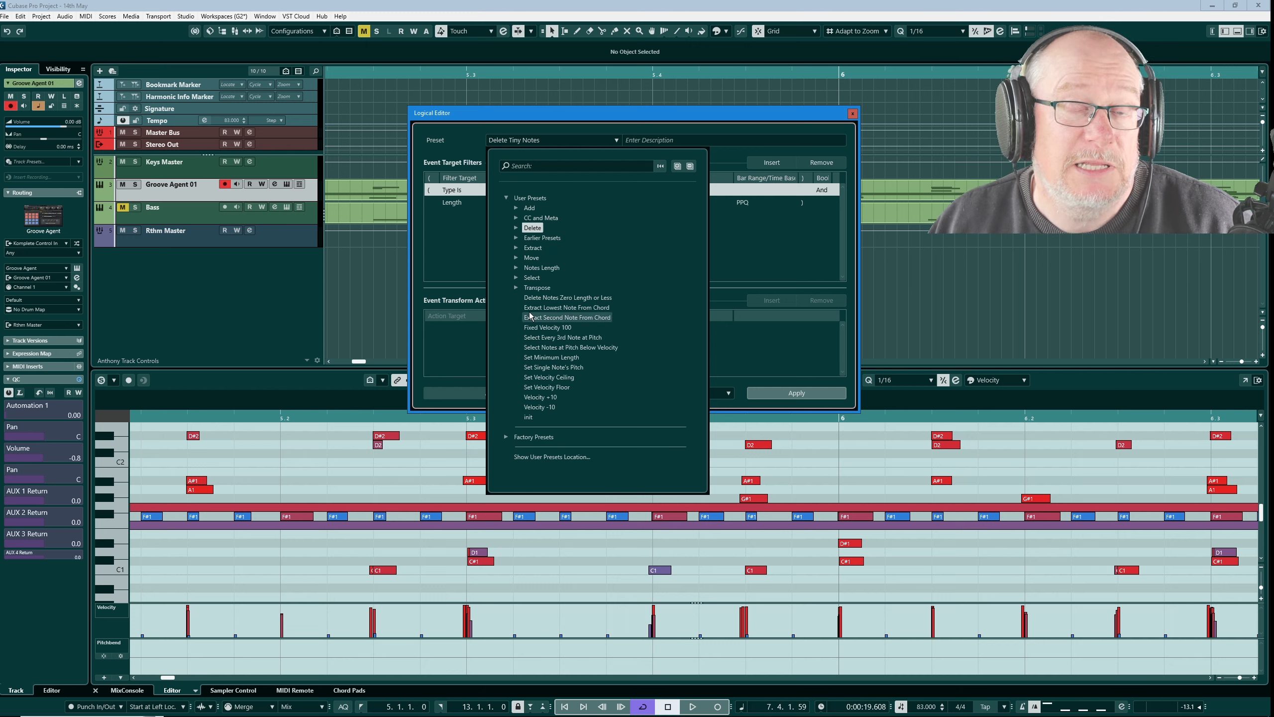
{"action": "left_click", "coordinate": [516, 228]}
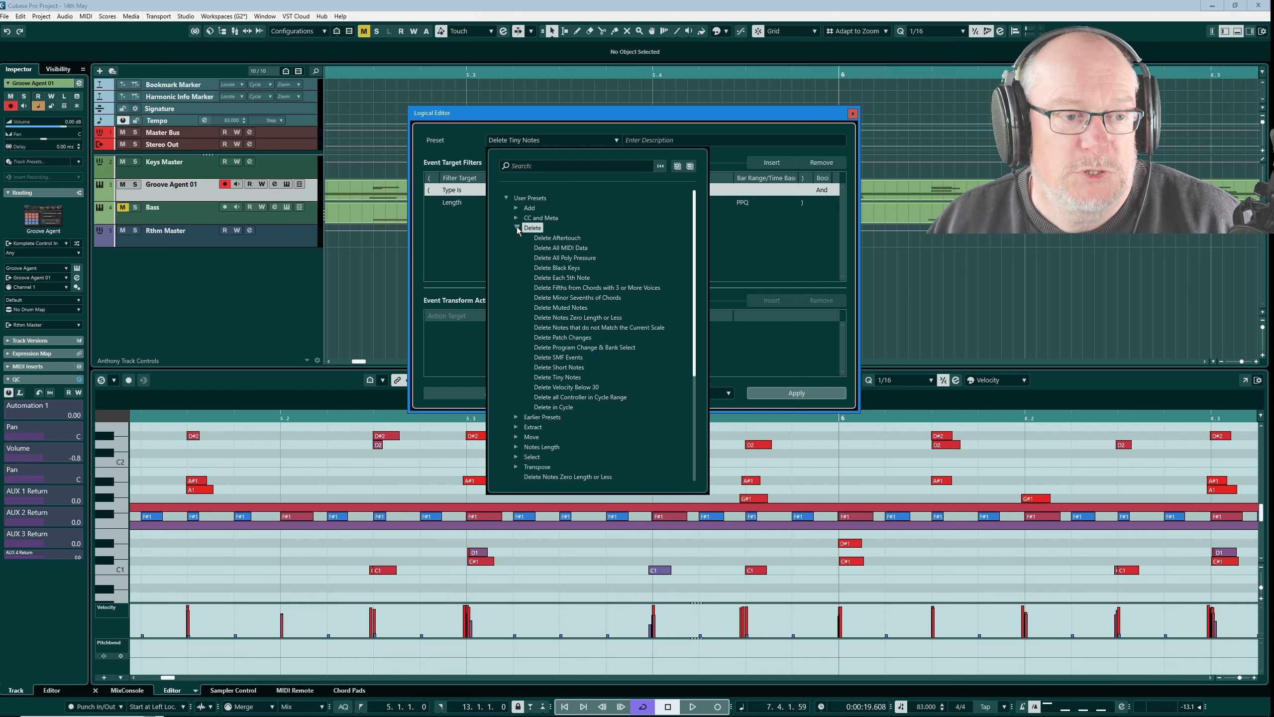
{"action": "left_click", "coordinate": [554, 377]}
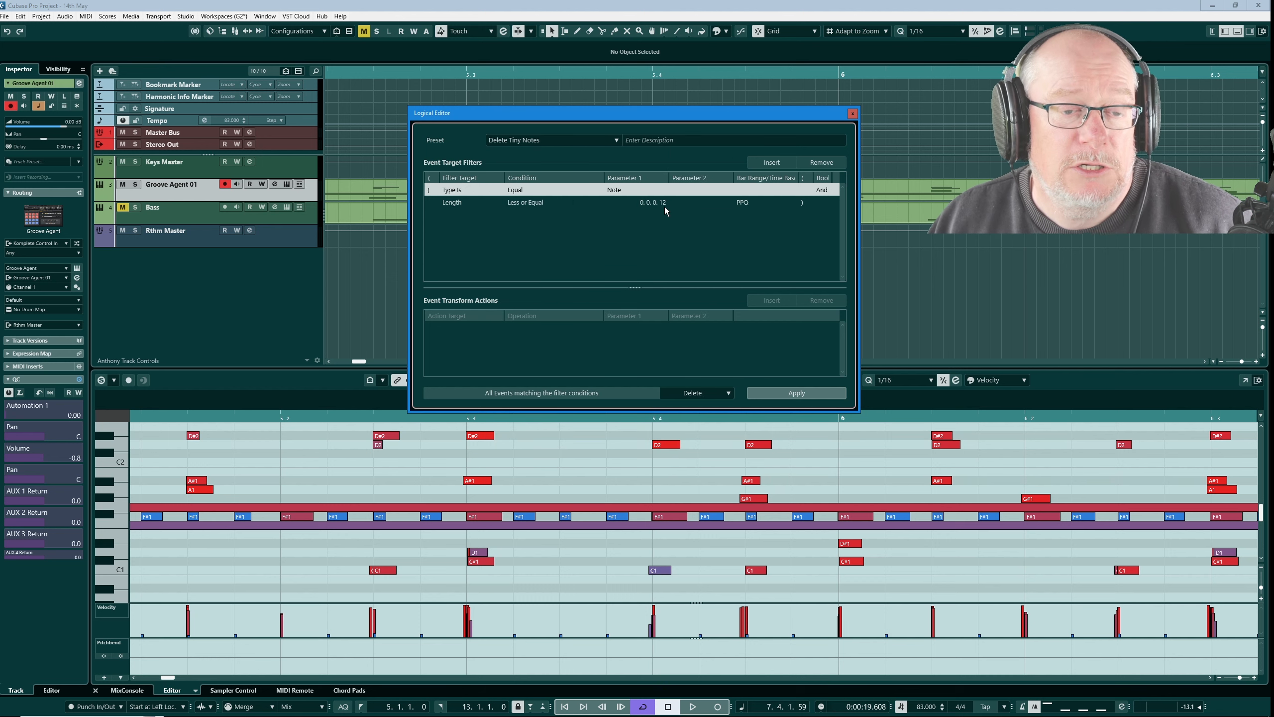
{"action": "left_click", "coordinate": [852, 113]}
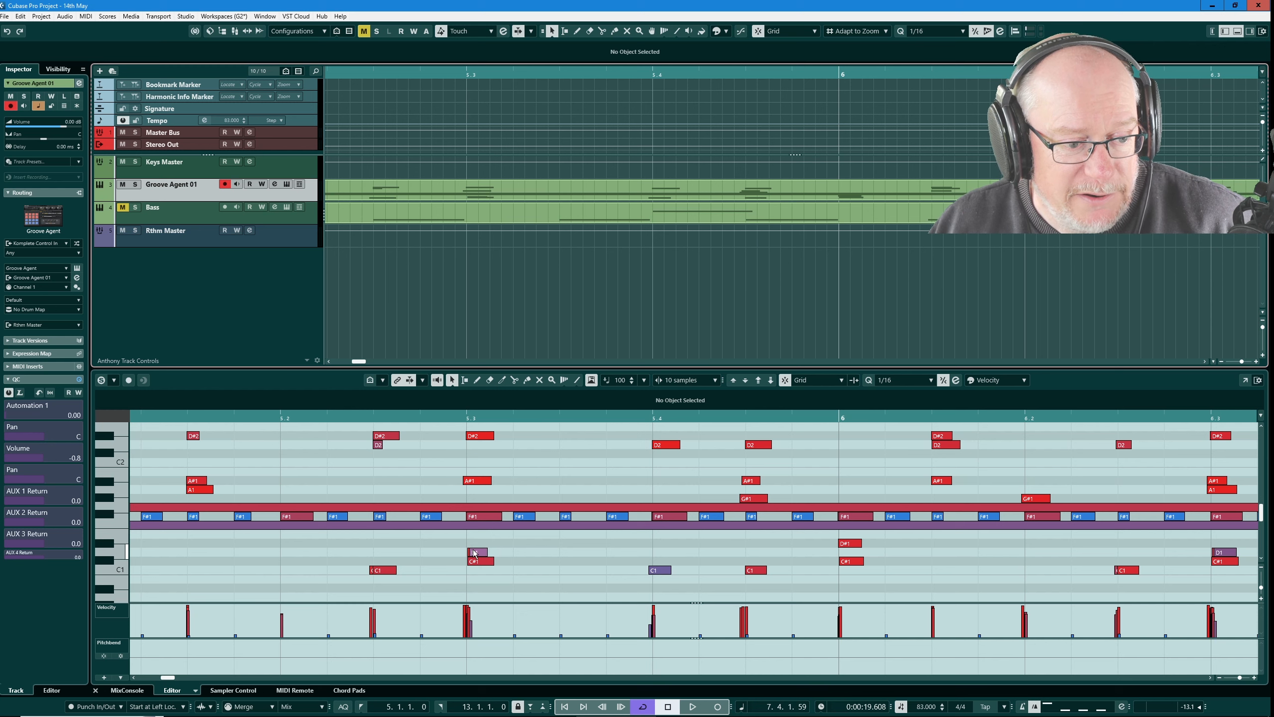
Step: Remove the tiny leftover notes before the C1 hits in the bounced part and play the cleaned-up groove back
{"action": "left_click", "coordinate": [520, 541]}
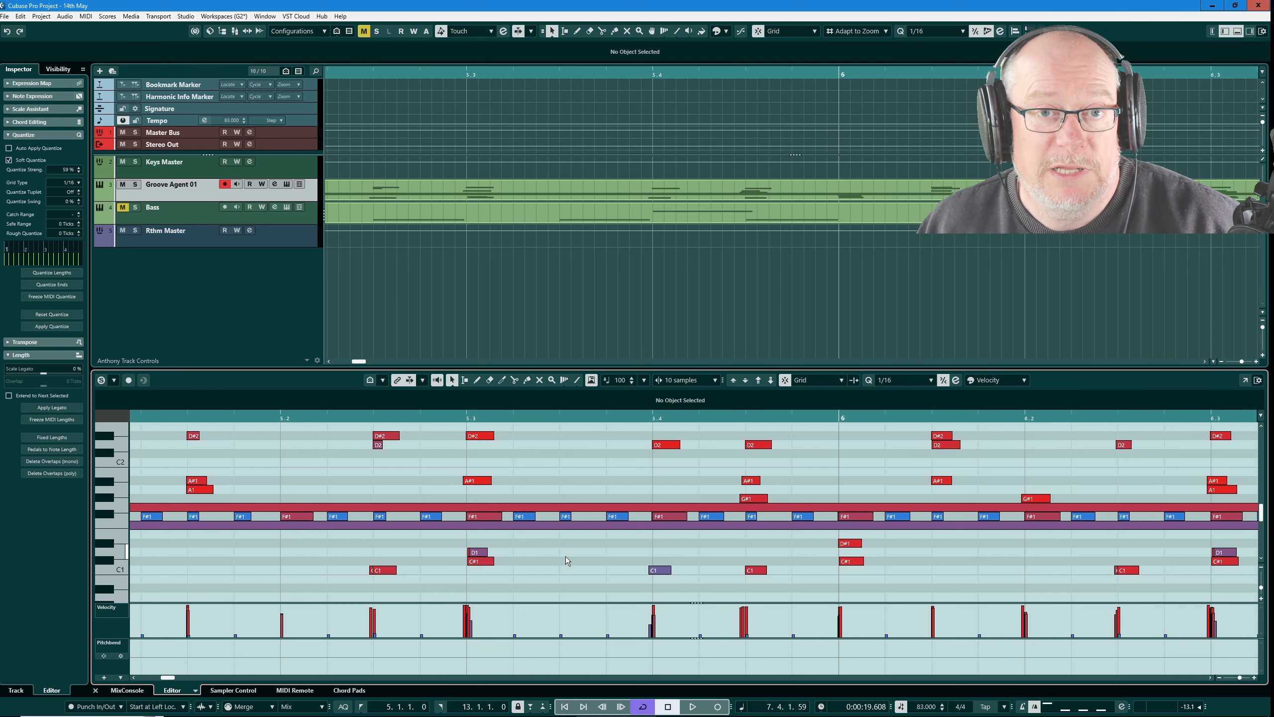
{"action": "key", "text": "q"}
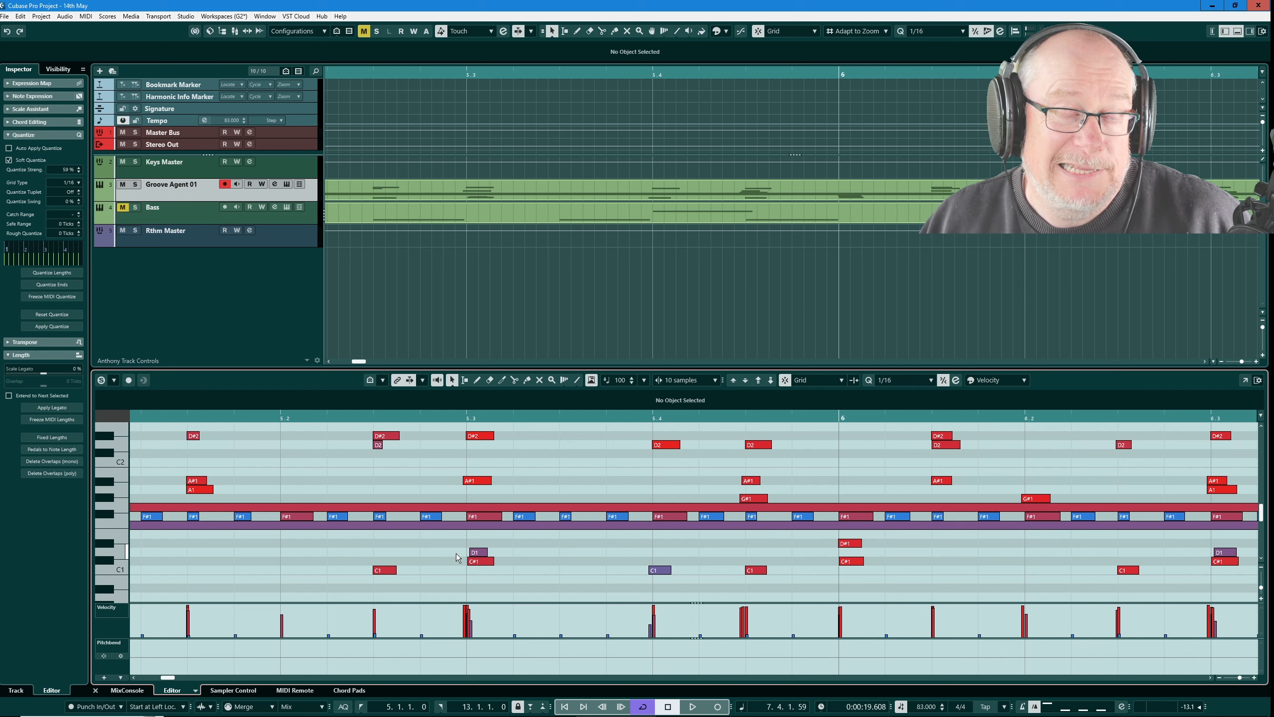
{"action": "scroll", "coordinate": [524, 536], "scroll_direction": "down", "scroll_amount": 3}
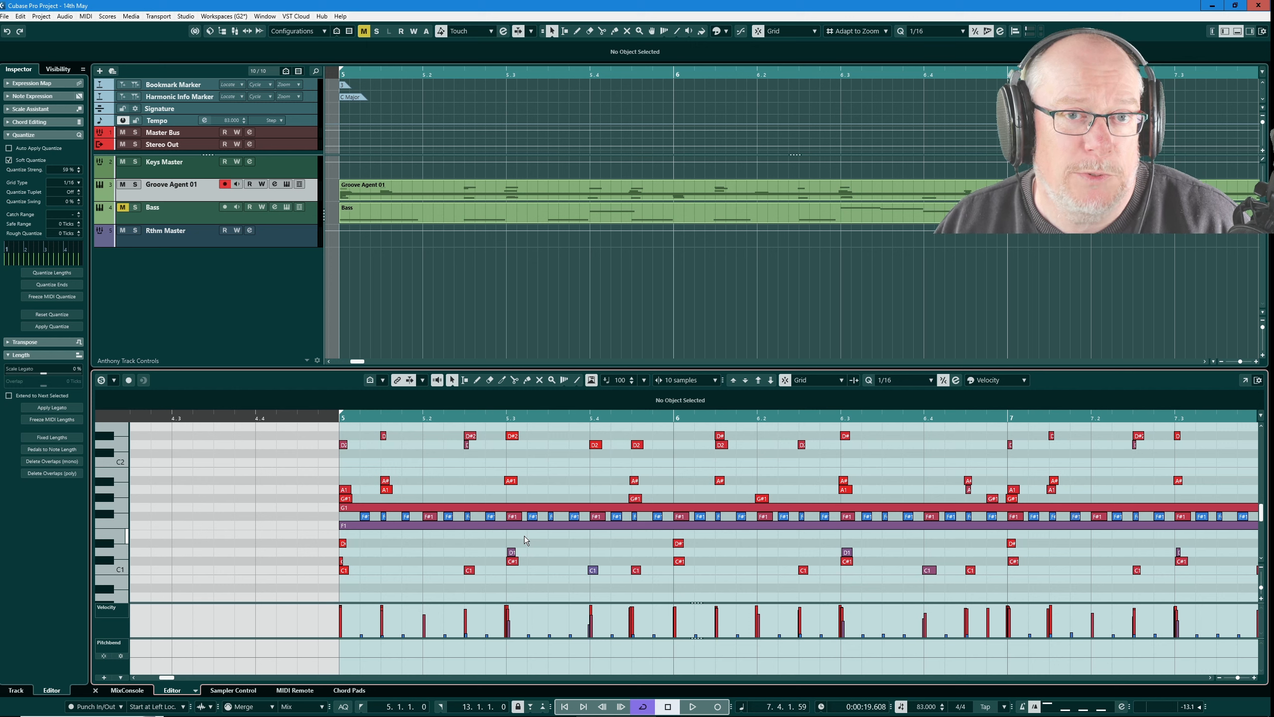
{"action": "key", "text": "space"}
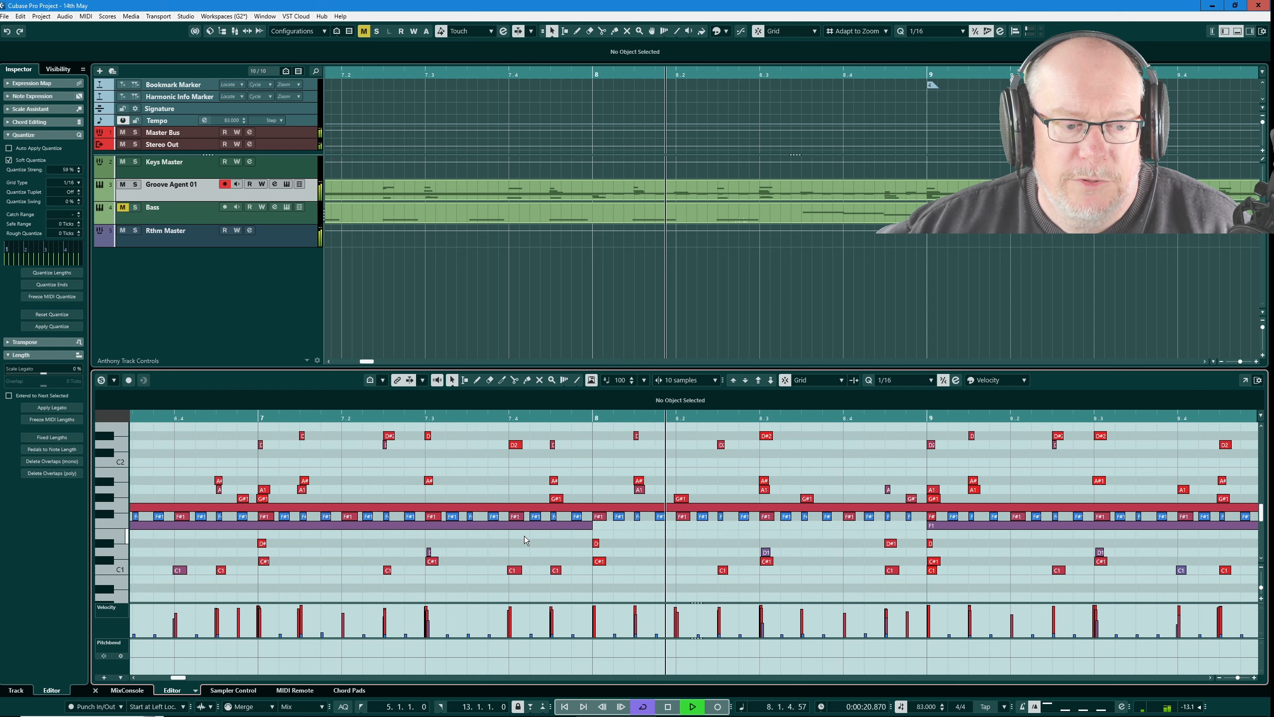
{"action": "key", "text": "space"}
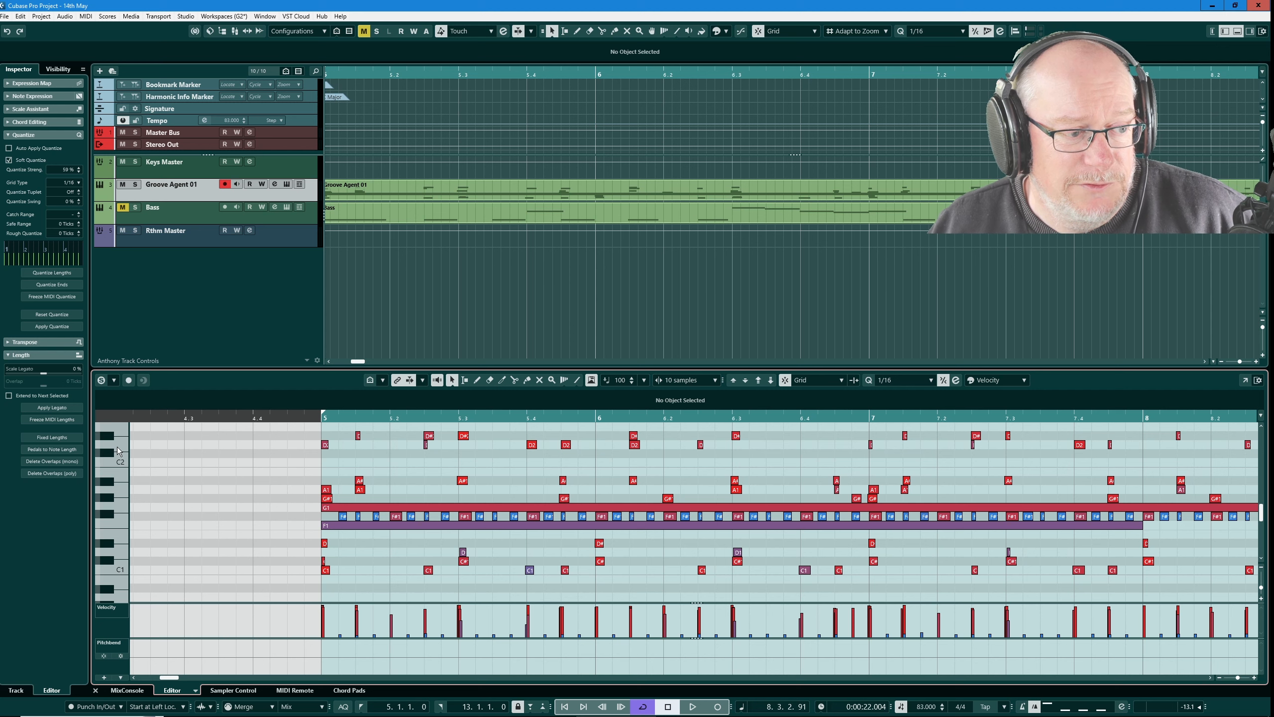
Step: Audition the D2 and D#2 drum sounds several times on the Key Editor's keyboard to compare them
{"action": "left_click", "coordinate": [122, 444]}
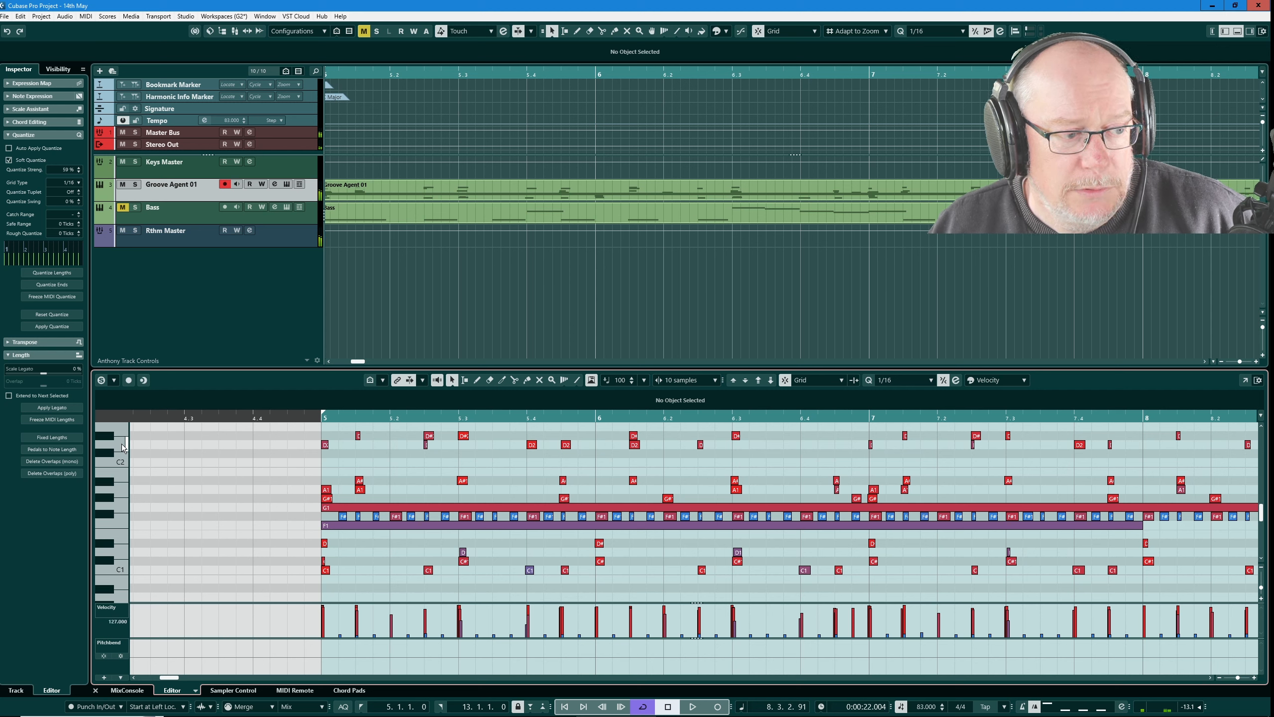
{"action": "left_click", "coordinate": [109, 435]}
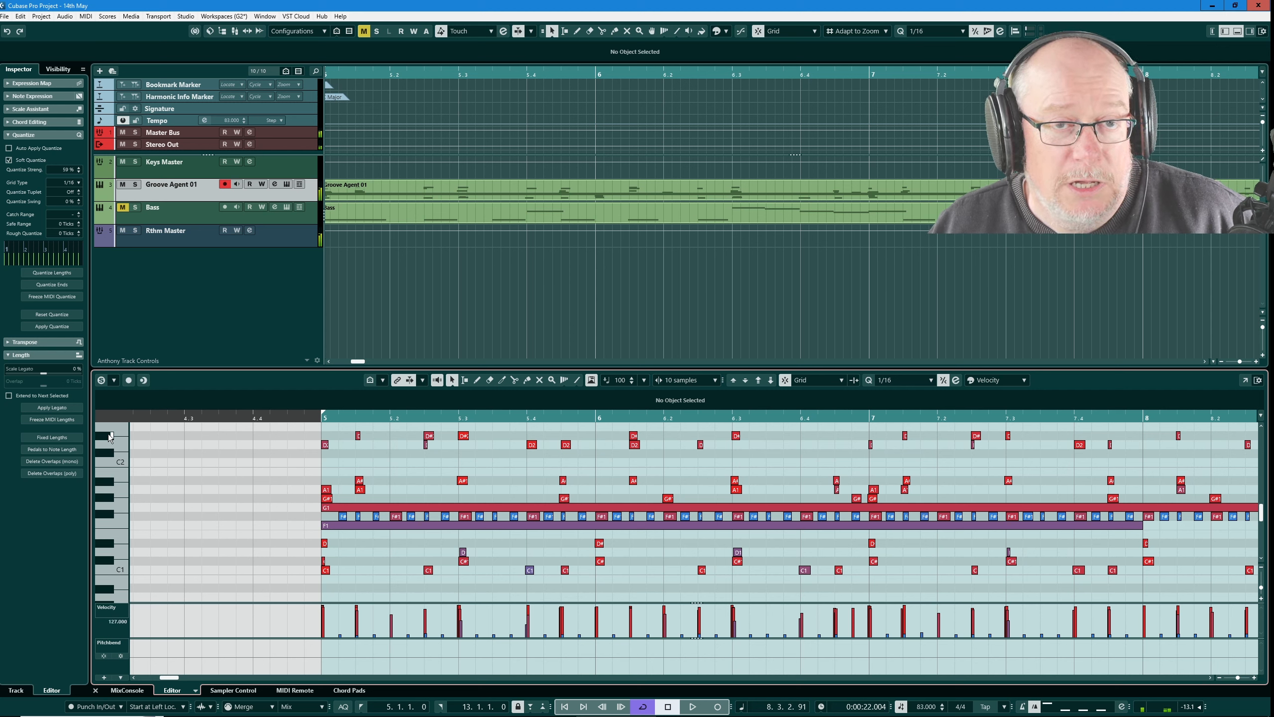
{"action": "left_click", "coordinate": [122, 445]}
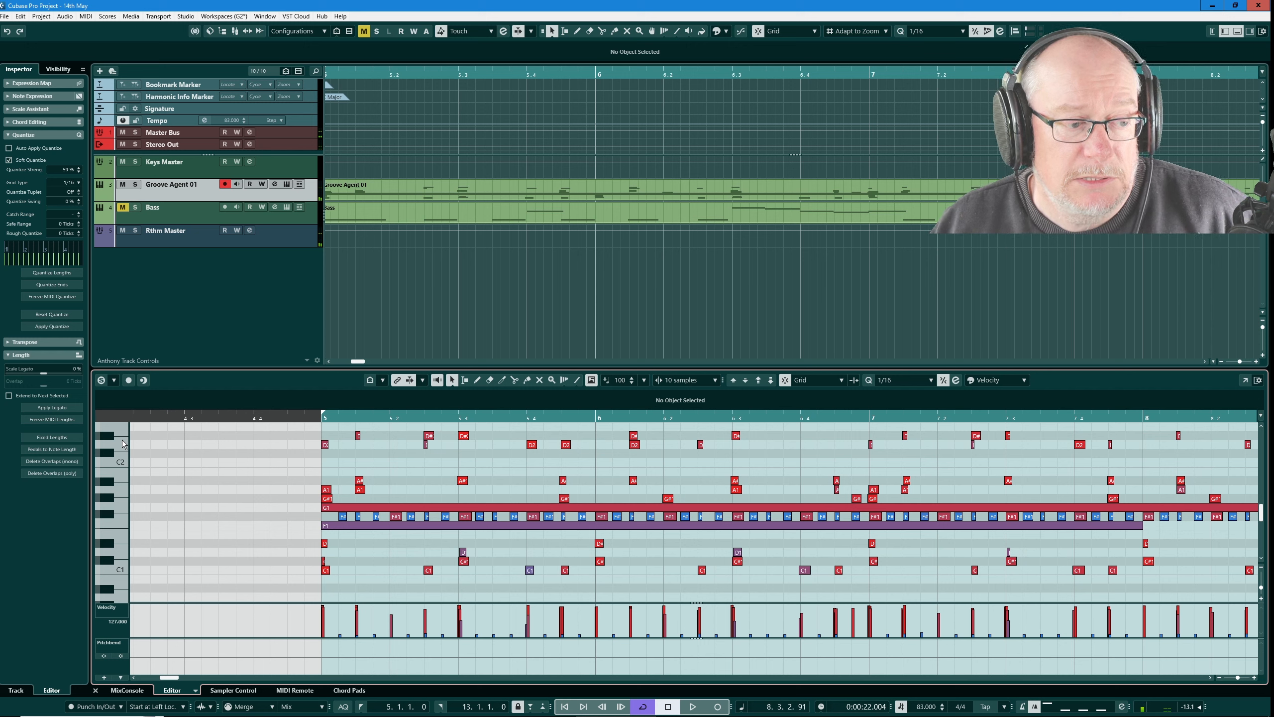
{"action": "left_click", "coordinate": [124, 444]}
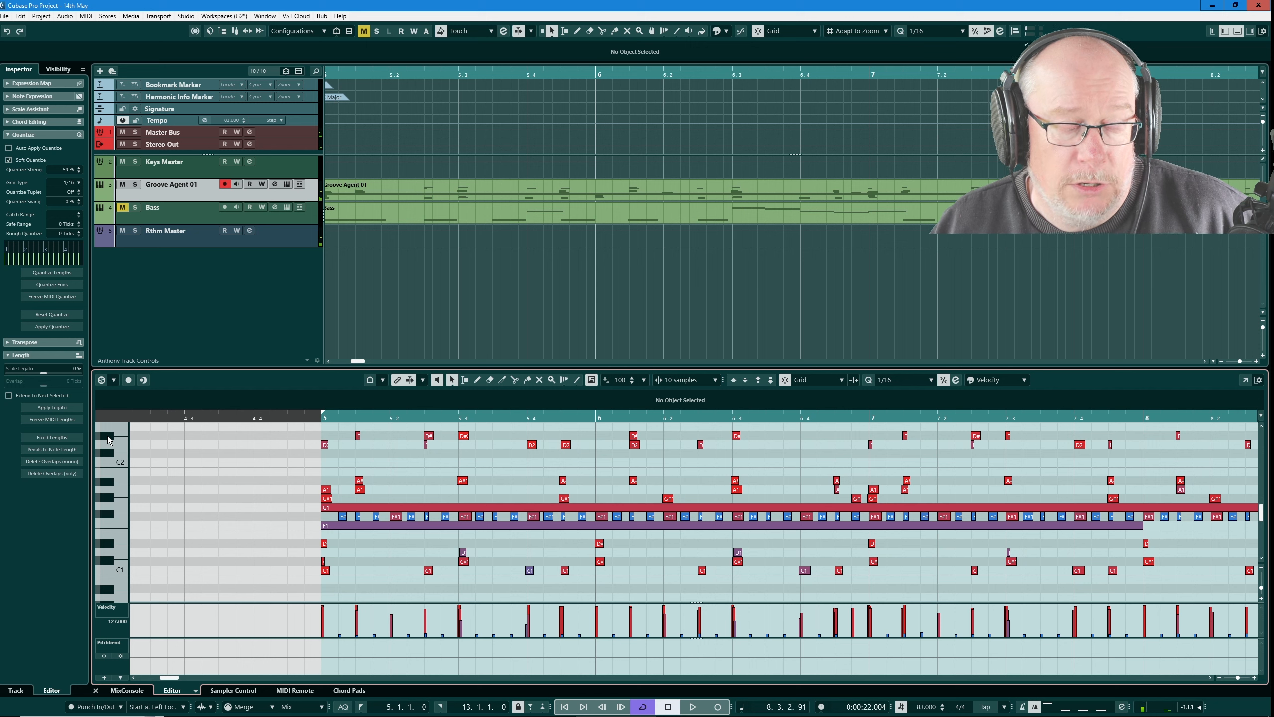
{"action": "left_click", "coordinate": [109, 436]}
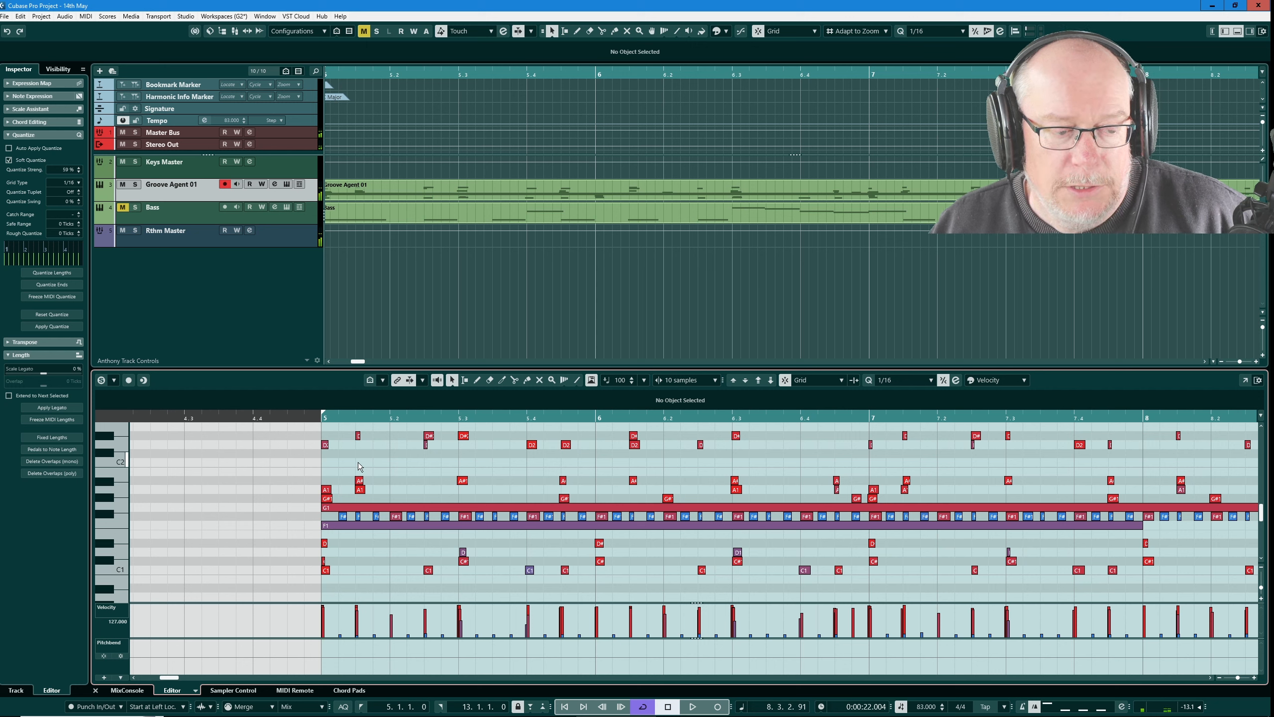
Step: Erase the D#2 notes that double a D2 hit throughout bars 5 to 12 with the Erase tool
{"action": "right_click", "coordinate": [424, 446]}
{"action": "left_click", "coordinate": [464, 452]}
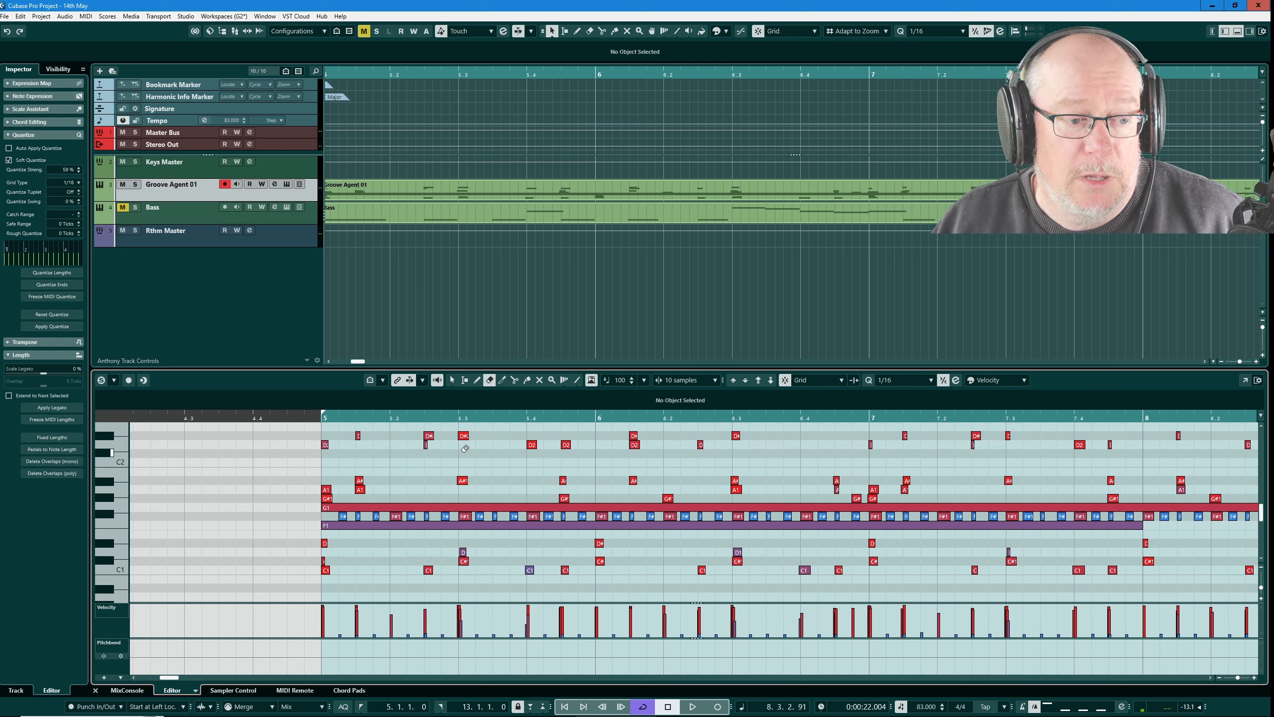
{"action": "left_click", "coordinate": [430, 435]}
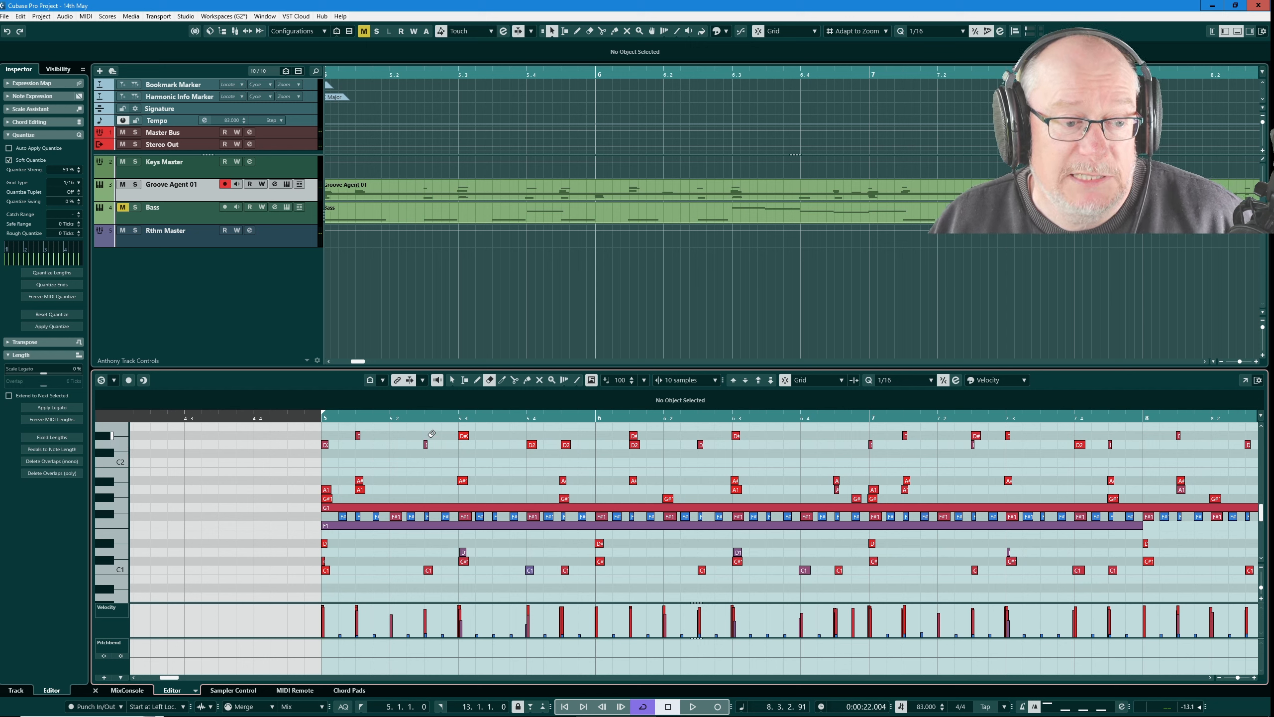
{"action": "left_click", "coordinate": [634, 435]}
{"action": "left_click", "coordinate": [976, 435]}
{"action": "scroll", "coordinate": [984, 436], "scroll_direction": "right", "scroll_amount": 4}
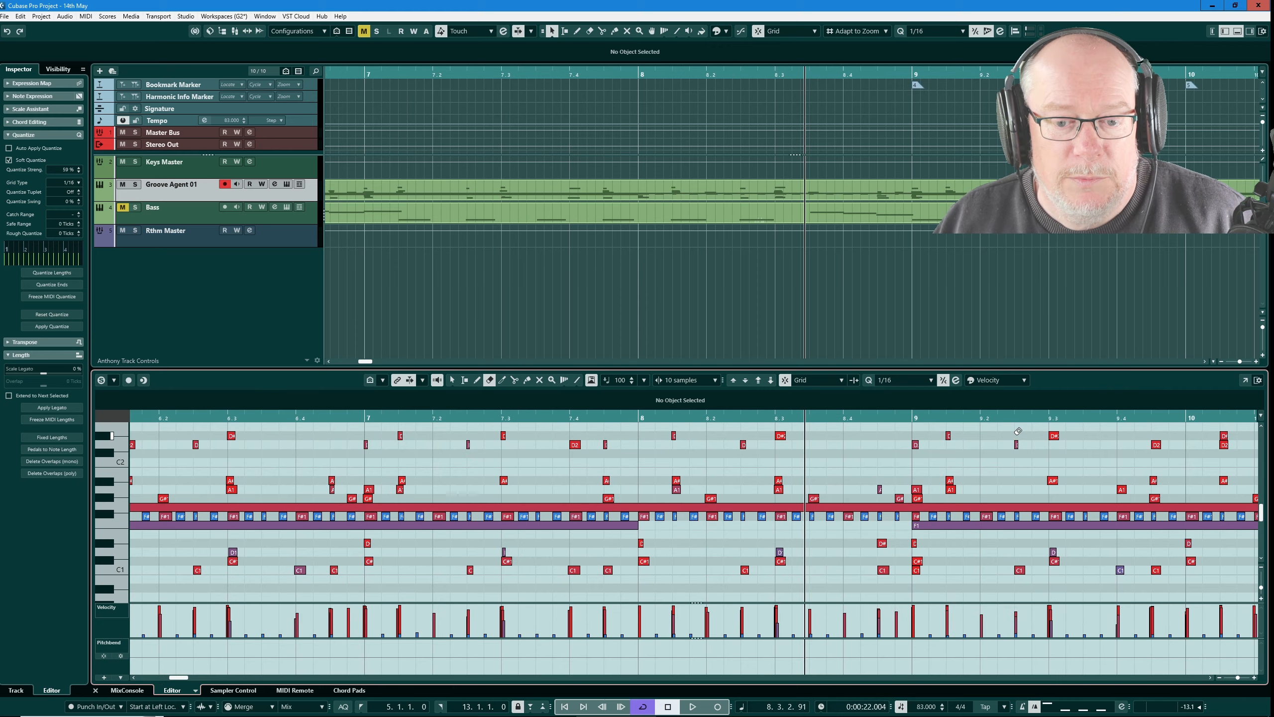
{"action": "left_click", "coordinate": [1015, 435]}
{"action": "scroll", "coordinate": [831, 472], "scroll_direction": "down", "scroll_amount": 4}
{"action": "scroll", "coordinate": [1060, 465], "scroll_direction": "up", "scroll_amount": 4}
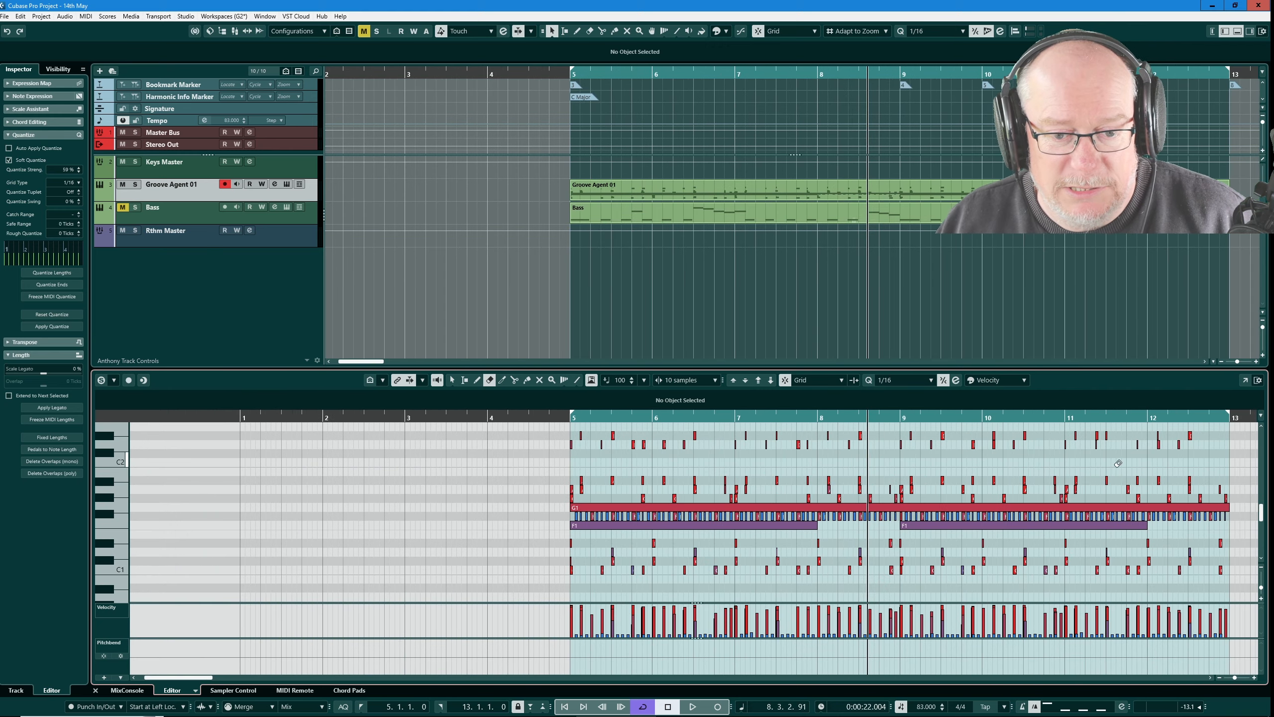
{"action": "left_click", "coordinate": [703, 435]}
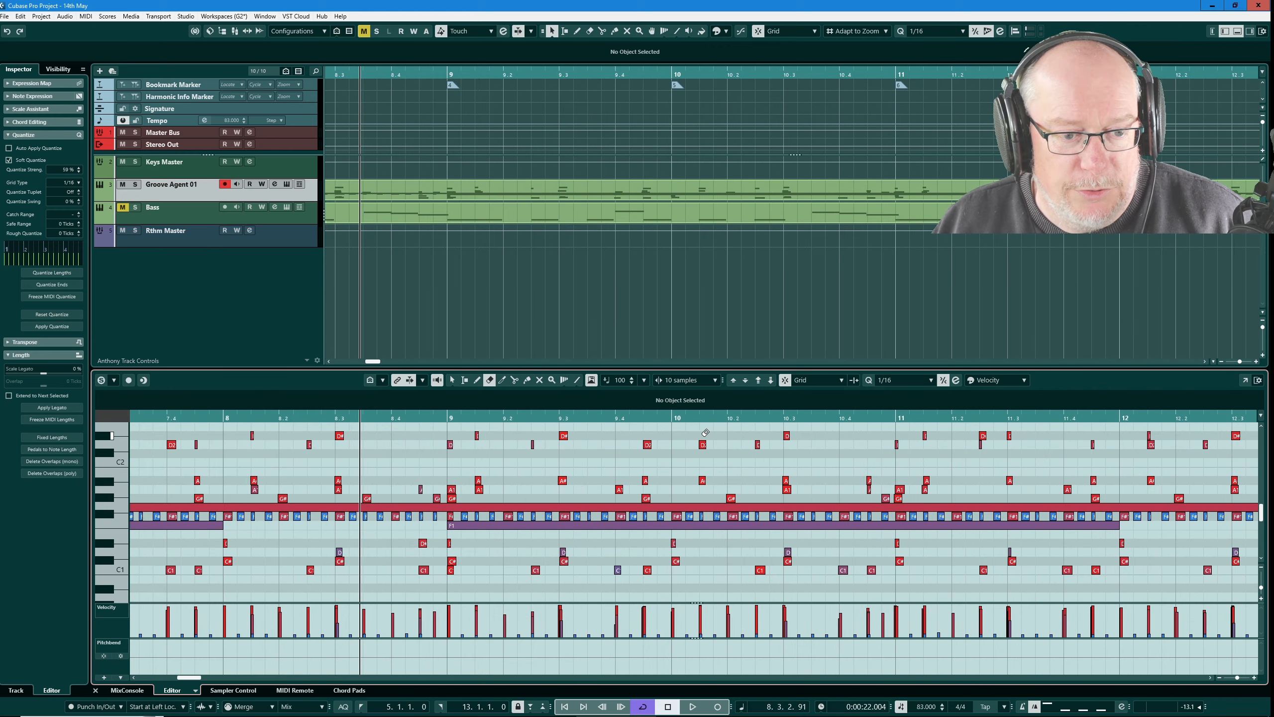
{"action": "left_click", "coordinate": [983, 436]}
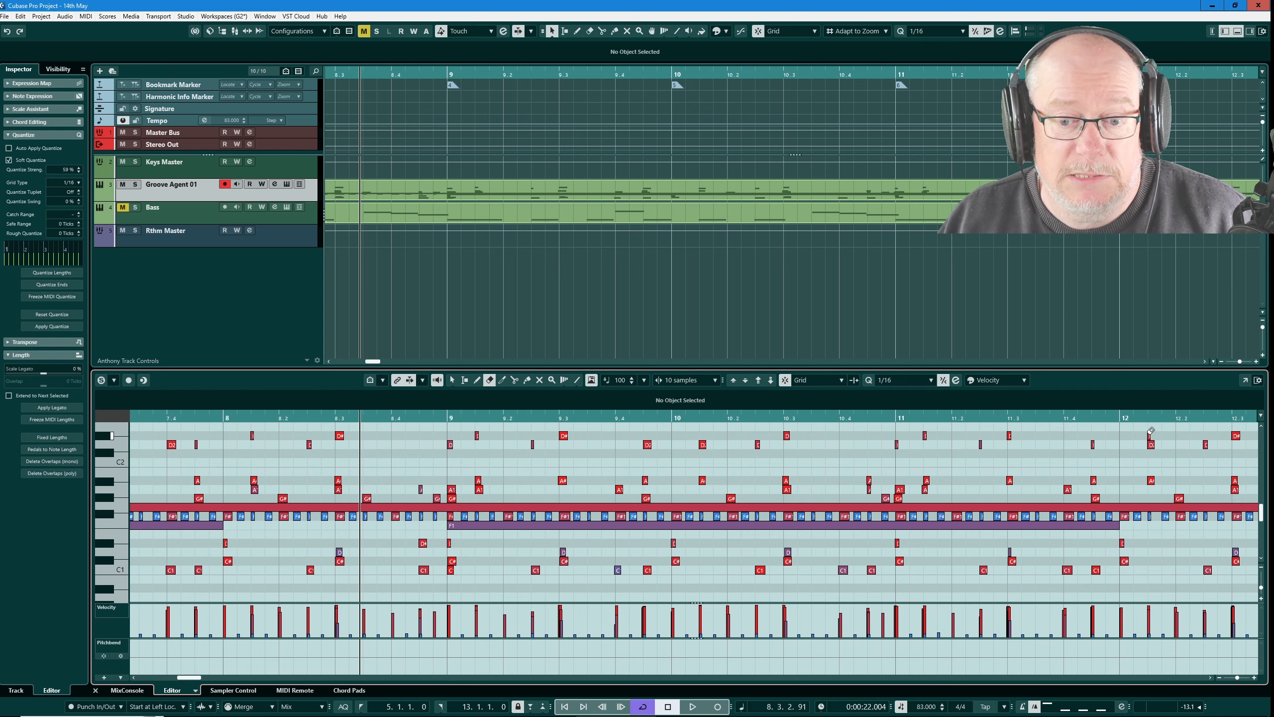
{"action": "scroll", "coordinate": [1151, 431], "scroll_direction": "up", "scroll_amount": 2}
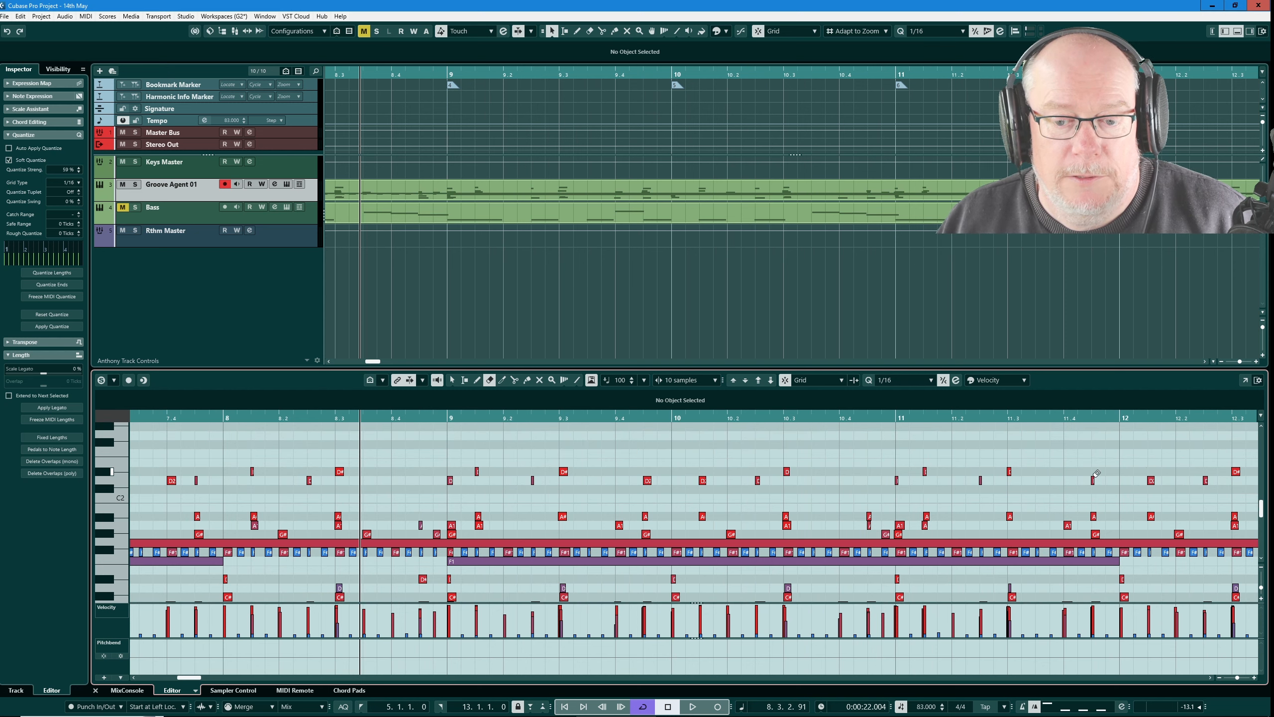
Step: Play the drum part from bar 5 to check how it sounds
{"action": "scroll", "coordinate": [994, 496], "scroll_direction": "right", "scroll_amount": 3}
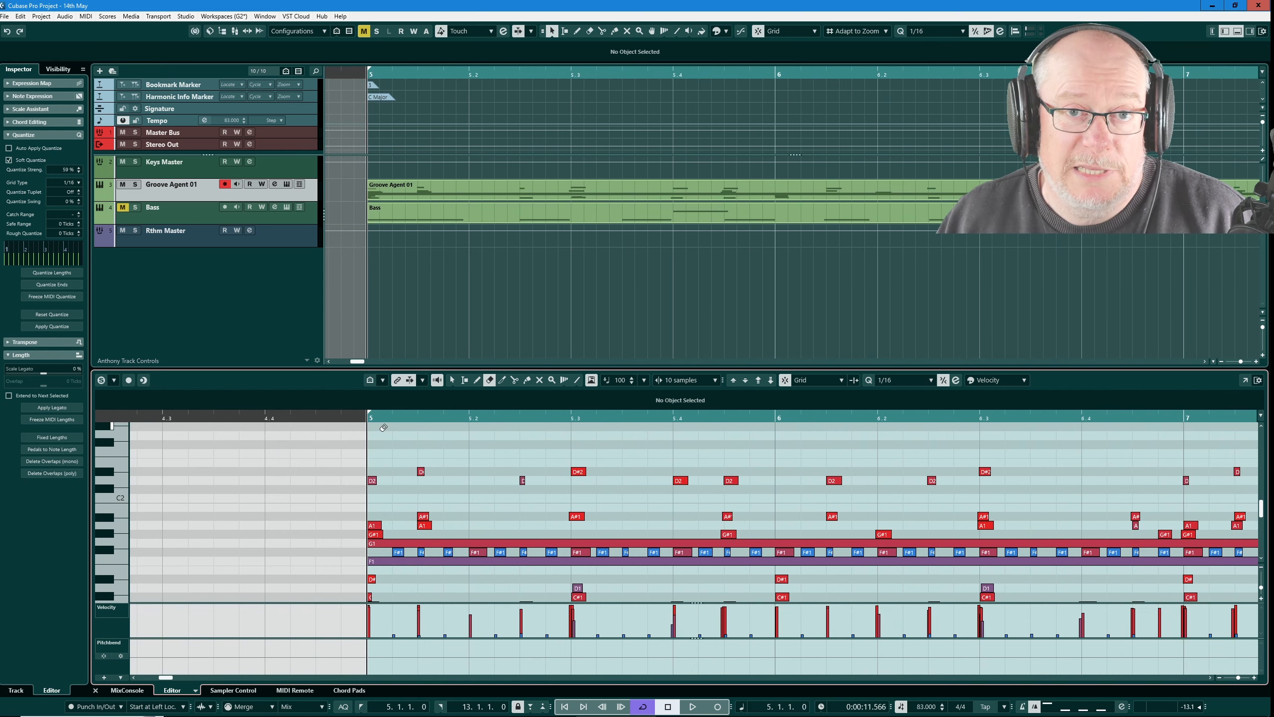
{"action": "key", "text": "space"}
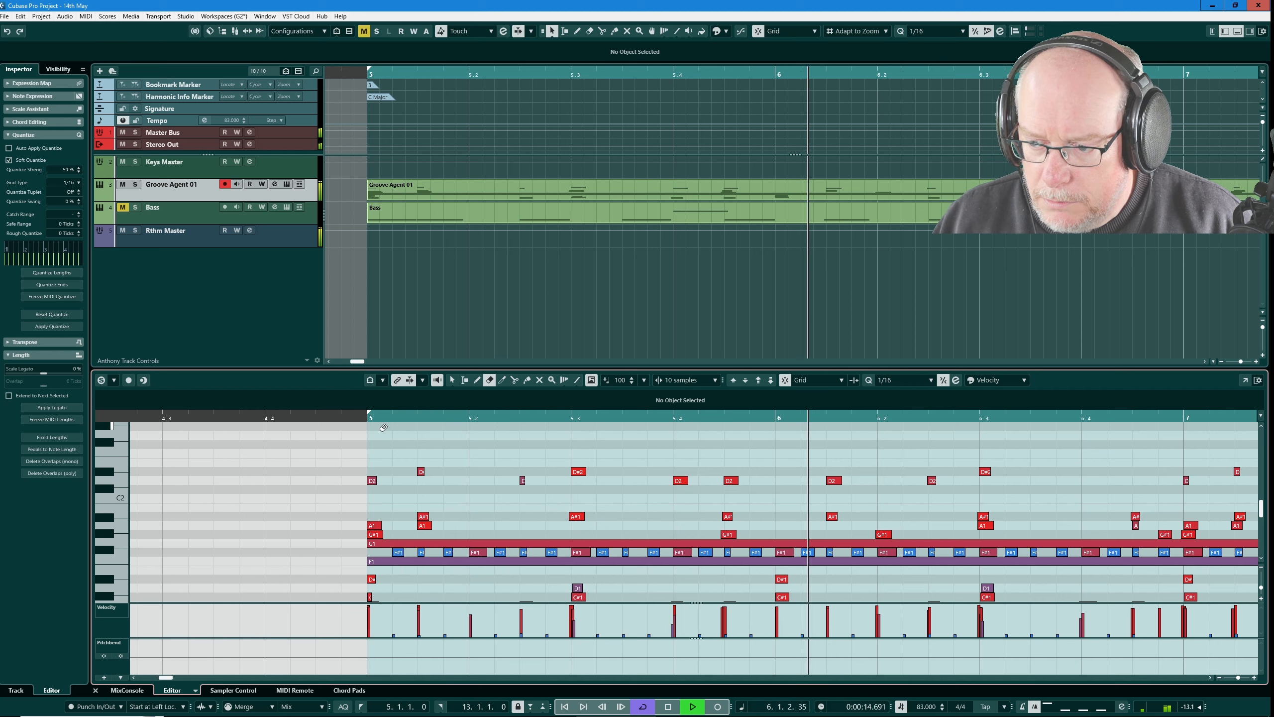
{"action": "key", "text": "space"}
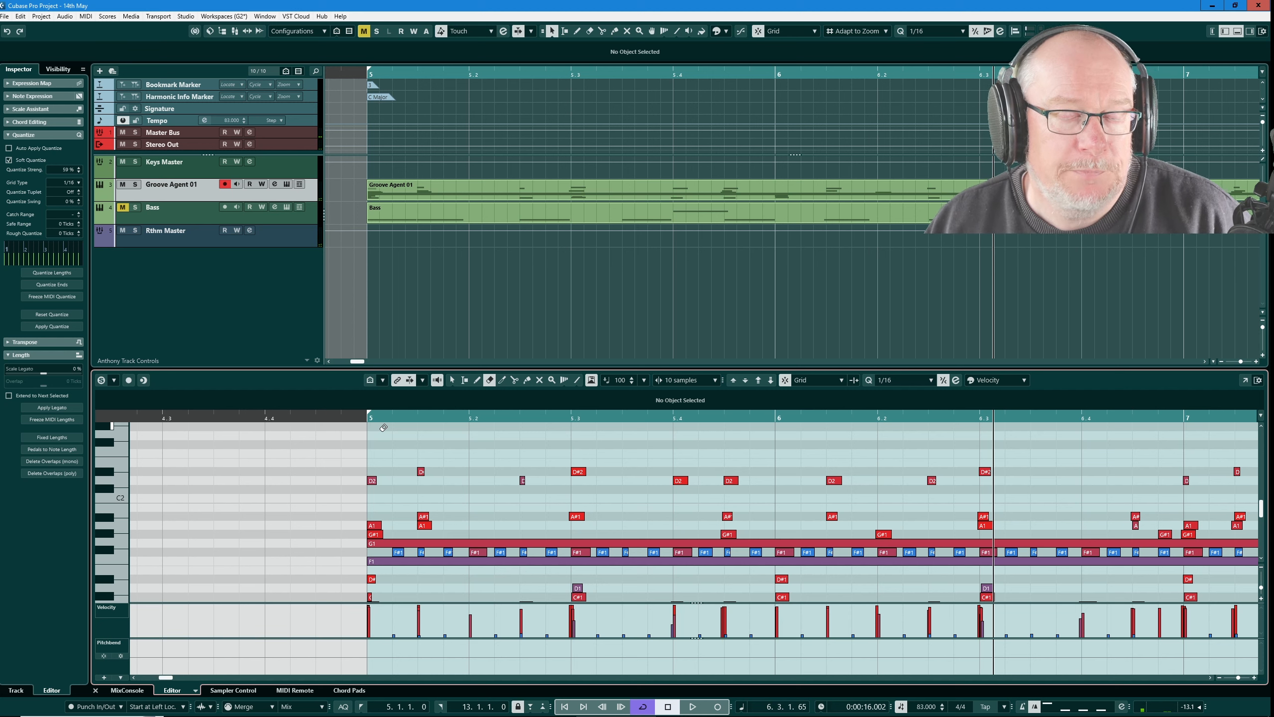
Step: Check the long sustained G1 note, and erase it together with both long F1 notes
{"action": "scroll", "coordinate": [468, 508], "scroll_direction": "down", "scroll_amount": 5}
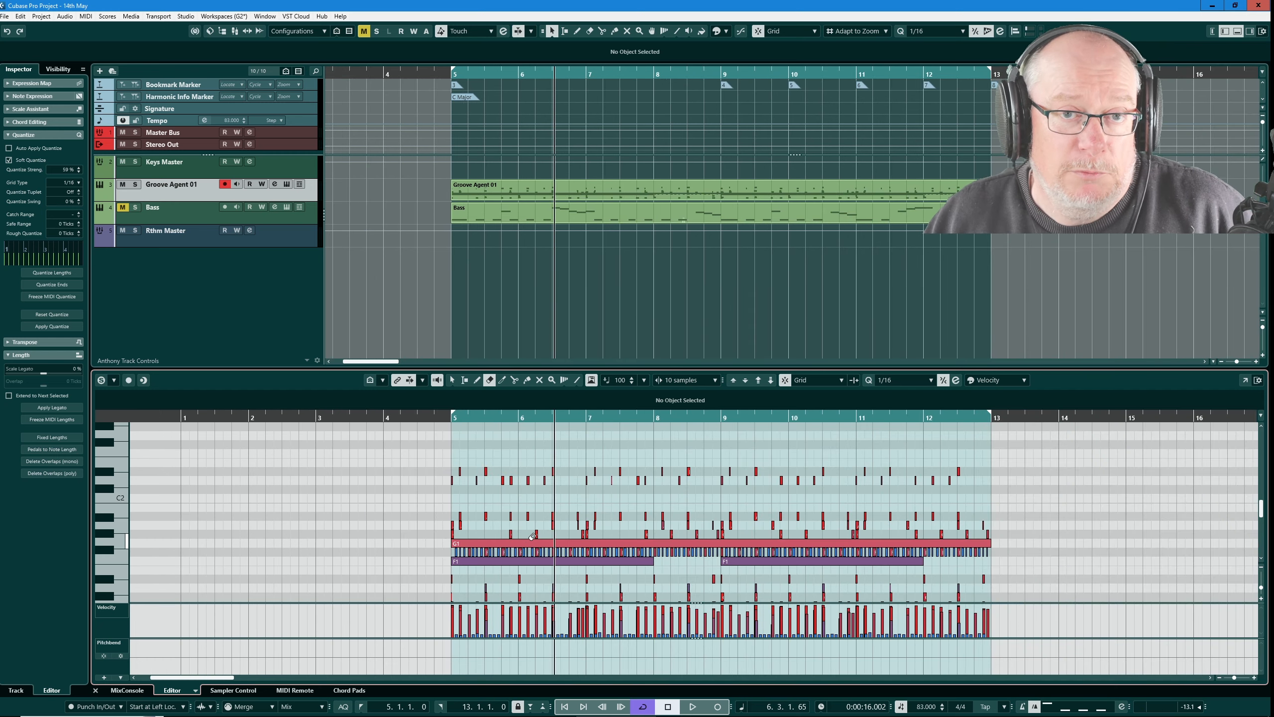
{"action": "key", "text": "1"}
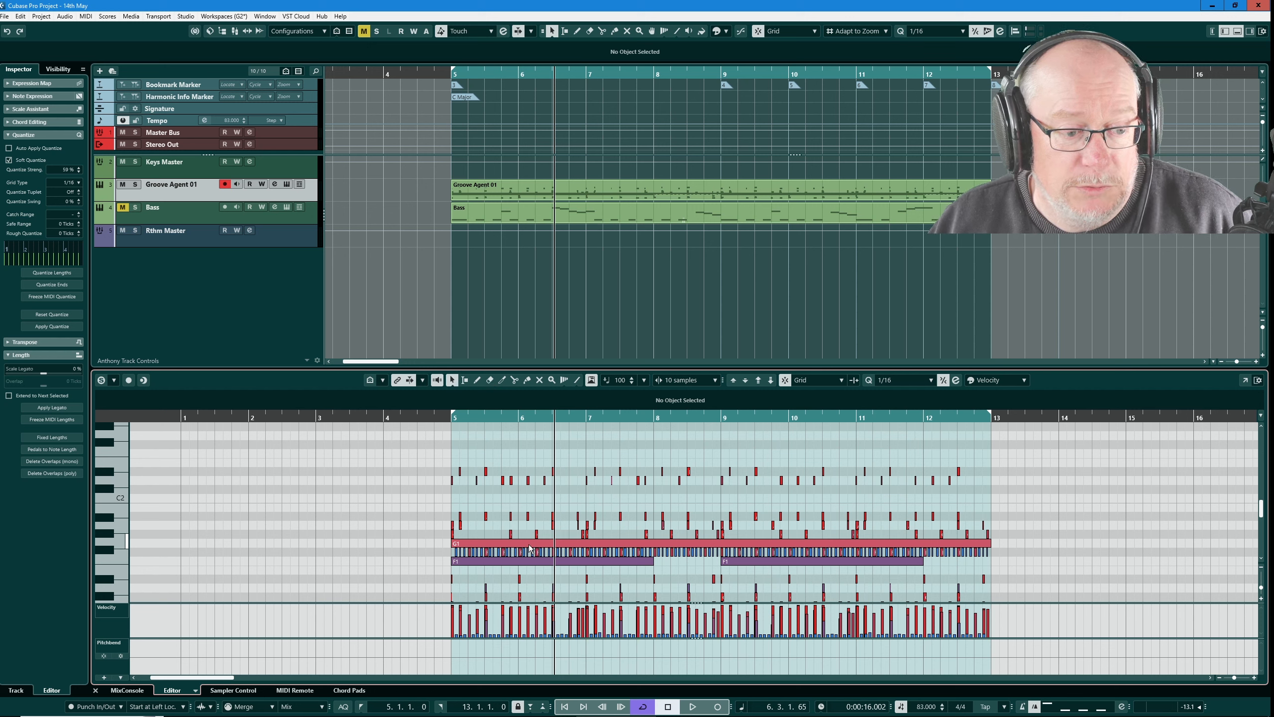
{"action": "left_click", "coordinate": [529, 545]}
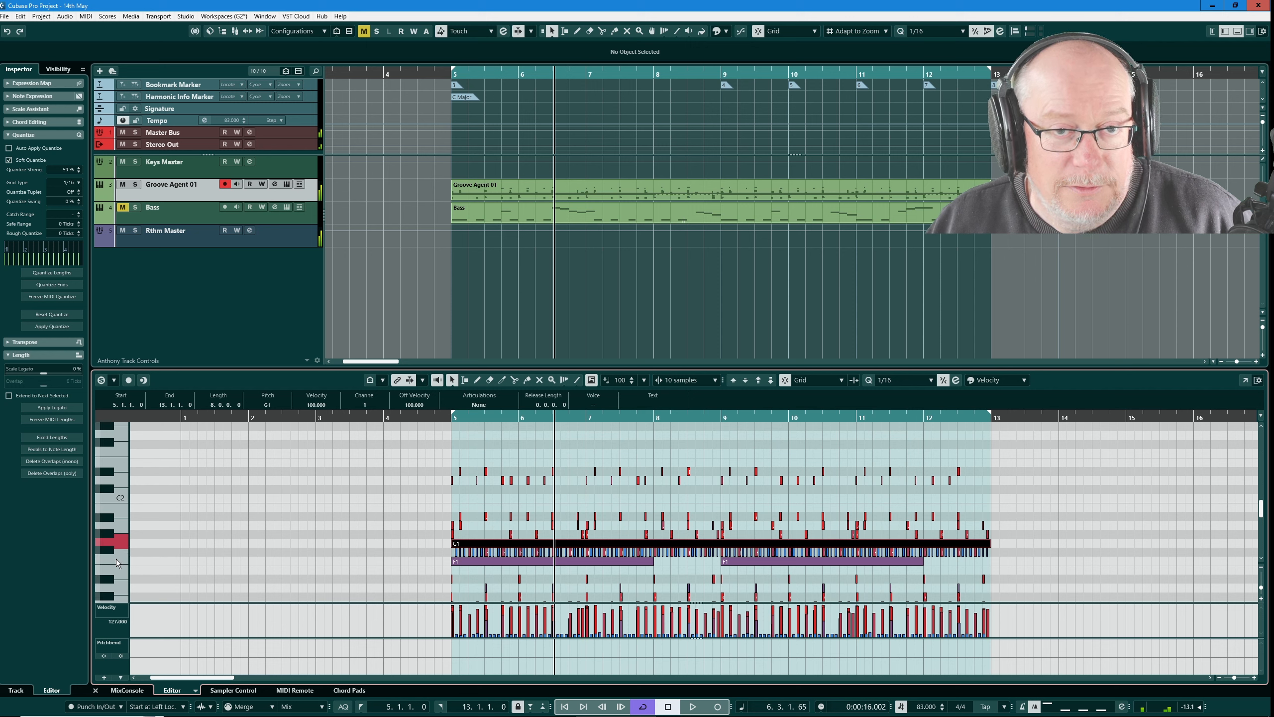
{"action": "right_click", "coordinate": [565, 561]}
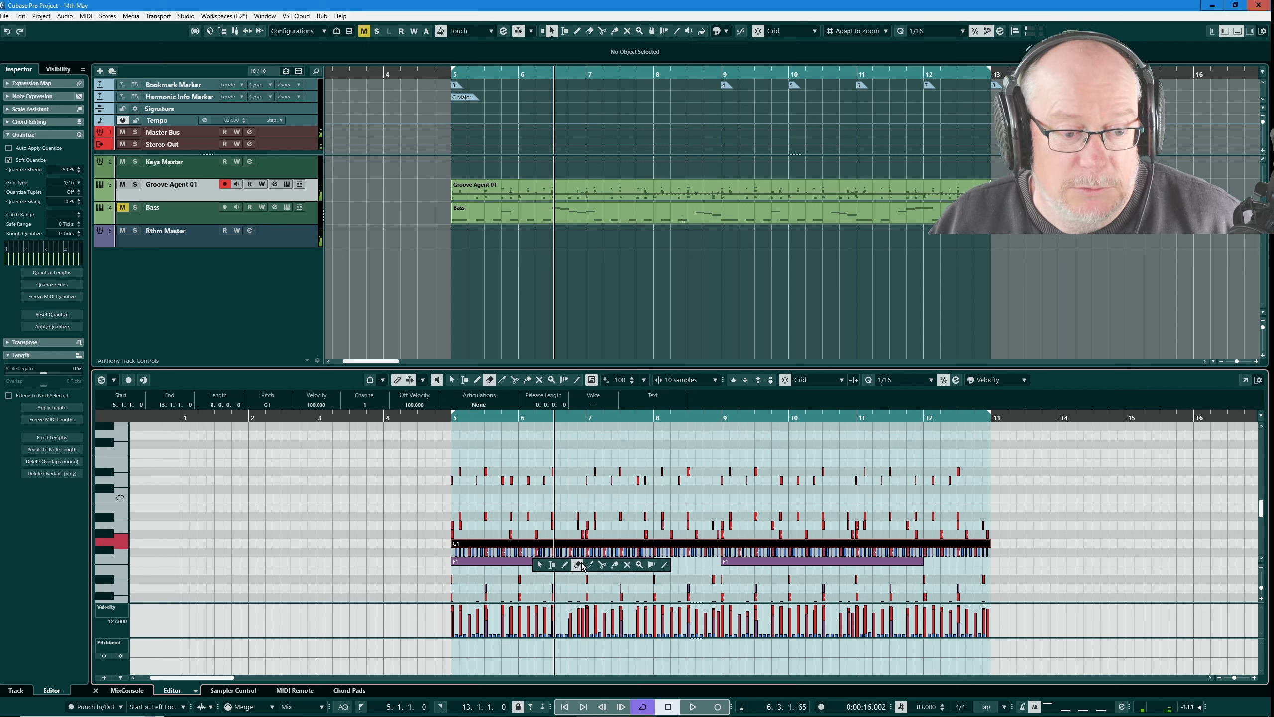
{"action": "left_click", "coordinate": [517, 561]}
{"action": "left_click", "coordinate": [517, 561]}
{"action": "left_click", "coordinate": [527, 544]}
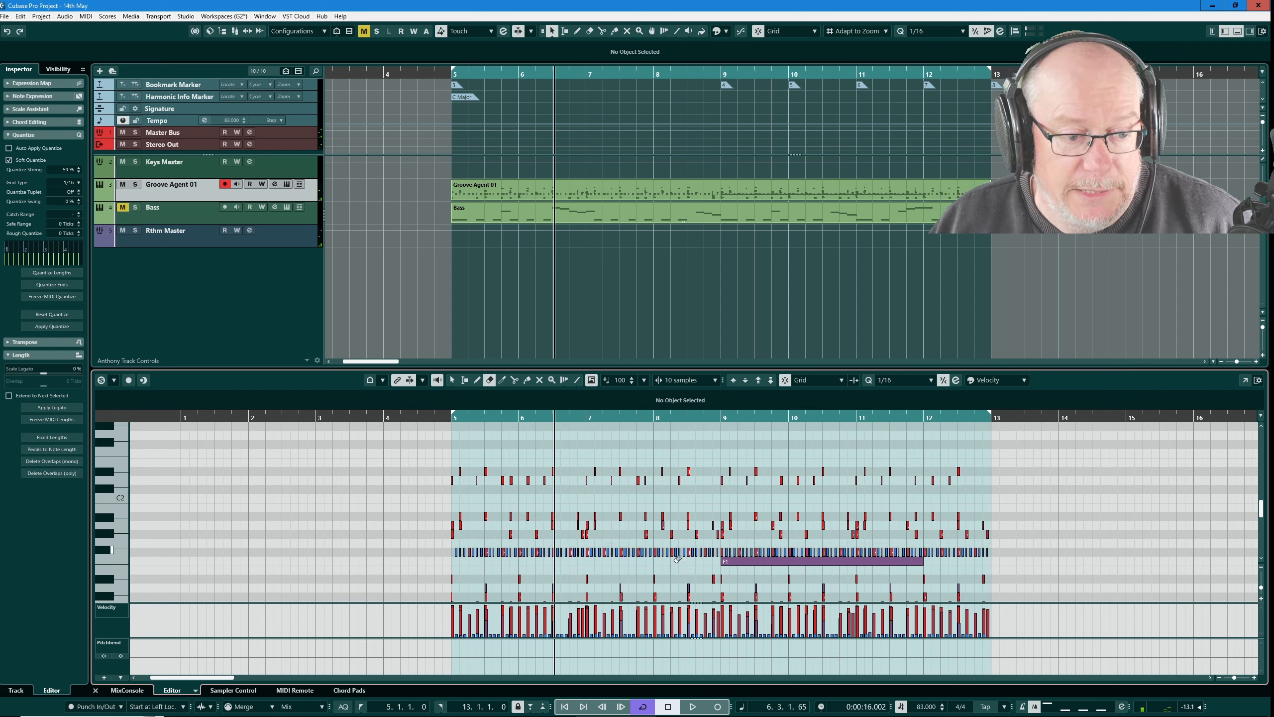
{"action": "left_click", "coordinate": [747, 559]}
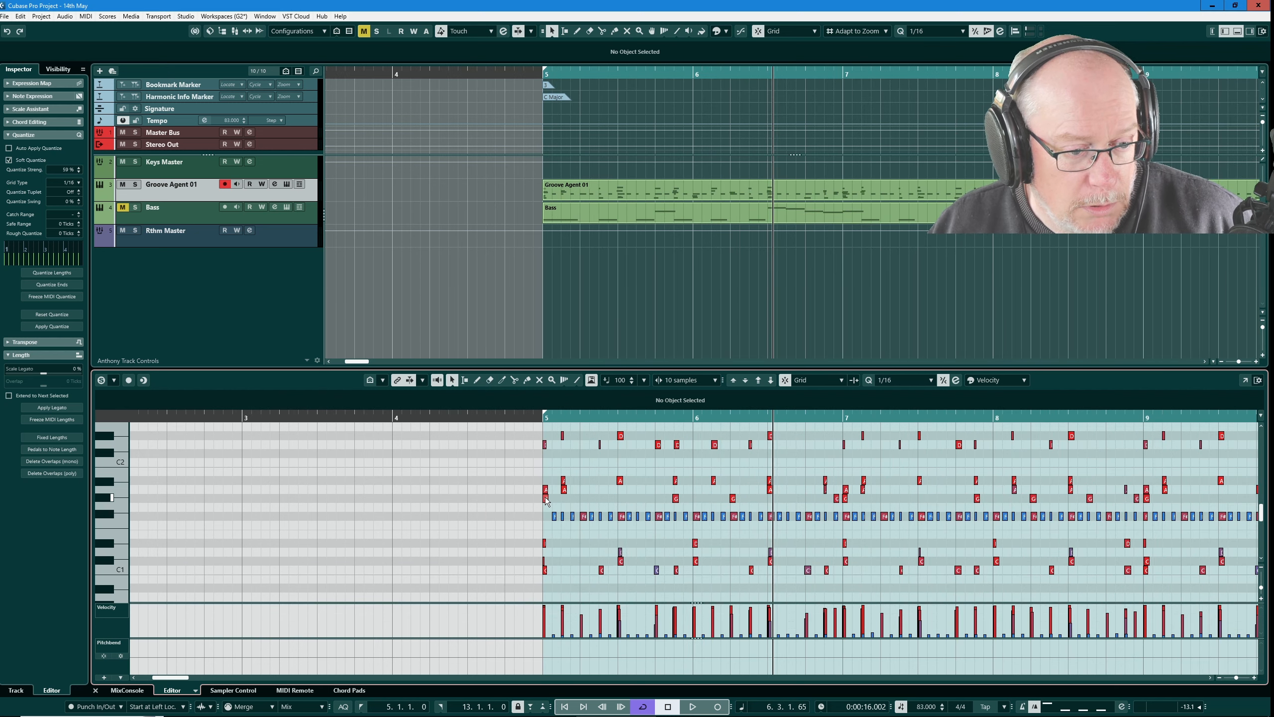
Step: Audition the G#1 and A1 notes at bar 5, and erase the A1 notes doubling G#1 at the starts of bars 5, 7, 9 and 11
{"action": "left_click", "coordinate": [546, 498]}
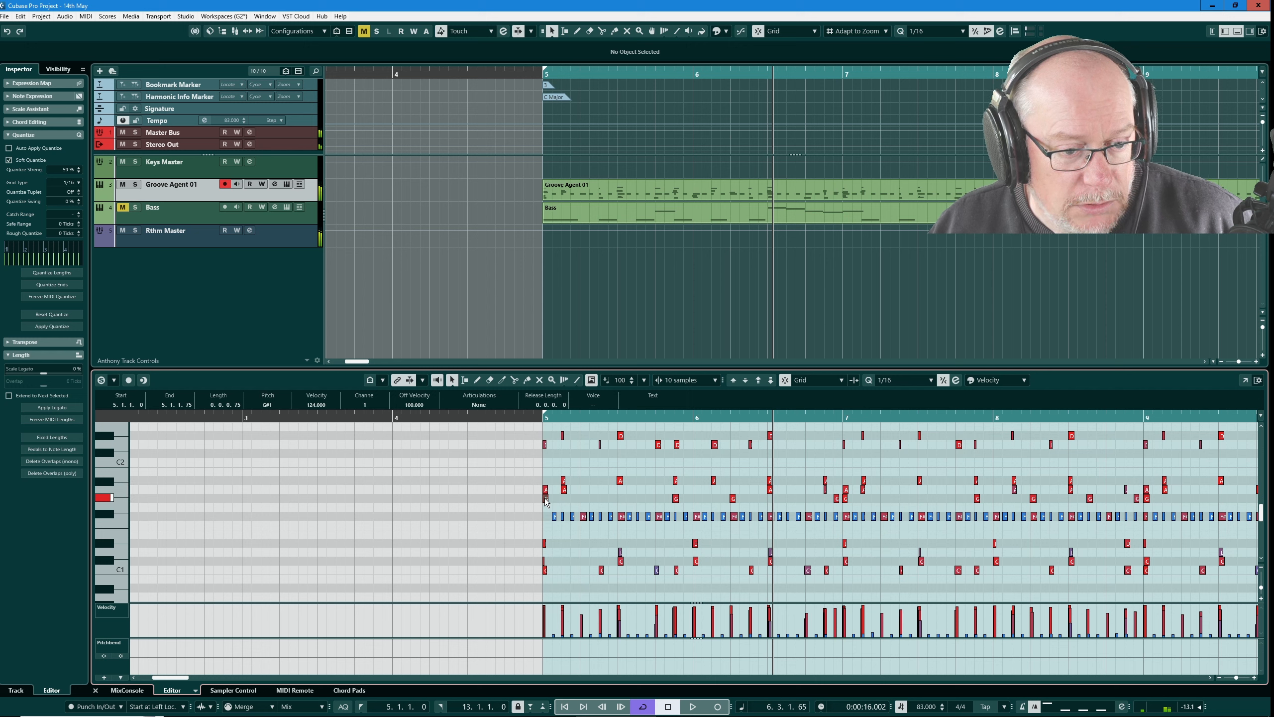
{"action": "left_click", "coordinate": [546, 491]}
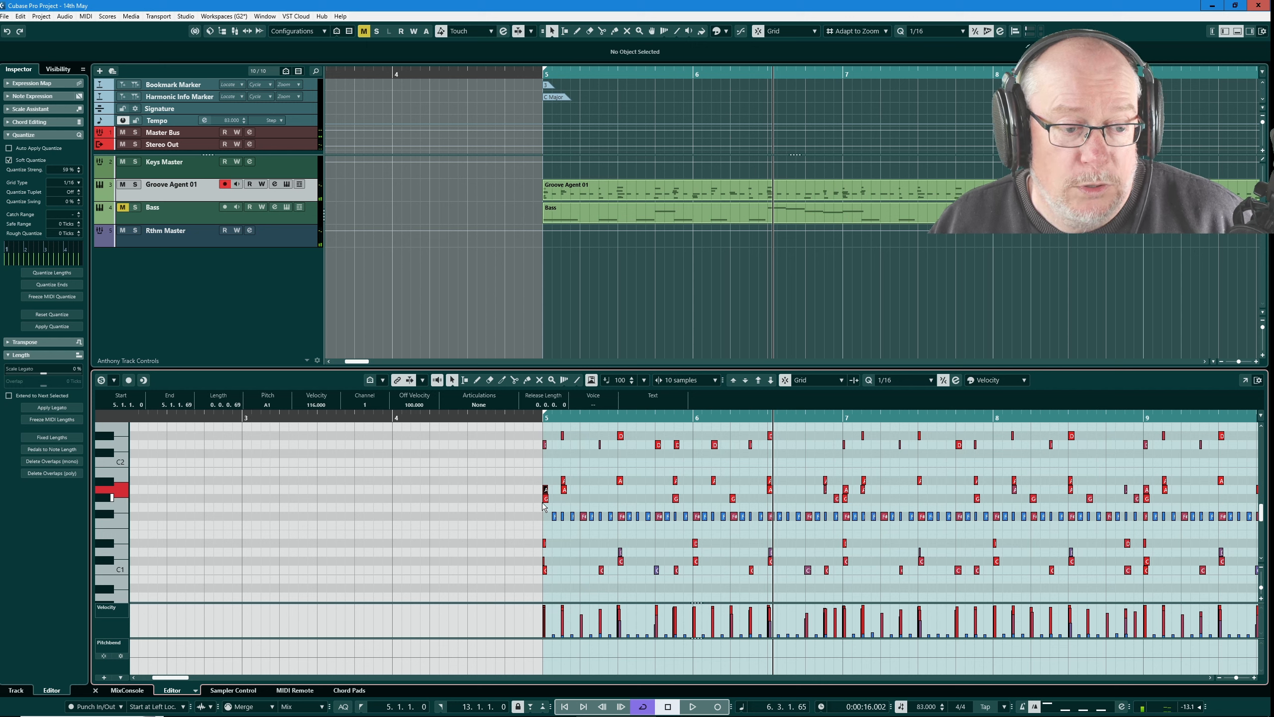
{"action": "right_click", "coordinate": [578, 495]}
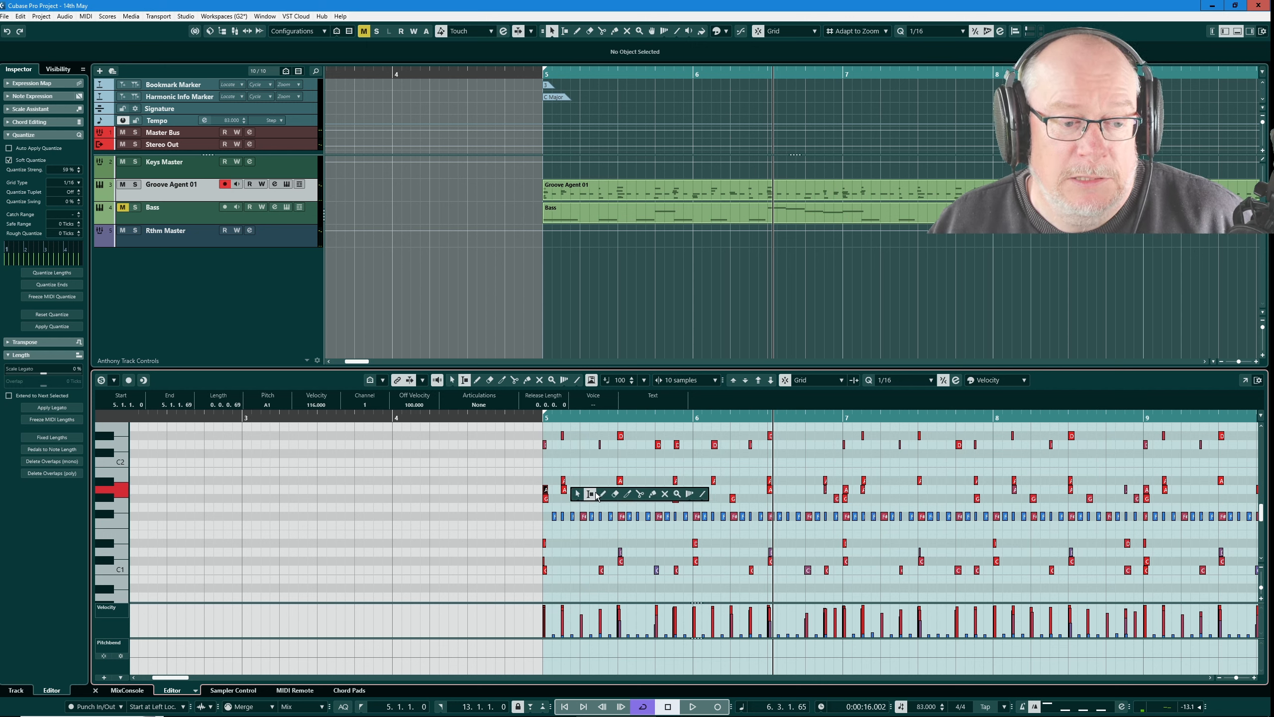
{"action": "left_click", "coordinate": [615, 494]}
{"action": "left_click", "coordinate": [546, 489]}
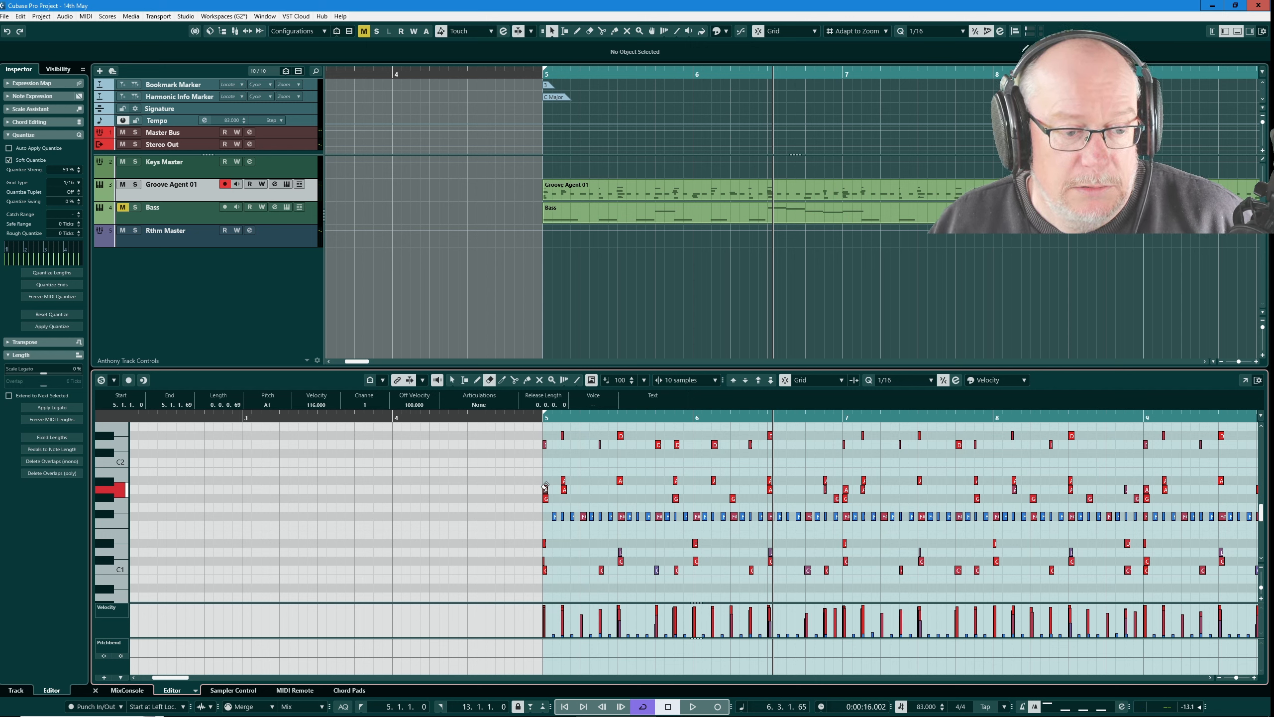
{"action": "left_click", "coordinate": [846, 489]}
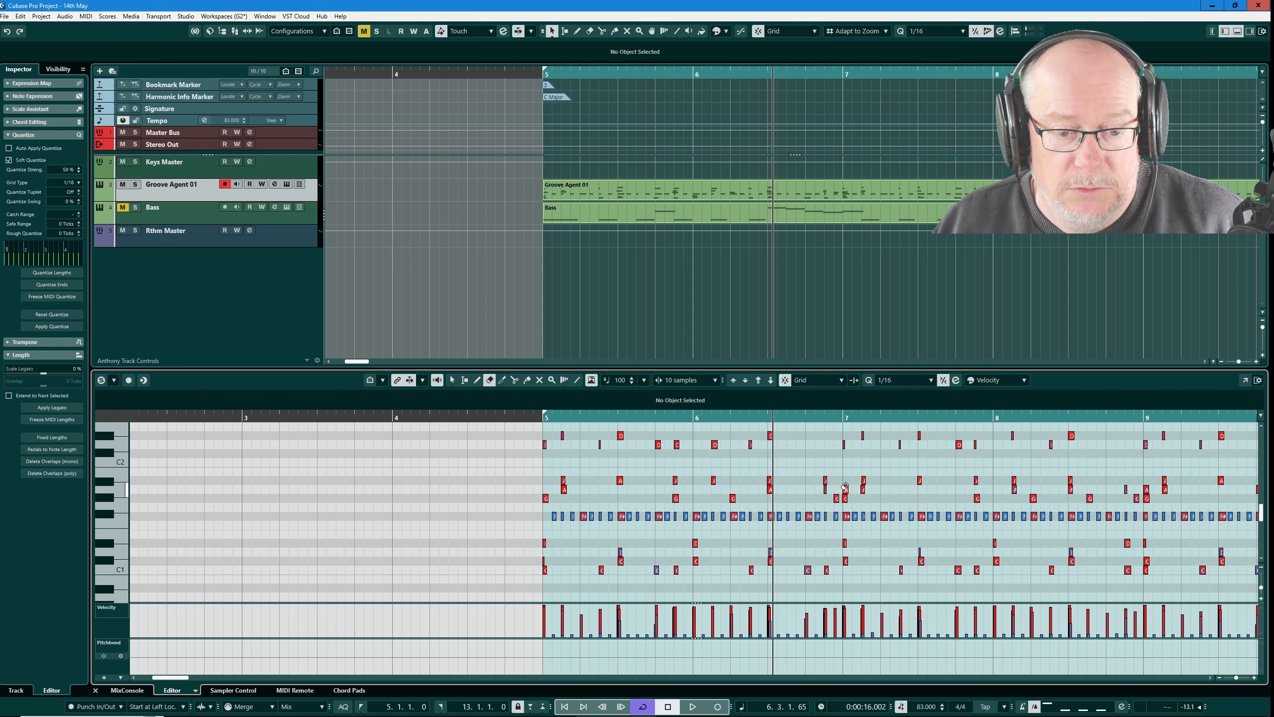
{"action": "left_click", "coordinate": [1146, 488]}
{"action": "key", "text": "g"}
{"action": "key", "text": "g"}
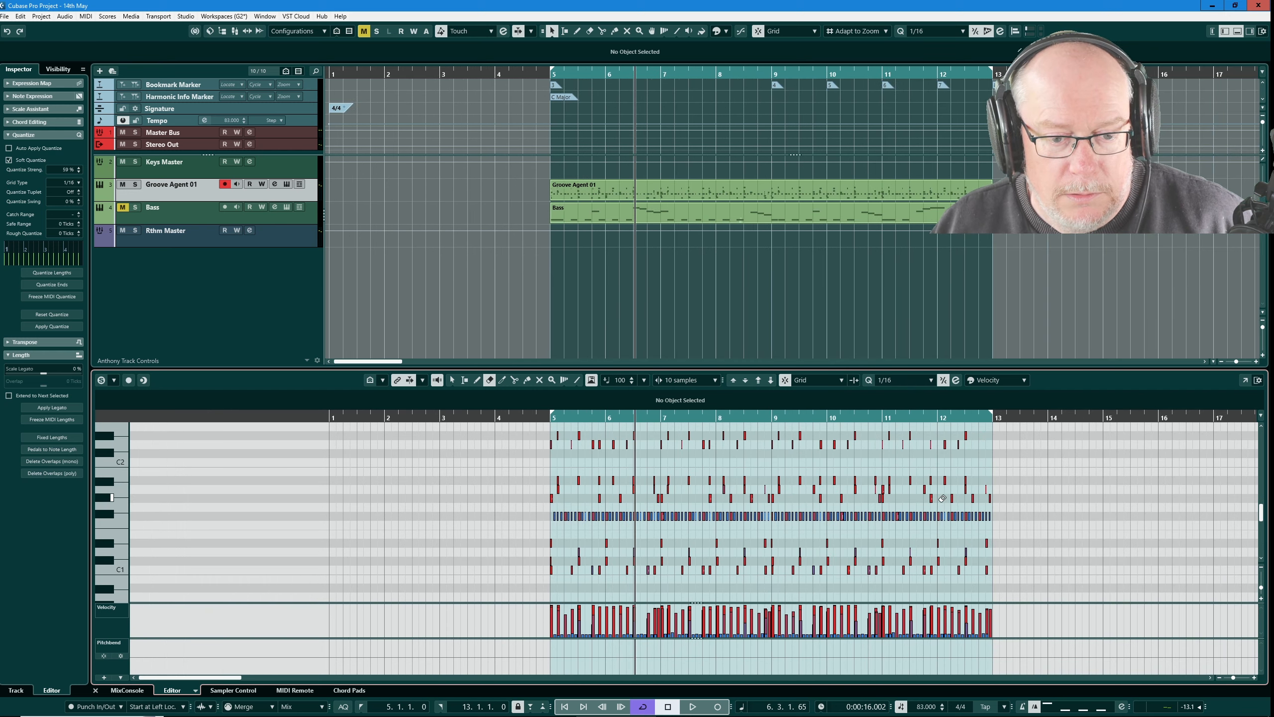
{"action": "key", "text": "h"}
{"action": "key", "text": "h"}
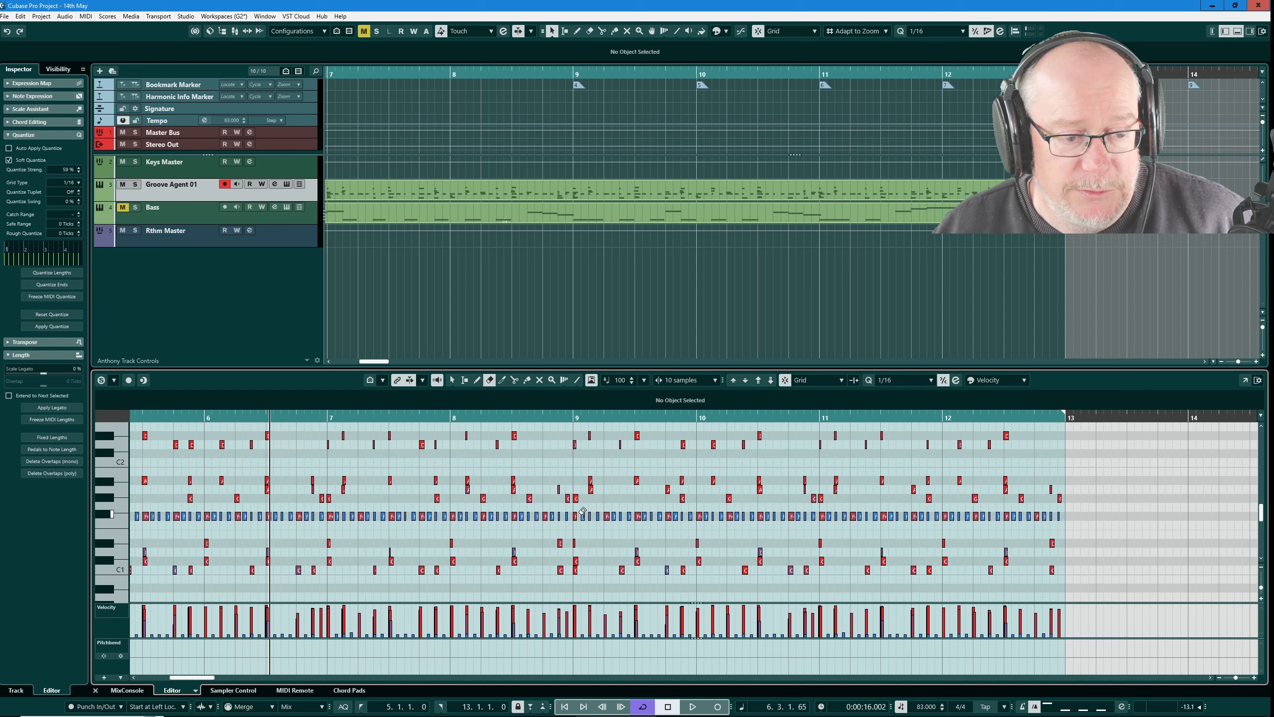
{"action": "scroll", "coordinate": [149, 518], "scroll_direction": "left", "scroll_amount": 2}
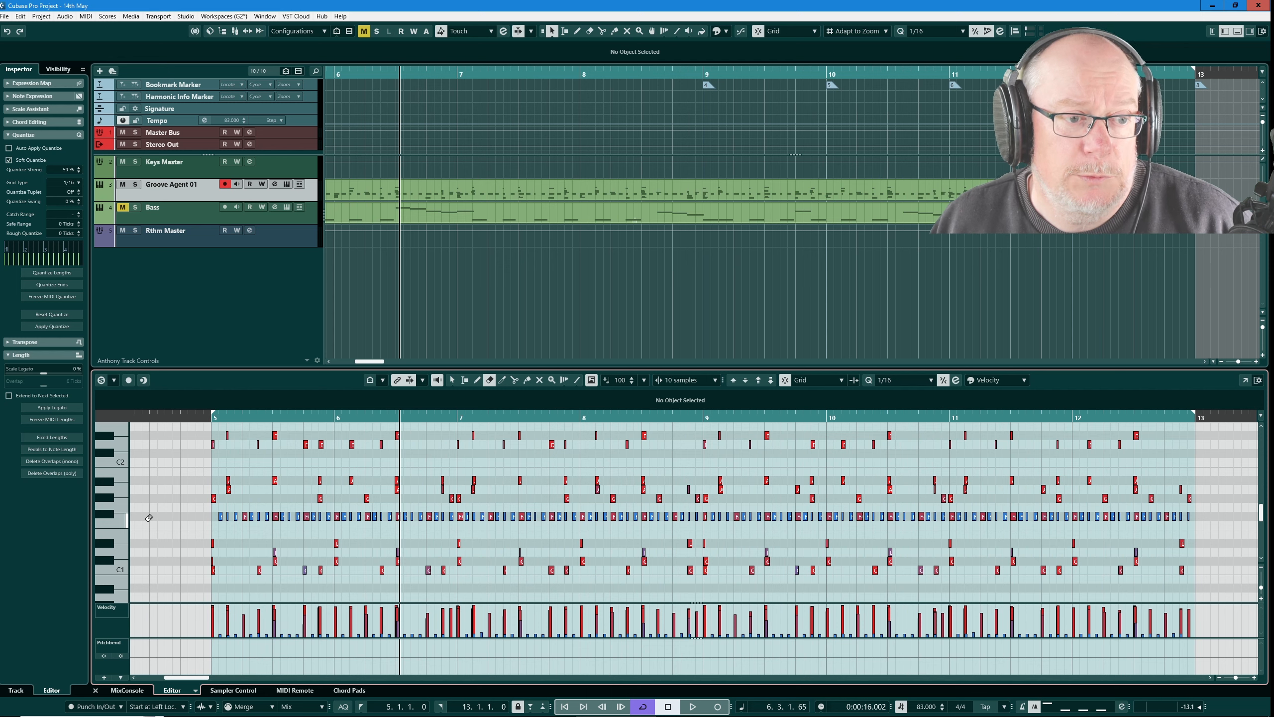
{"action": "key", "text": "KP_1"}
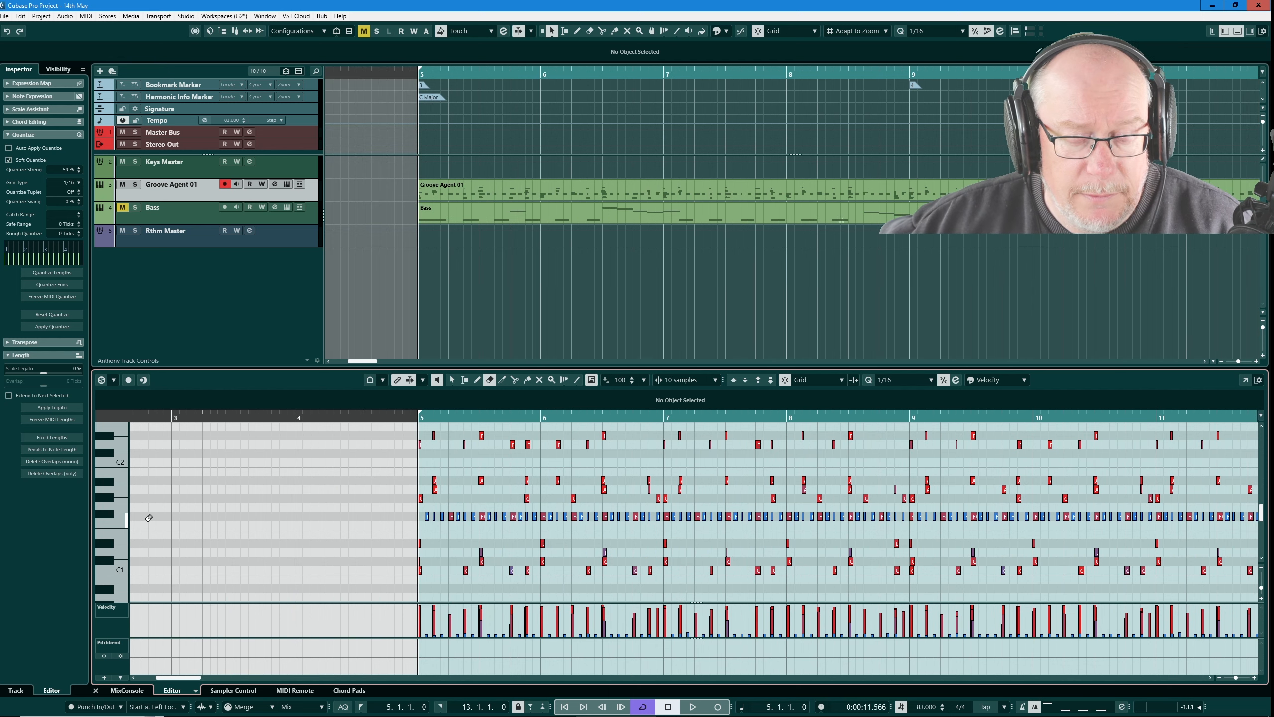
Step: Replay the opening of the drum part from bar 5 and audition the C#1 sound to identify doubled hits
{"action": "key", "text": "space"}
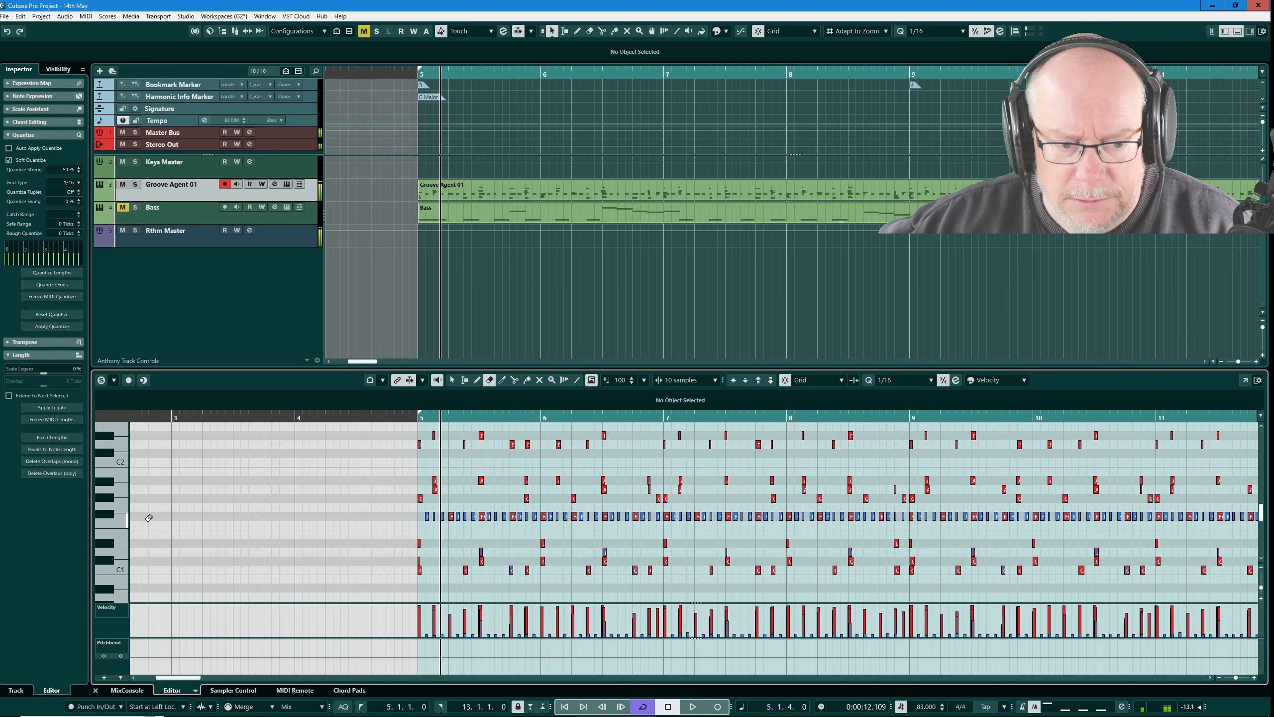
{"action": "key", "text": "KP_1"}
{"action": "key", "text": "space"}
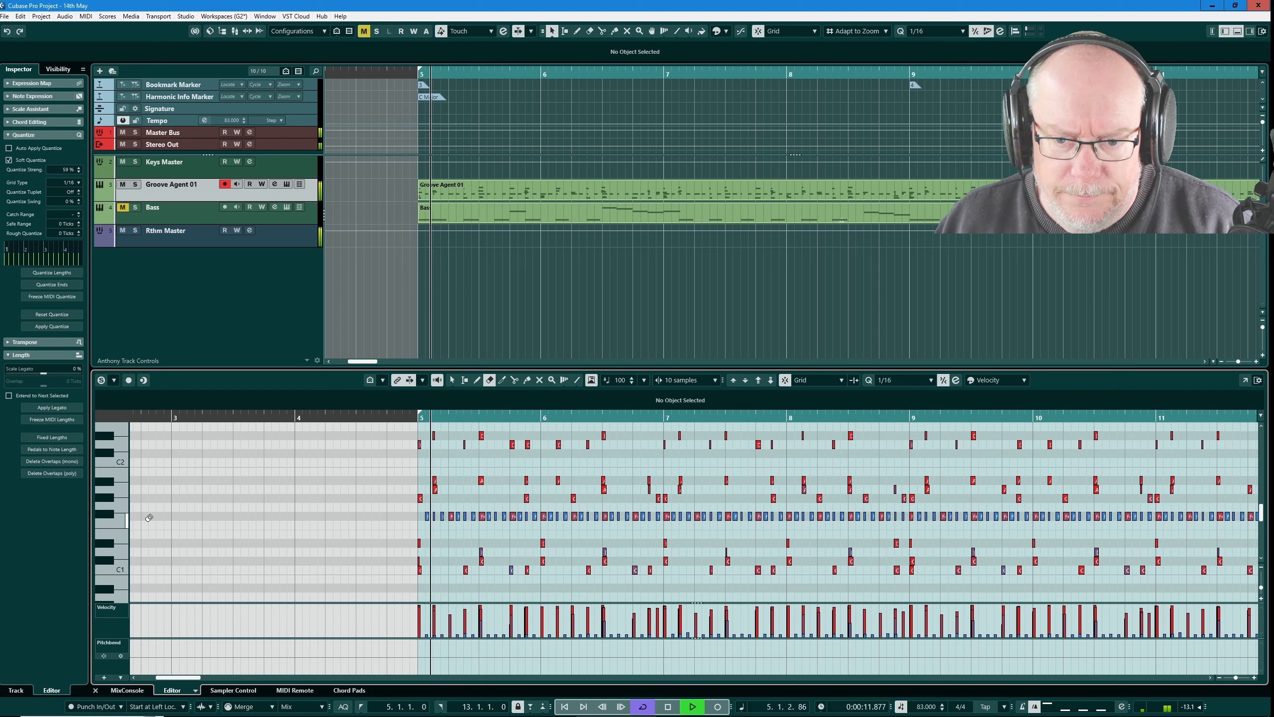
{"action": "key", "text": "space"}
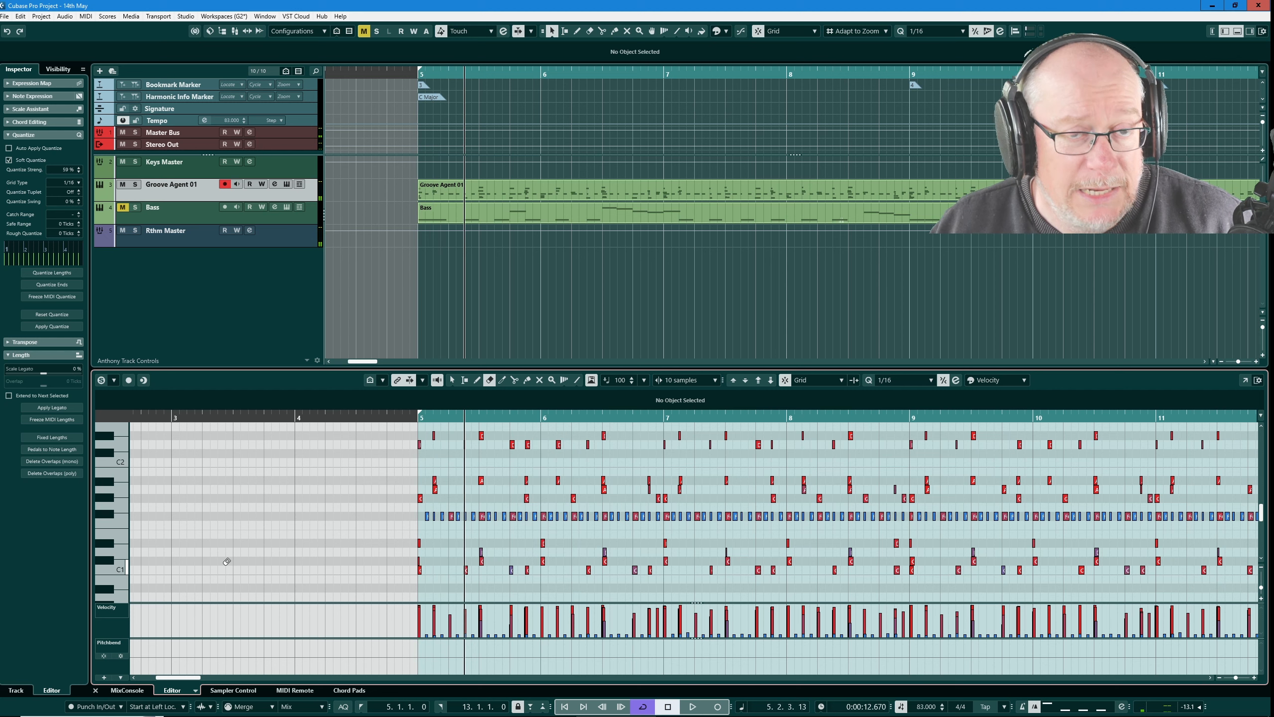
{"action": "left_click", "coordinate": [108, 560]}
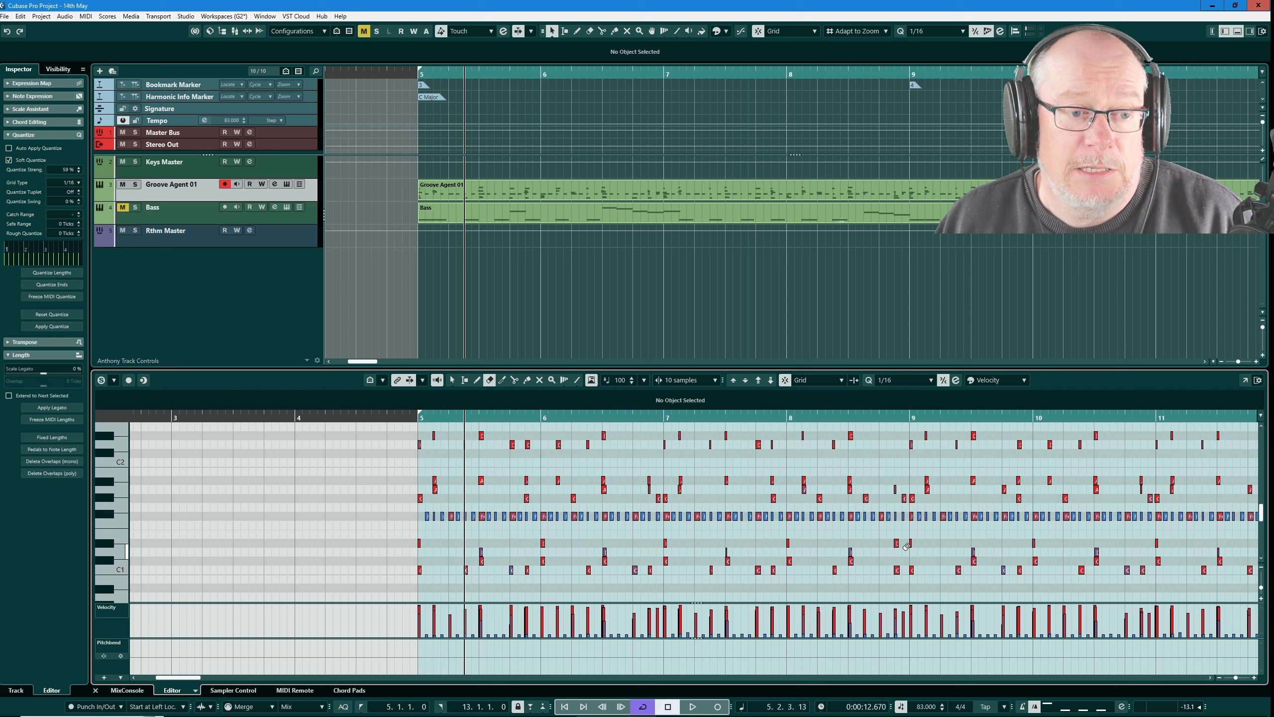
{"action": "key", "text": "space"}
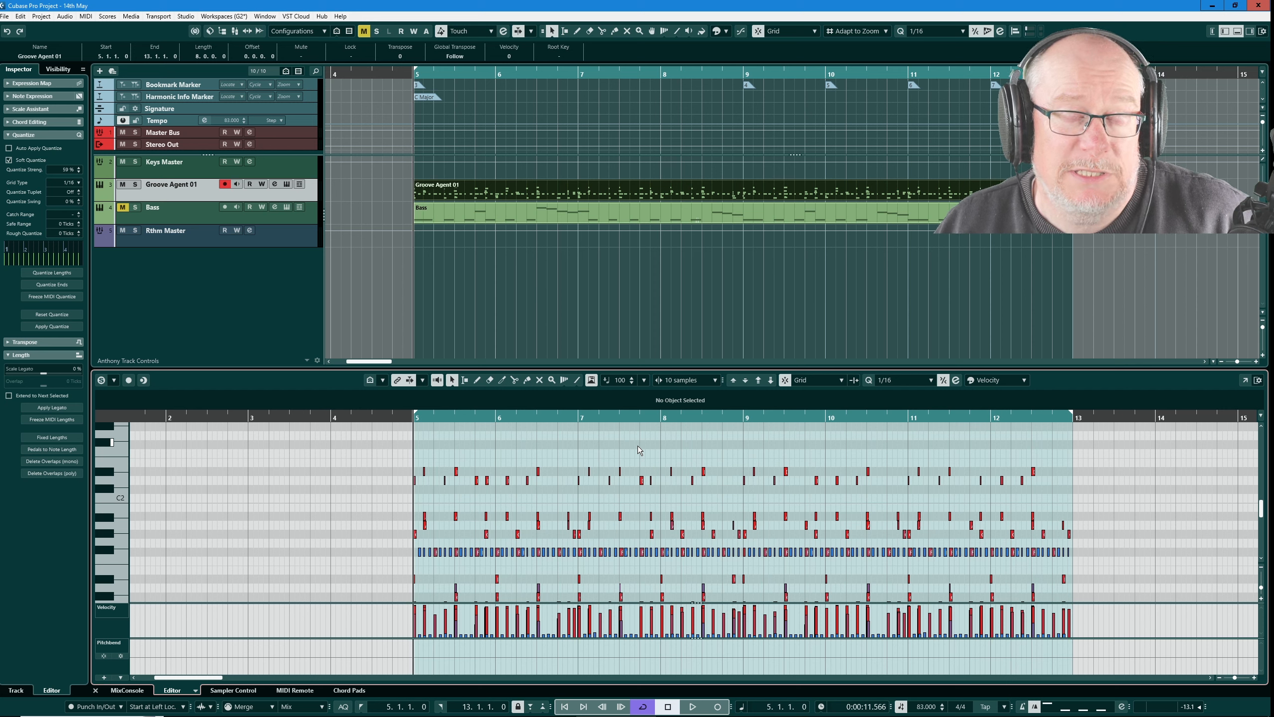
Step: Create a drum map from the instrument for the Groove Agent 01 track
{"action": "left_click", "coordinate": [180, 187]}
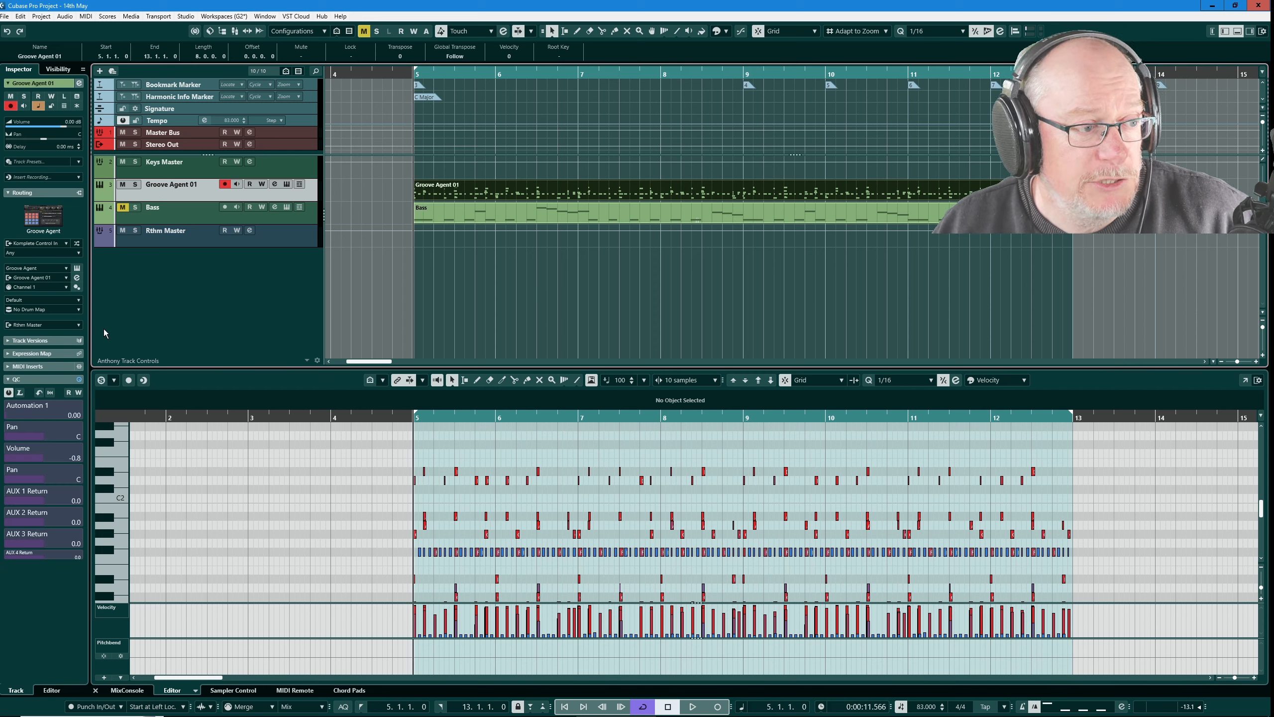
{"action": "left_click", "coordinate": [78, 309]}
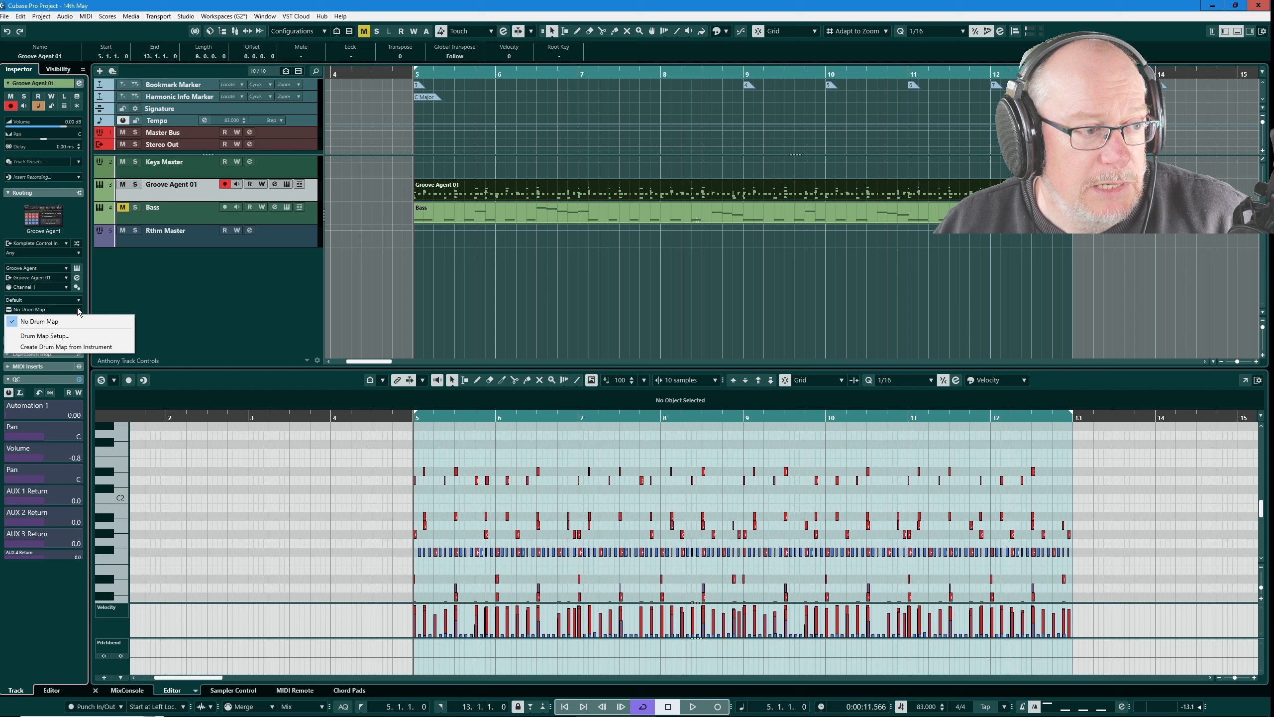
{"action": "left_click", "coordinate": [67, 347]}
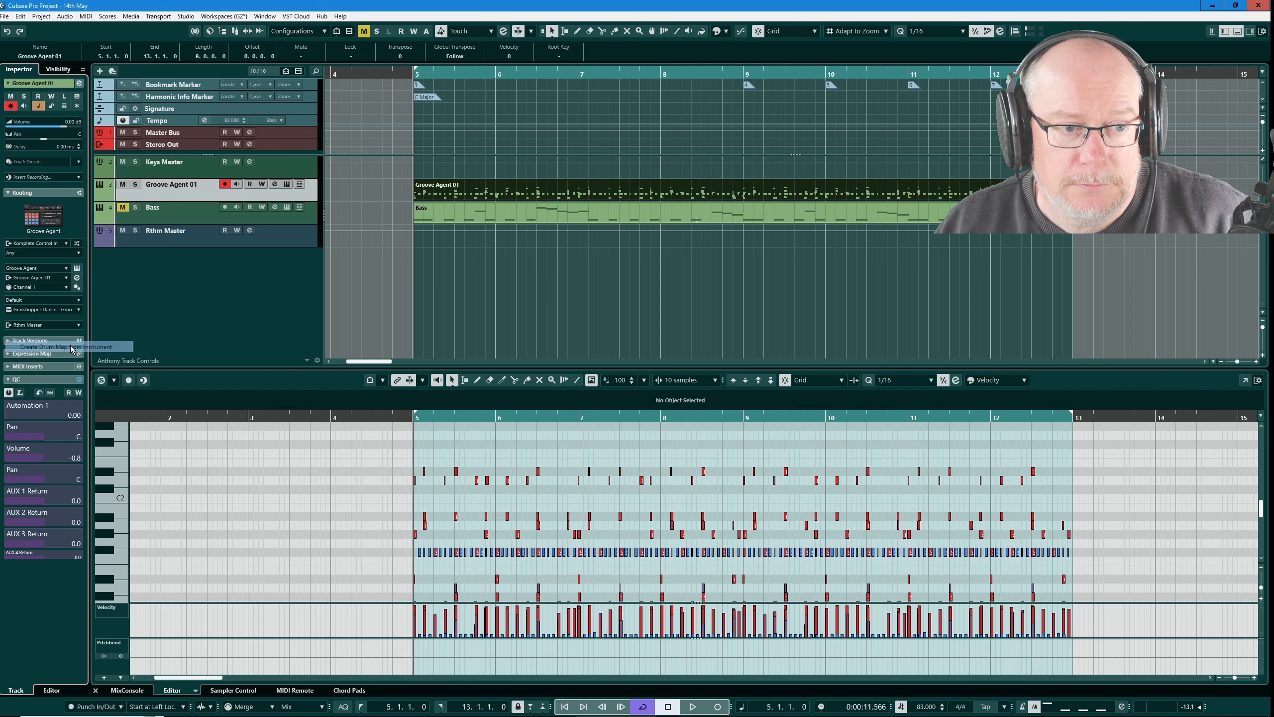
Step: Reselect the Groove Agent 01 part to show it in the Drum Editor, and enlarge the editor until the Kick lane shows
{"action": "left_click", "coordinate": [510, 214]}
{"action": "left_click", "coordinate": [538, 194]}
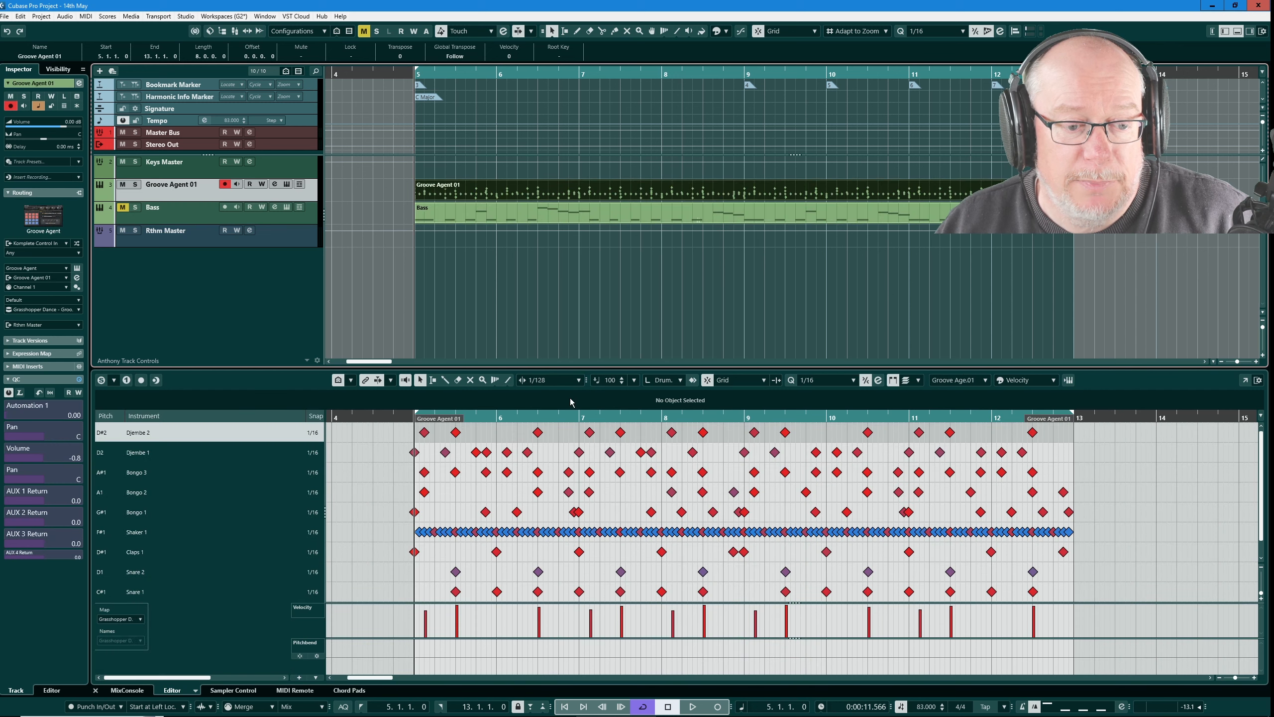
{"action": "left_click_drag", "start_coordinate": [600, 370], "coordinate": [598, 327]}
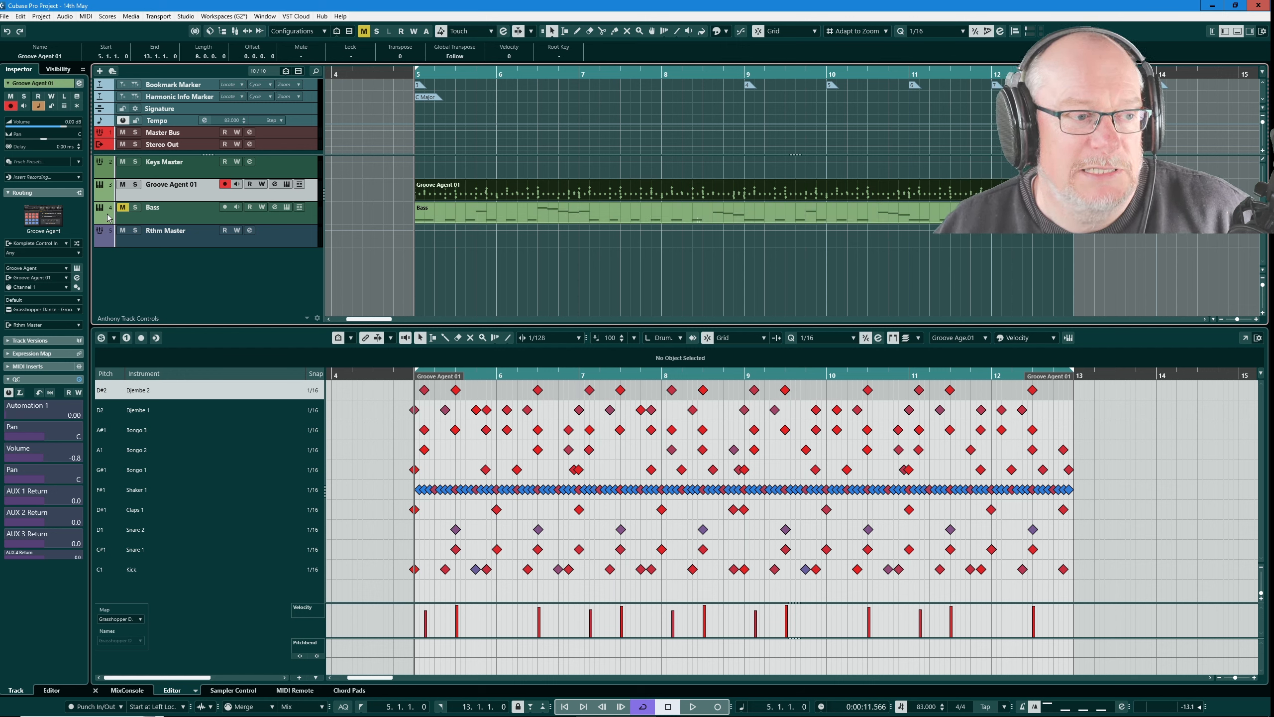
Step: Unmute the Bass track, select its part, and play it together with the drums from bar 5
{"action": "left_click", "coordinate": [124, 208]}
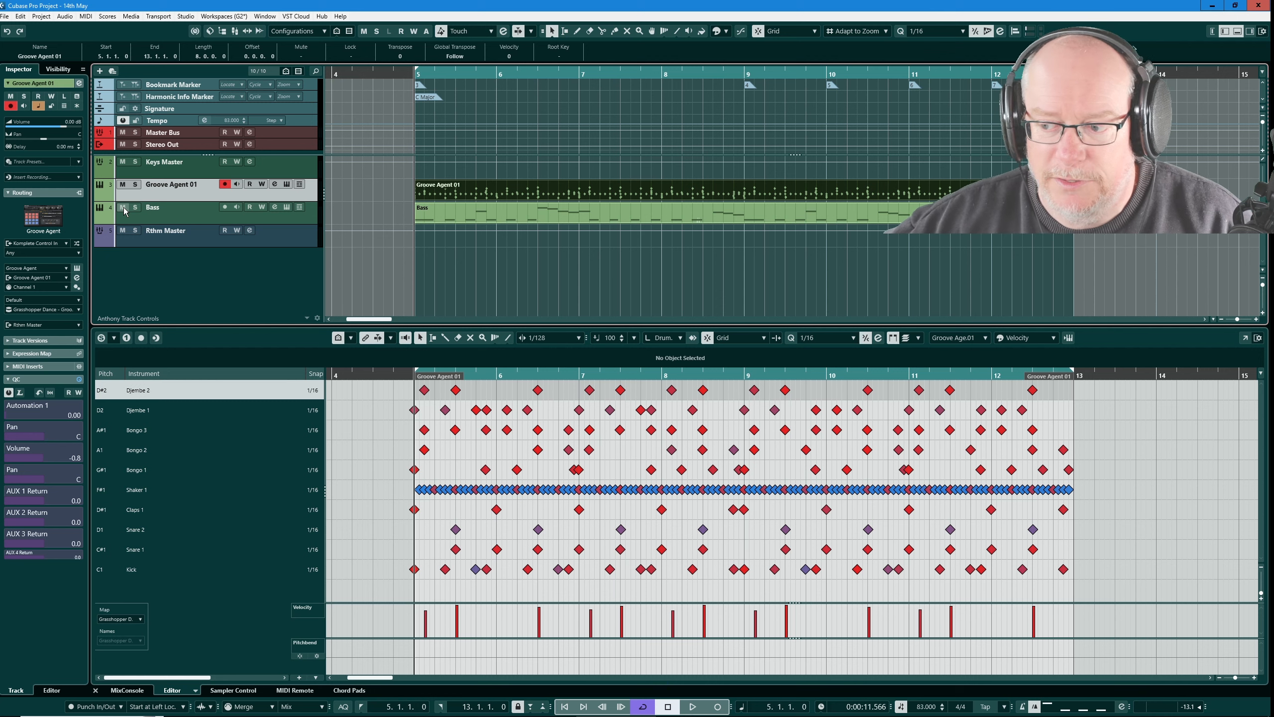
{"action": "left_click", "coordinate": [514, 210]}
{"action": "key", "text": "space"}
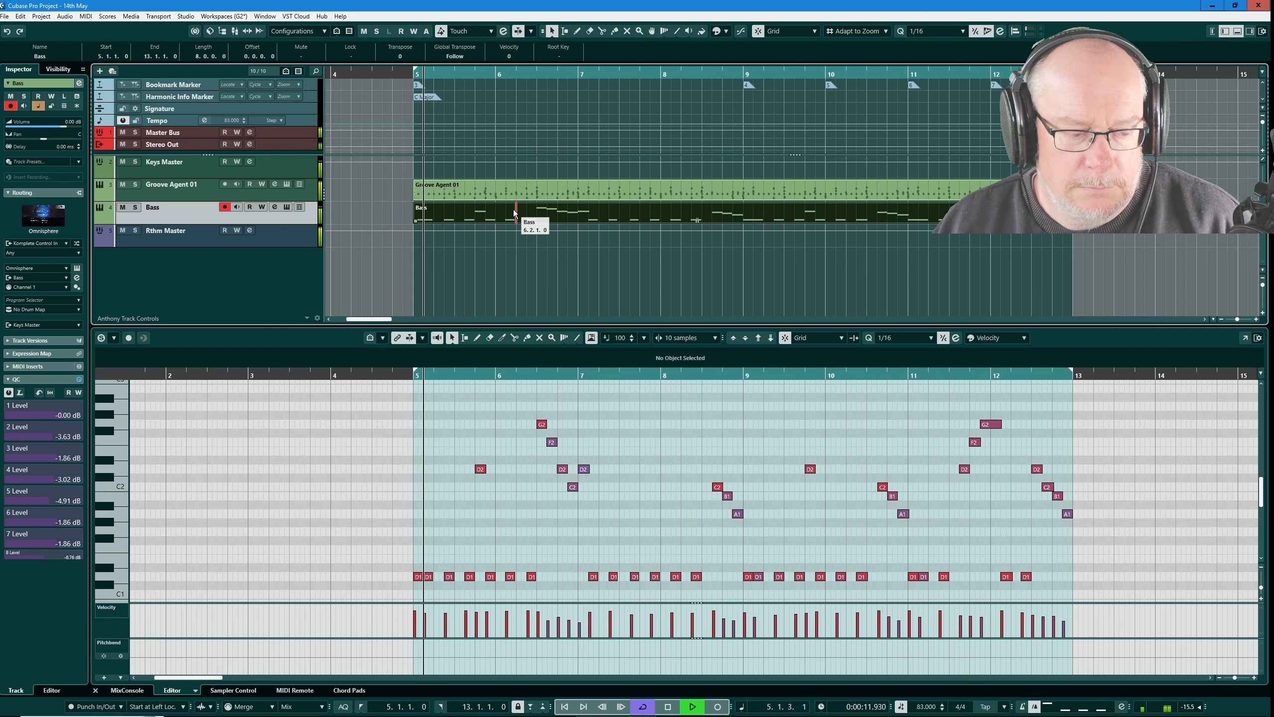
{"action": "key", "text": "space"}
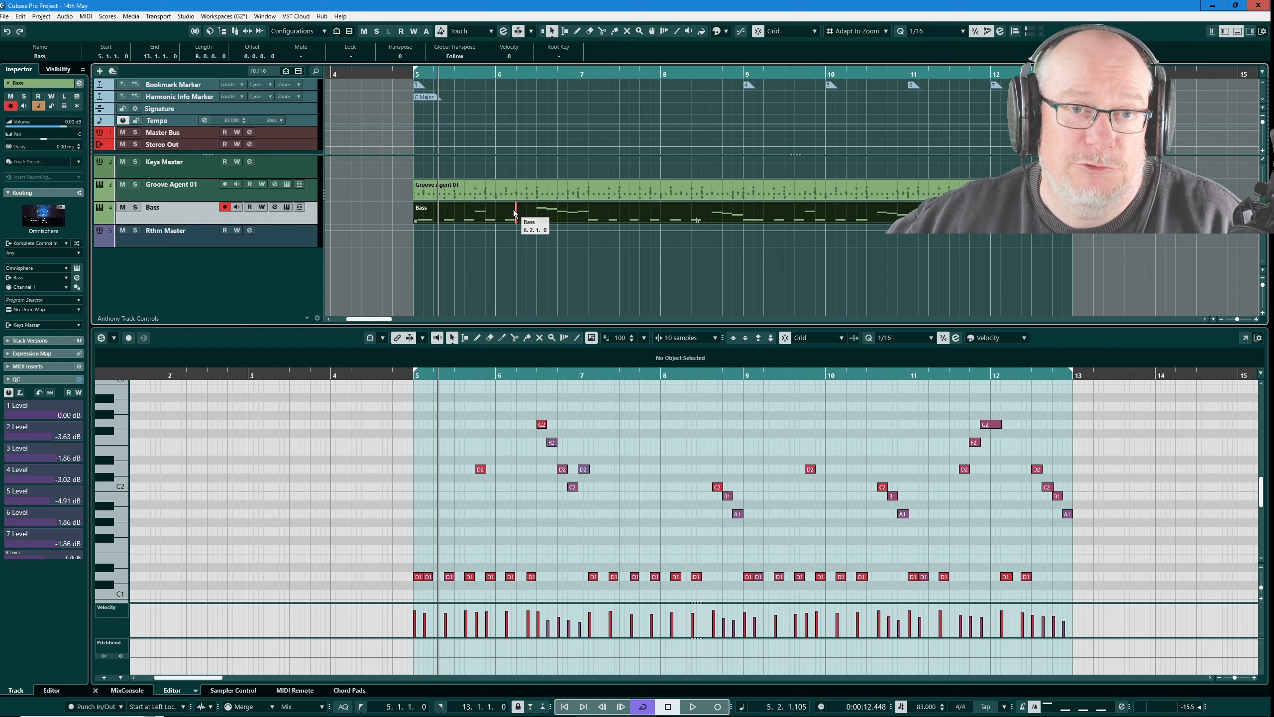